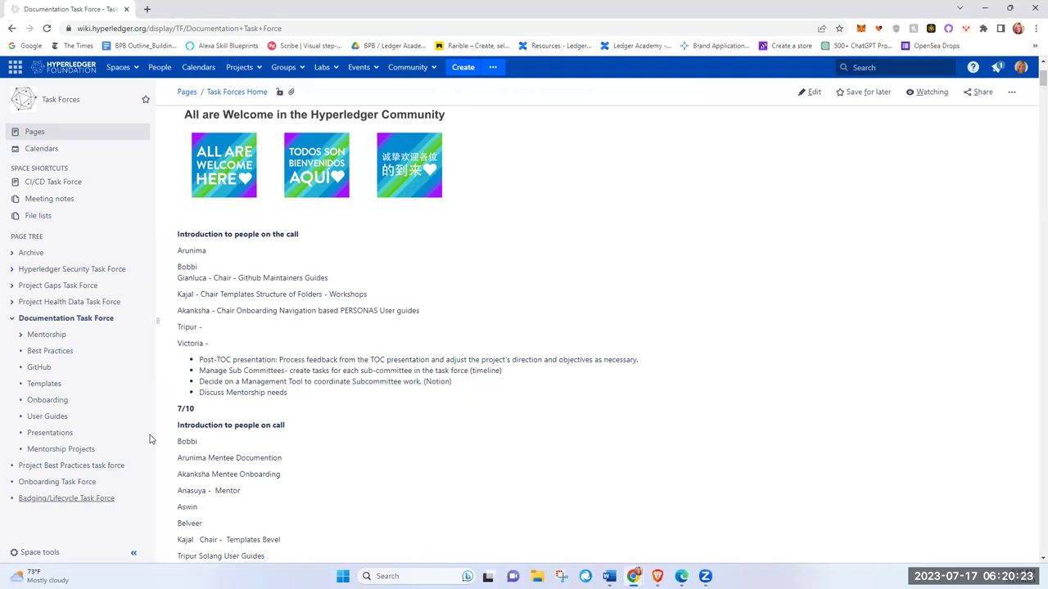
Step: Open the Documentation Task Force's Best Practices page from the page tree
{"action": "left_click", "coordinate": [50, 352]}
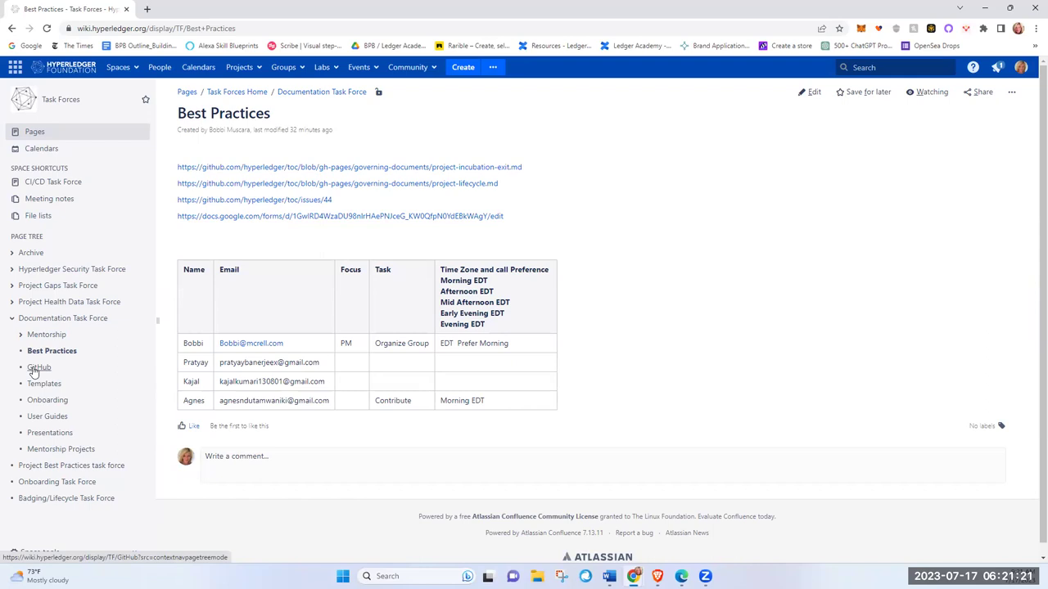
Step: Open the Documentation Task Force's GitHub page from the page tree
{"action": "left_click", "coordinate": [34, 370]}
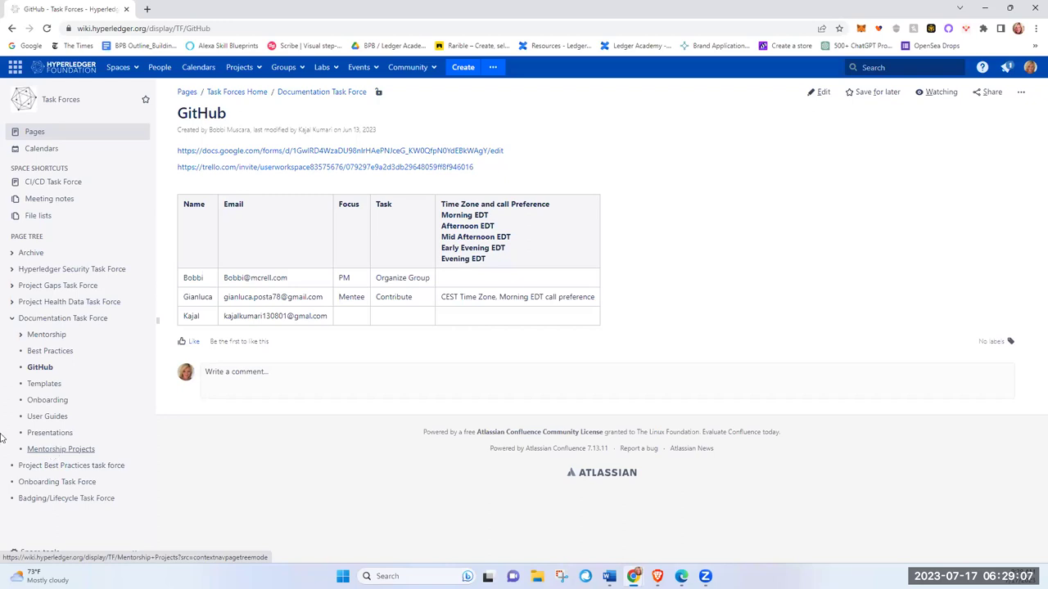
Step: Go back to the Best Practices page through the Documentation Task Force page
{"action": "left_click", "coordinate": [77, 319]}
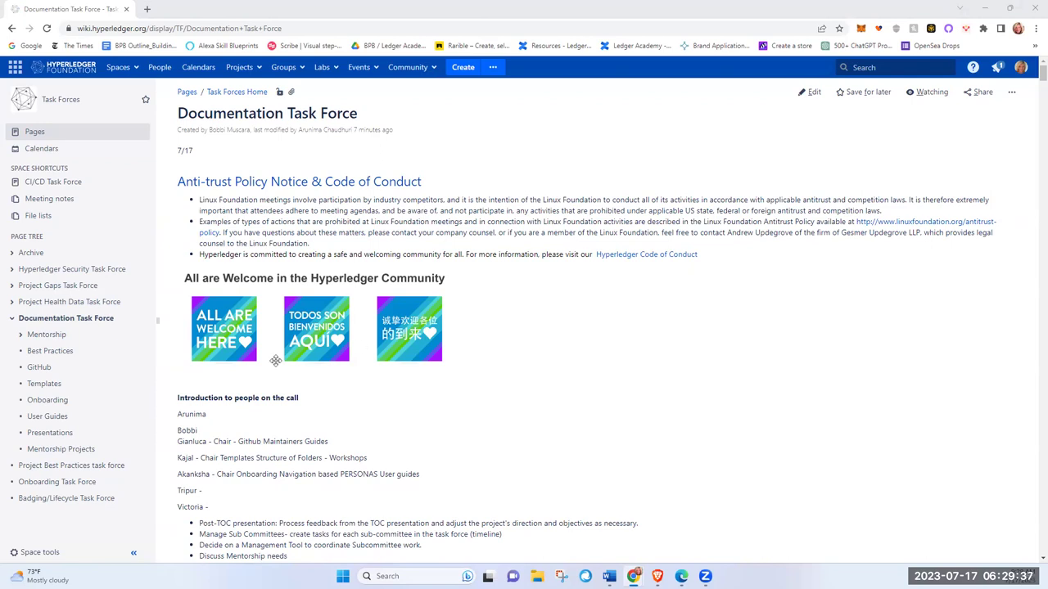
{"action": "left_click", "coordinate": [59, 352]}
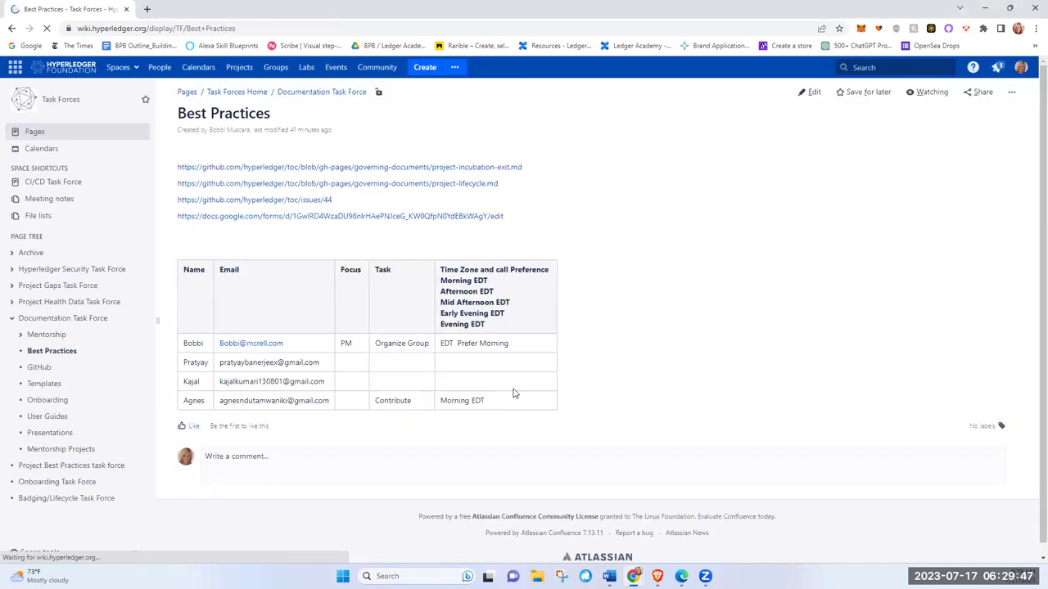
Step: Edit Best Practices and add the lines 'For', 'Maintainers' and 'Contributors' at the top
{"action": "left_click", "coordinate": [812, 92]}
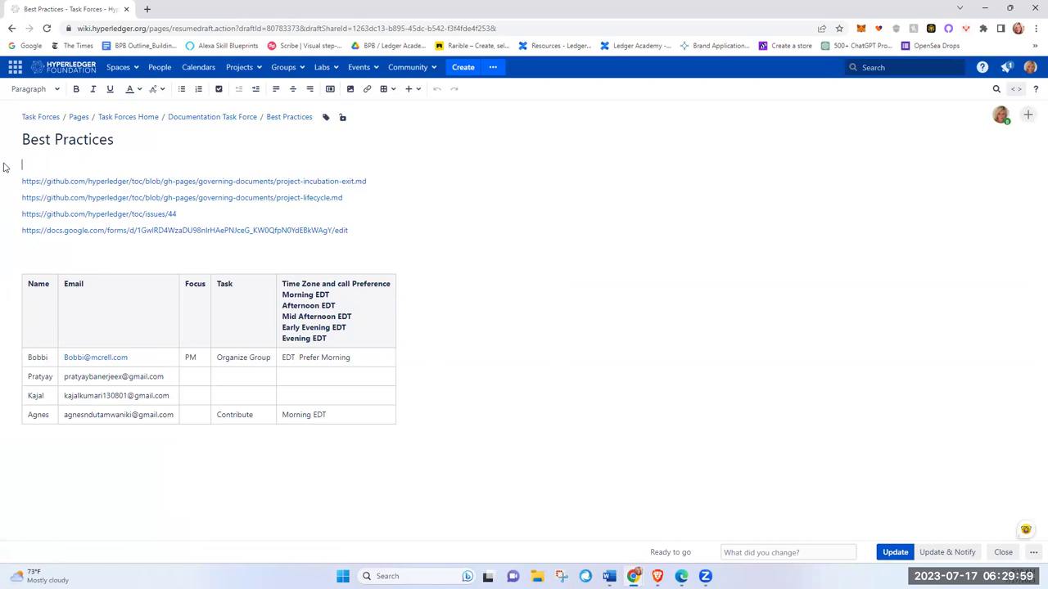
{"action": "type", "text": "For:"}
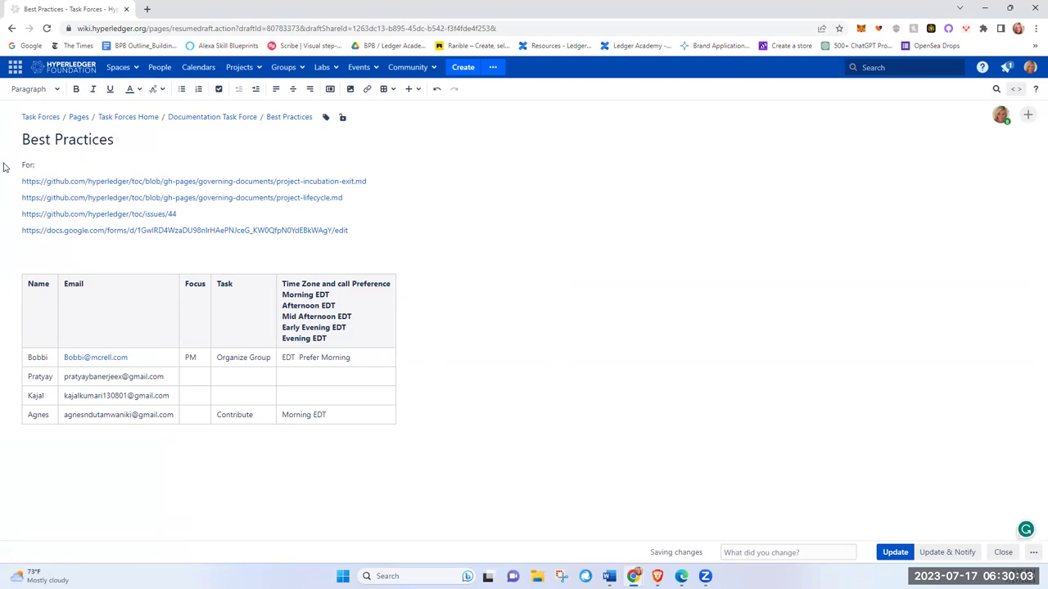
{"action": "key", "text": "Return"}
{"action": "type", "text": "Maintainers"}
{"action": "key", "text": "Return"}
{"action": "type", "text": "Contributors"}
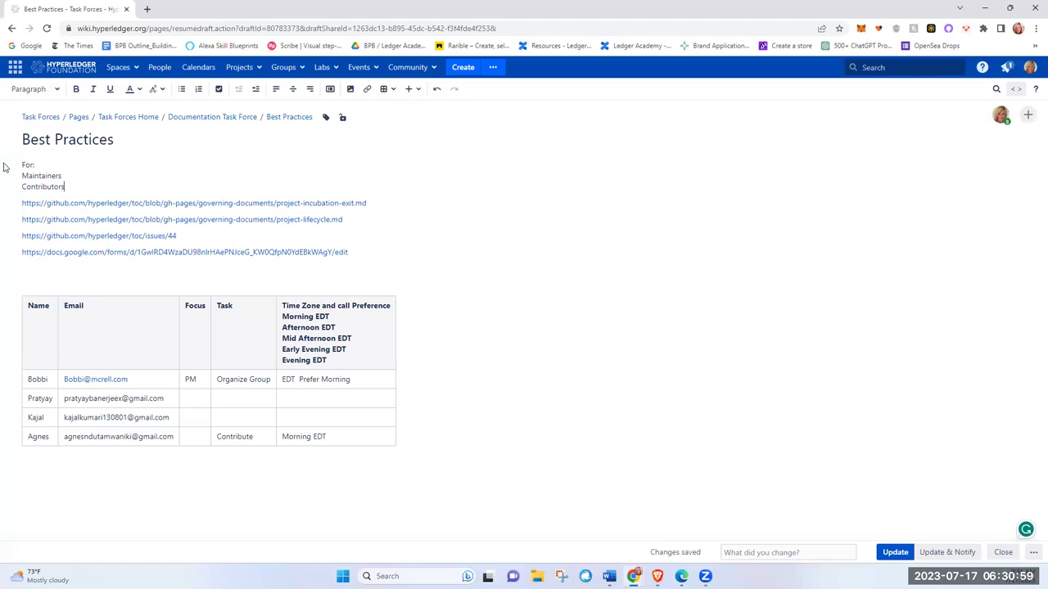
Step: Append ': Github Guidelines Setup and Rendering User Guides' to Maintainers, fixing the Guidlines misspelling
{"action": "left_click", "coordinate": [74, 176]}
{"action": "type", "text": ": Github G"}
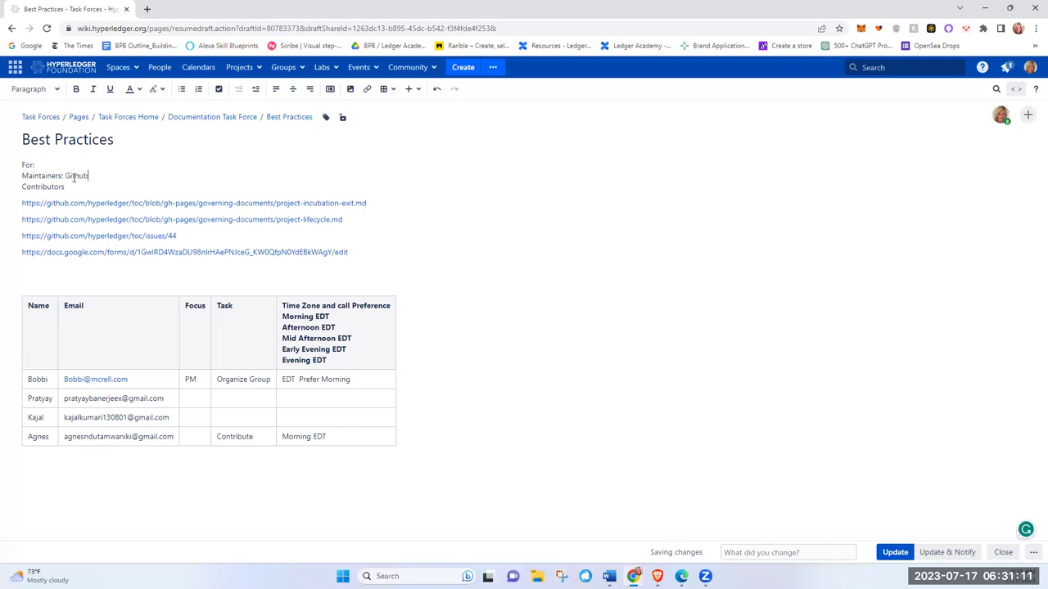
{"action": "type", "text": "uidlines Setup and Rendering Us"}
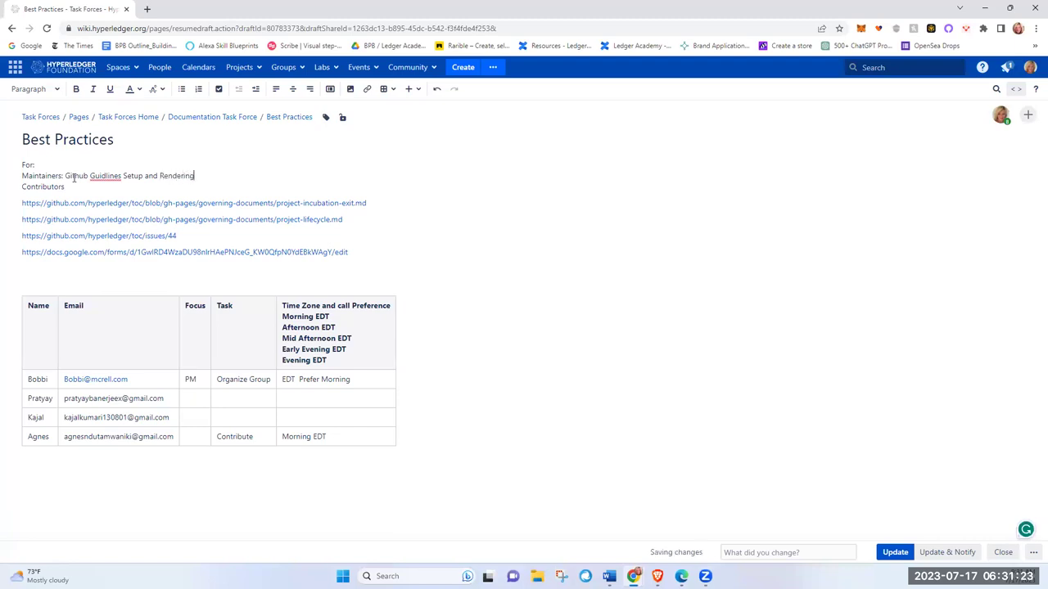
{"action": "type", "text": "er Guides"}
{"action": "right_click", "coordinate": [94, 176]}
{"action": "left_click", "coordinate": [113, 186]}
Step: Extend the Contributors line with 'START HERE' and add blank lines before the links
{"action": "left_click", "coordinate": [70, 187]}
{"action": "type", "text": ":"}
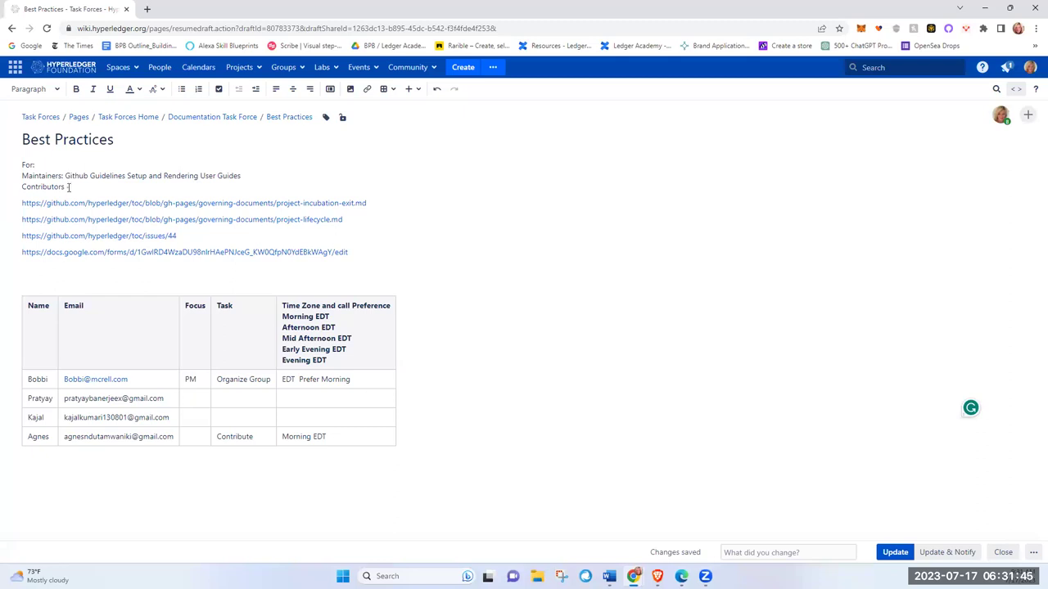
{"action": "type", "text": "START HERE"}
{"action": "key", "text": "Return"}
{"action": "key", "text": "Return"}
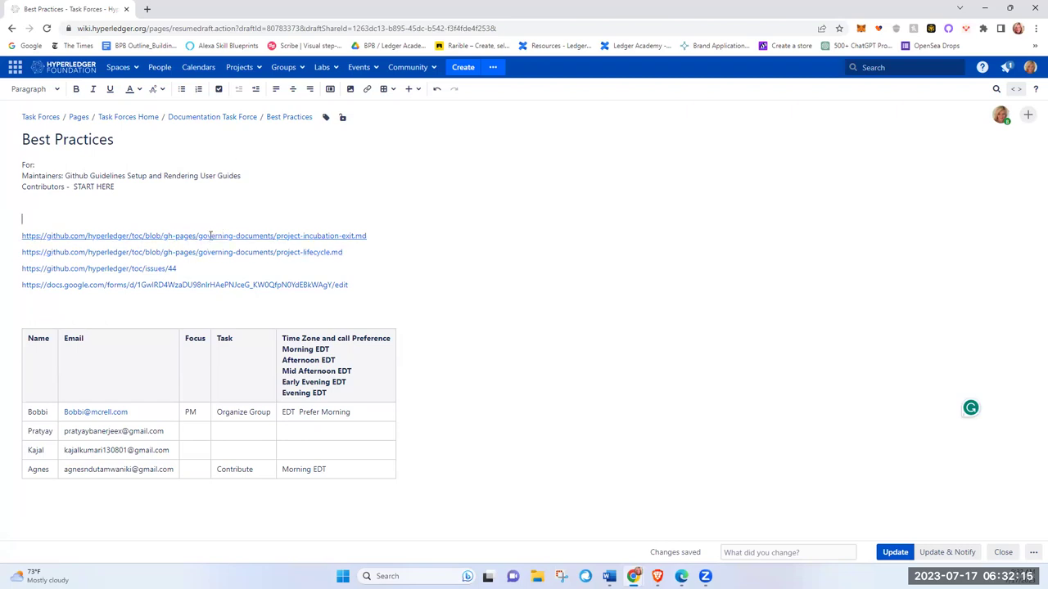
{"action": "left_click", "coordinate": [210, 236]}
Step: Open project-incubation-exit.md in a new tab and select the last Infrastructure requirement line
{"action": "left_click", "coordinate": [47, 260]}
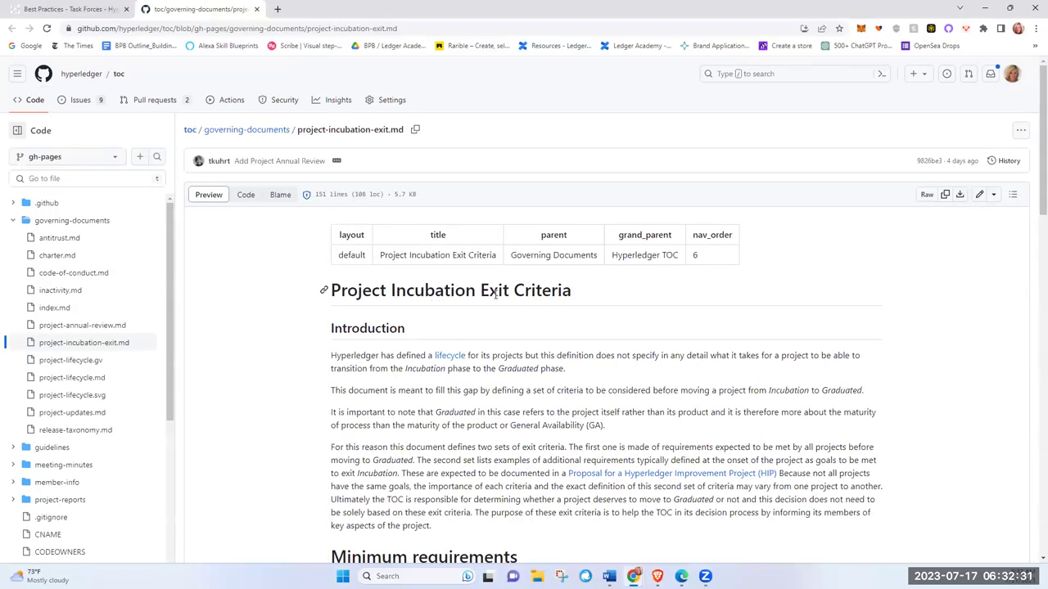
{"action": "scroll", "coordinate": [622, 459], "scroll_direction": "down", "scroll_amount": 3}
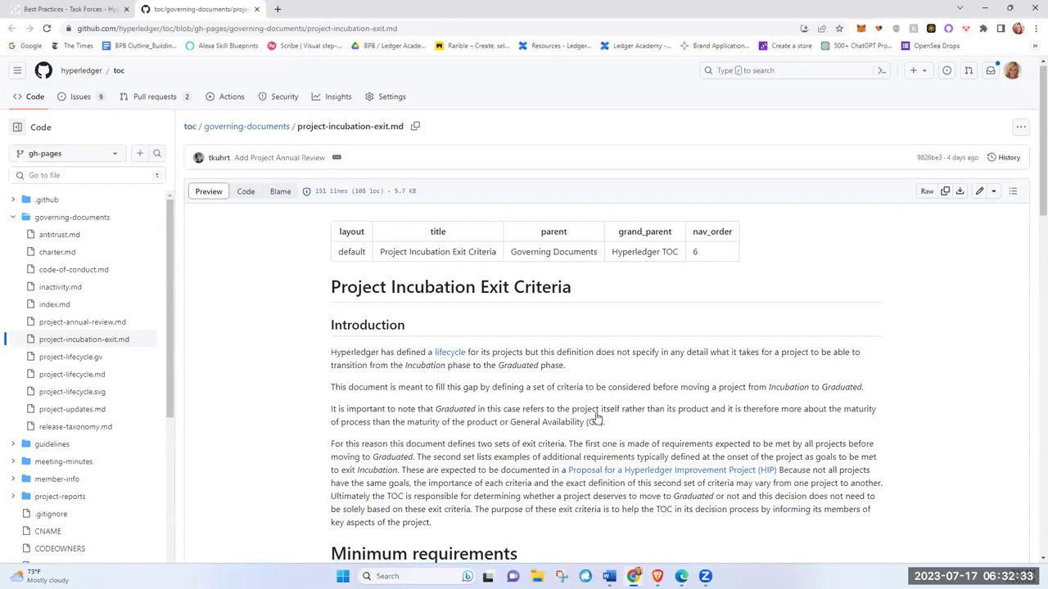
{"action": "scroll", "coordinate": [597, 417], "scroll_direction": "down", "scroll_amount": 5}
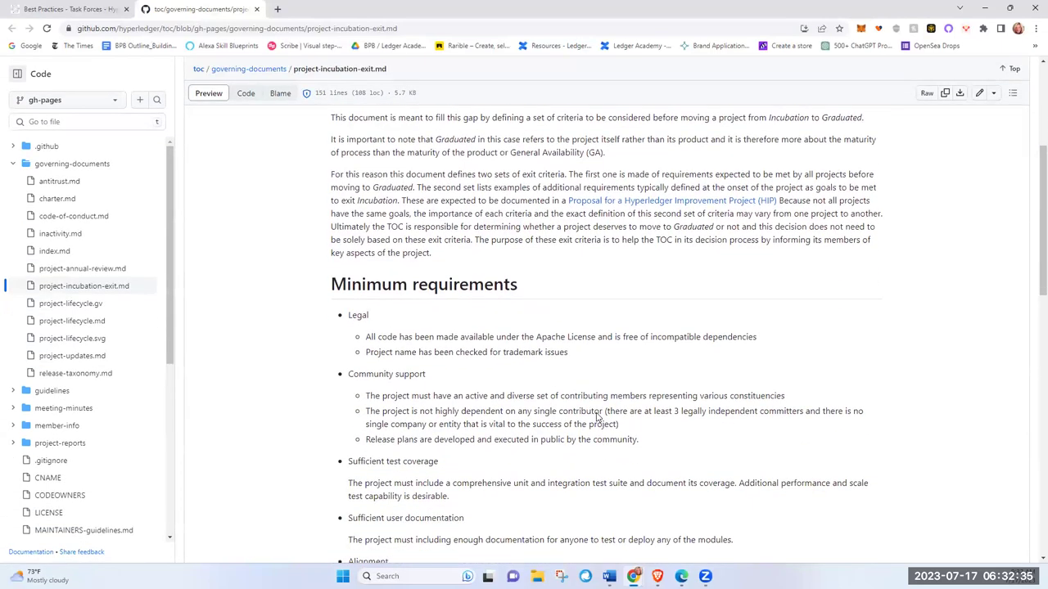
{"action": "scroll", "coordinate": [516, 388], "scroll_direction": "down", "scroll_amount": 10}
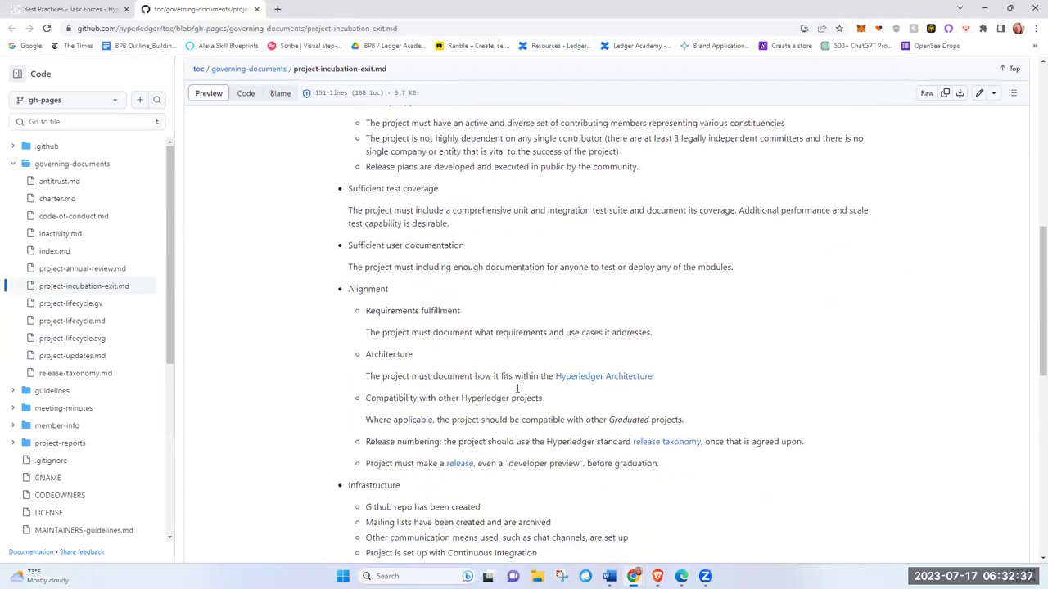
{"action": "scroll", "coordinate": [517, 388], "scroll_direction": "down", "scroll_amount": 4}
{"action": "scroll", "coordinate": [516, 388], "scroll_direction": "up", "scroll_amount": 4}
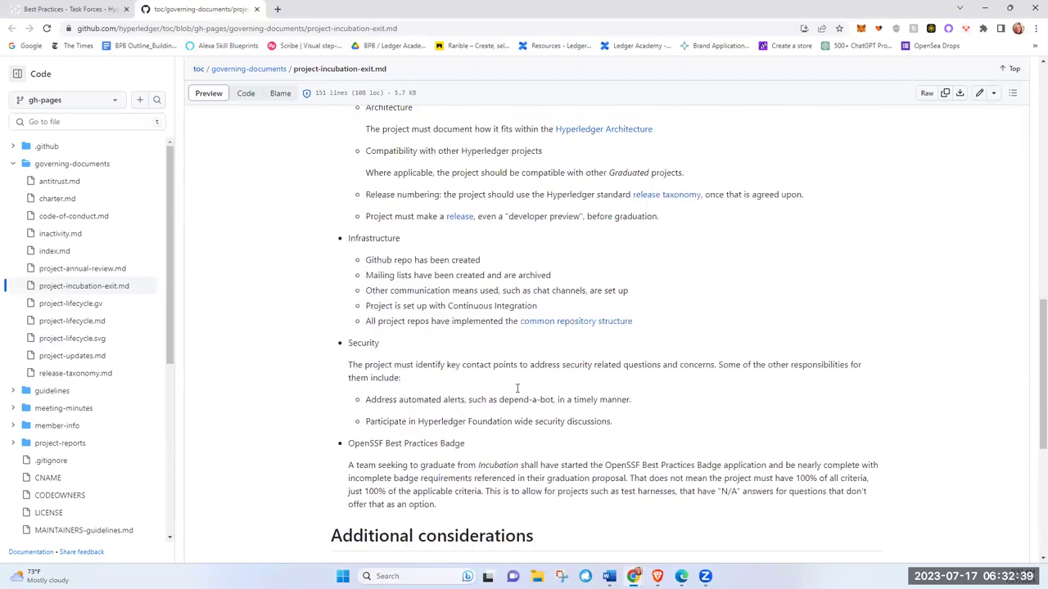
{"action": "scroll", "coordinate": [517, 390], "scroll_direction": "up", "scroll_amount": 1}
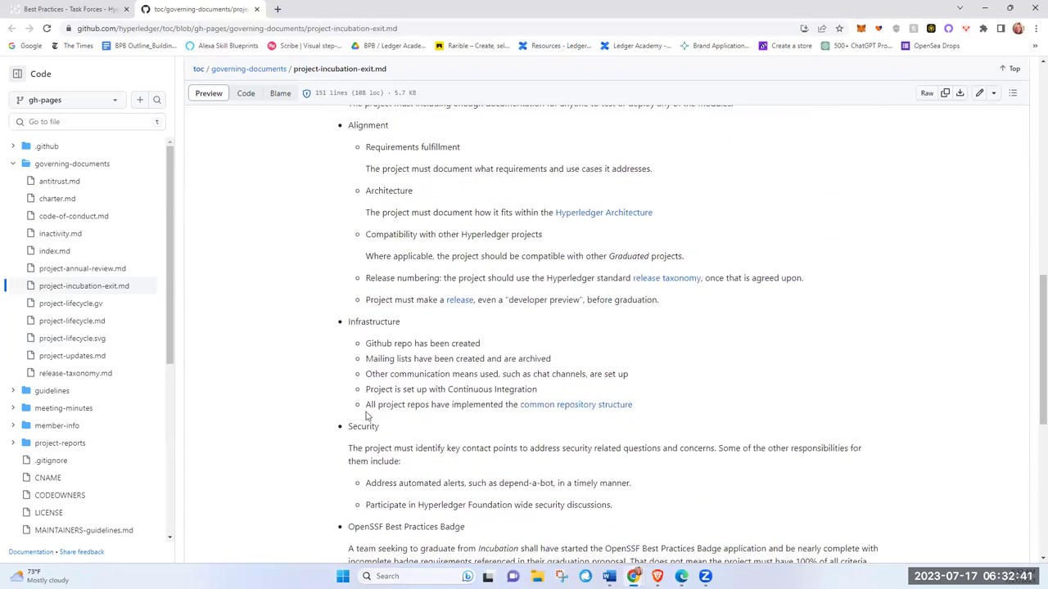
{"action": "left_click_drag", "start_coordinate": [678, 410], "coordinate": [277, 388]}
{"action": "left_click_drag", "start_coordinate": [492, 339], "coordinate": [352, 337]}
Step: Read through the Project Incubation Exit Criteria, then return to the Best Practices draft
{"action": "scroll", "coordinate": [631, 491], "scroll_direction": "down", "scroll_amount": 1}
{"action": "scroll", "coordinate": [631, 491], "scroll_direction": "down", "scroll_amount": 1}
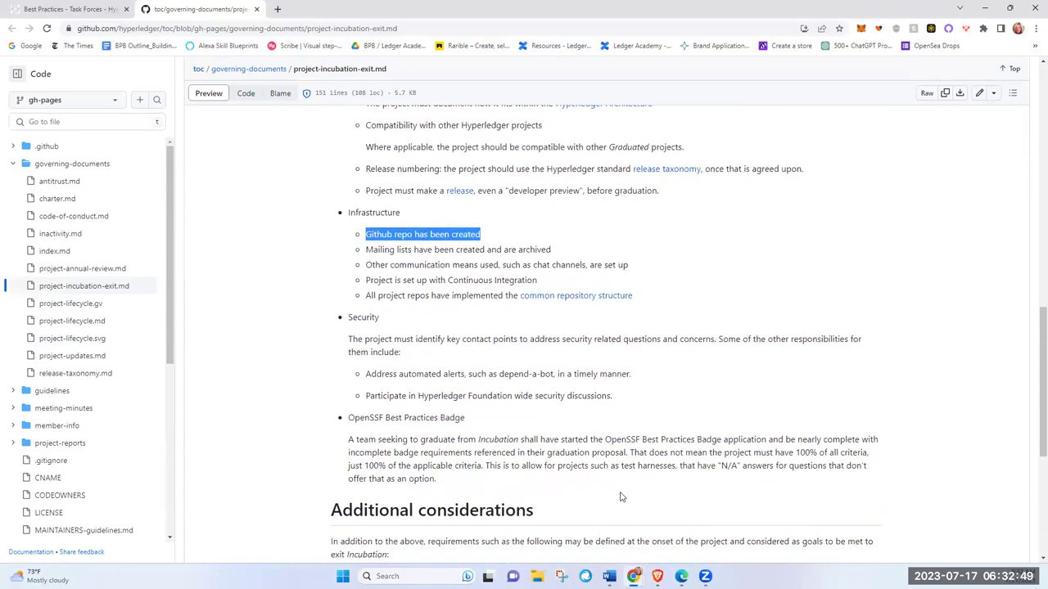
{"action": "scroll", "coordinate": [620, 496], "scroll_direction": "down", "scroll_amount": 3}
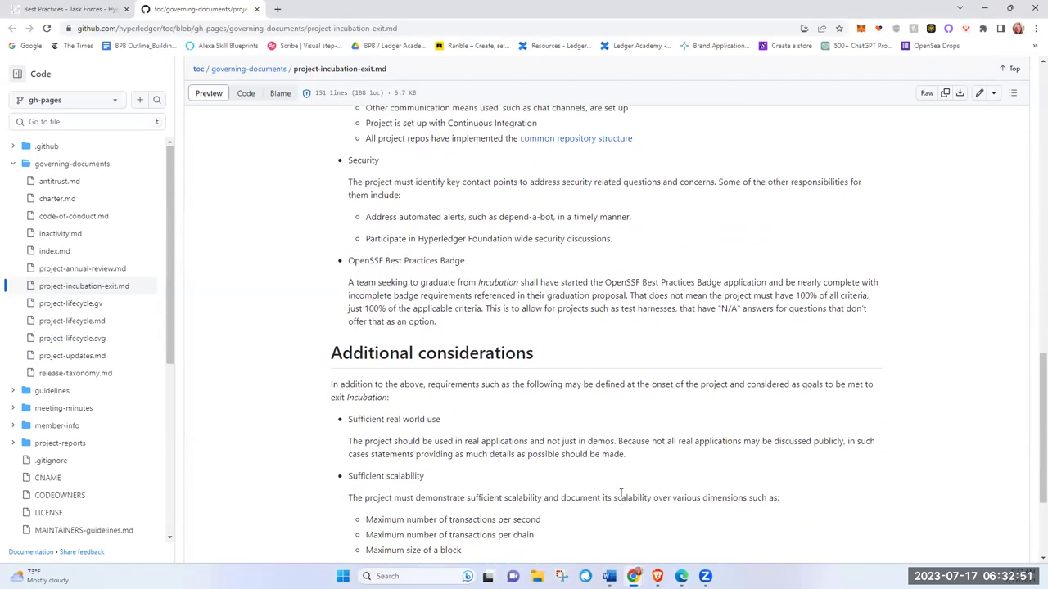
{"action": "scroll", "coordinate": [621, 495], "scroll_direction": "down", "scroll_amount": 1}
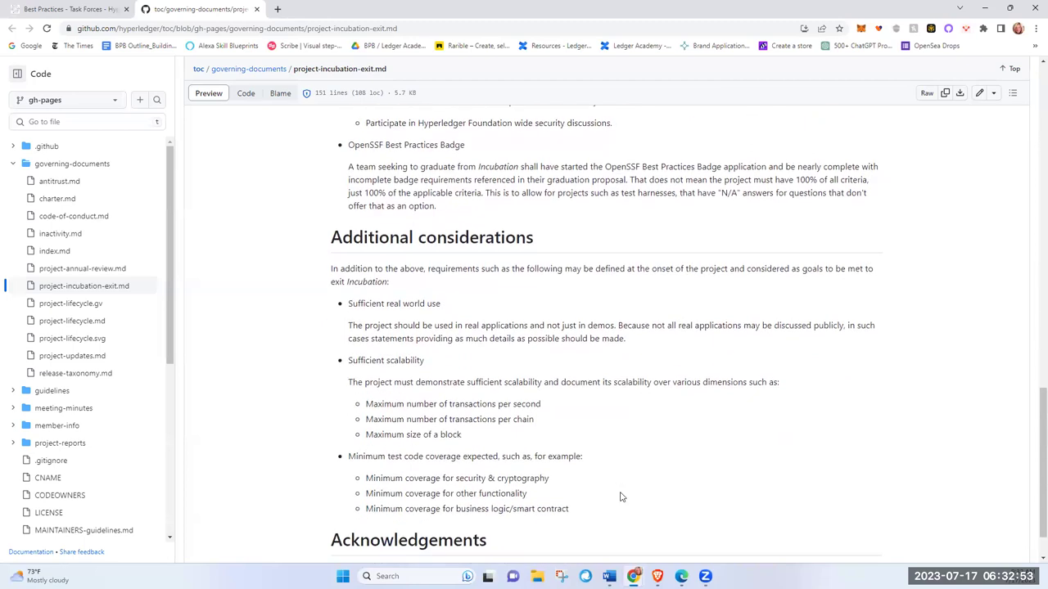
{"action": "scroll", "coordinate": [621, 497], "scroll_direction": "down", "scroll_amount": 1}
{"action": "scroll", "coordinate": [621, 496], "scroll_direction": "up", "scroll_amount": 1}
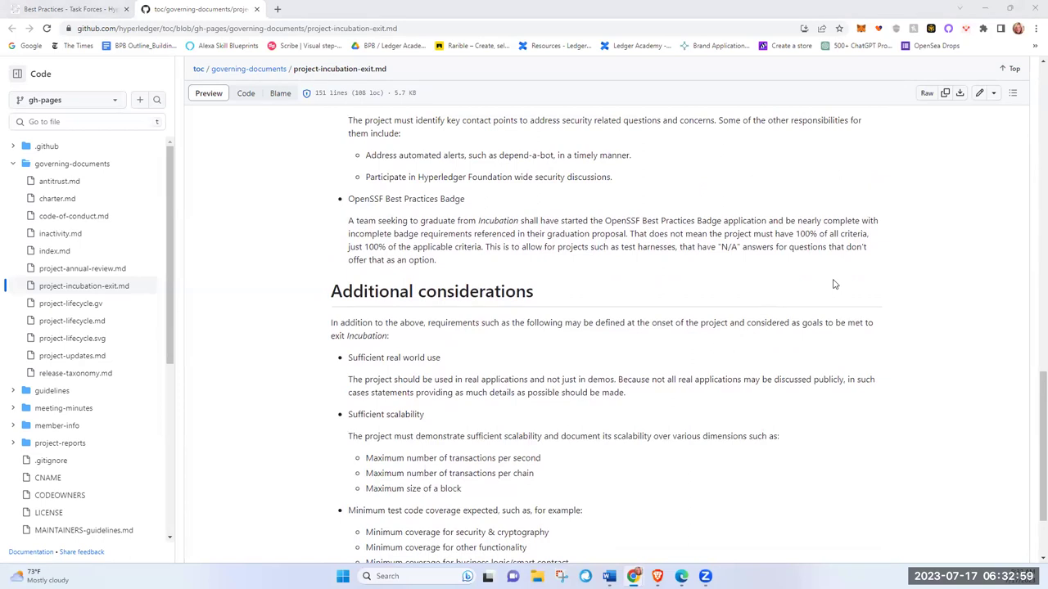
{"action": "scroll", "coordinate": [545, 381], "scroll_direction": "up", "scroll_amount": 3}
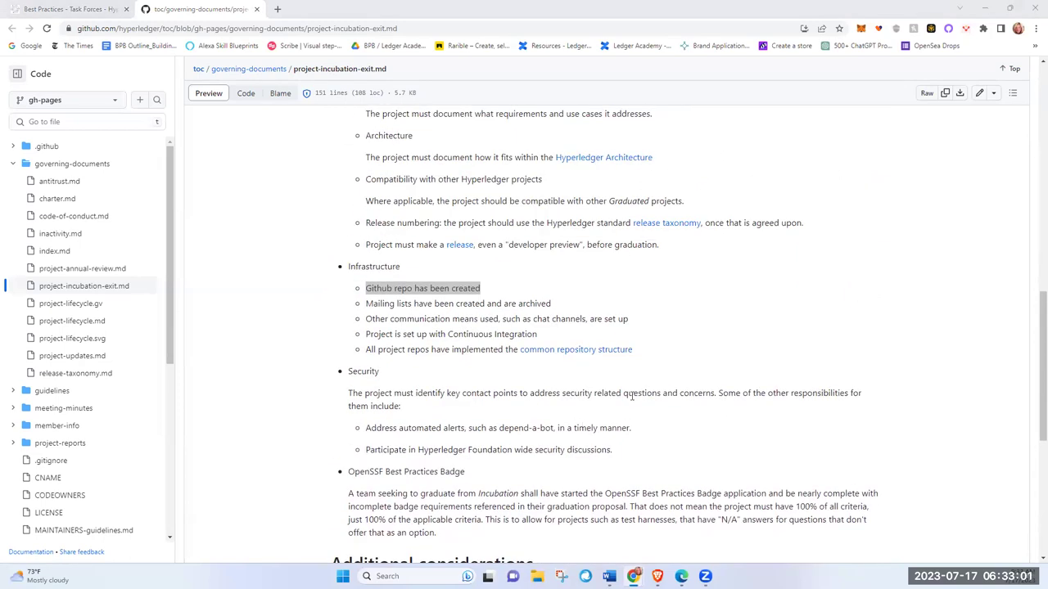
{"action": "scroll", "coordinate": [631, 397], "scroll_direction": "up", "scroll_amount": 5}
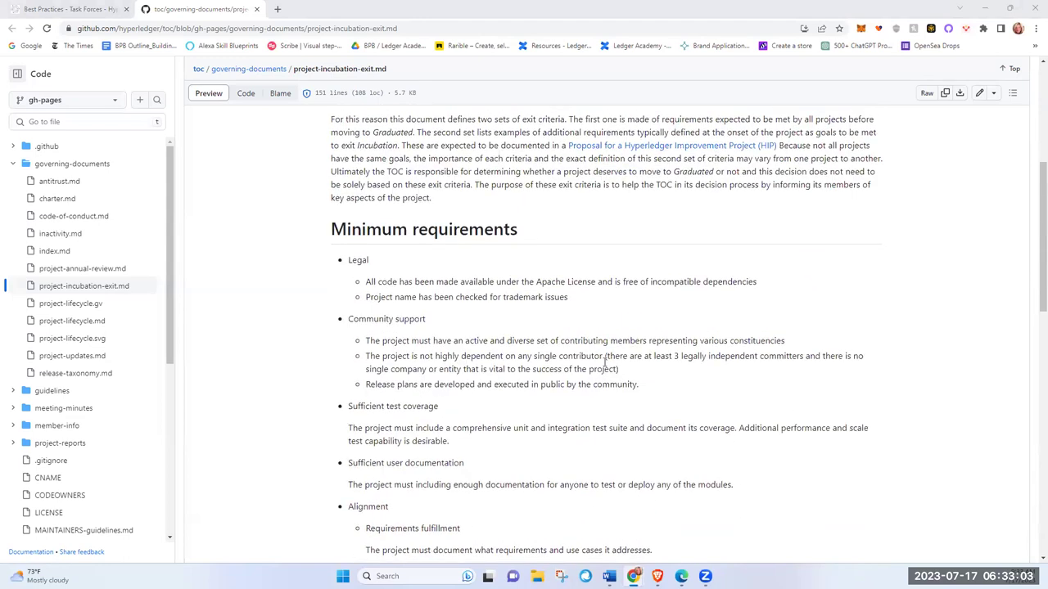
{"action": "scroll", "coordinate": [576, 438], "scroll_direction": "up", "scroll_amount": 2}
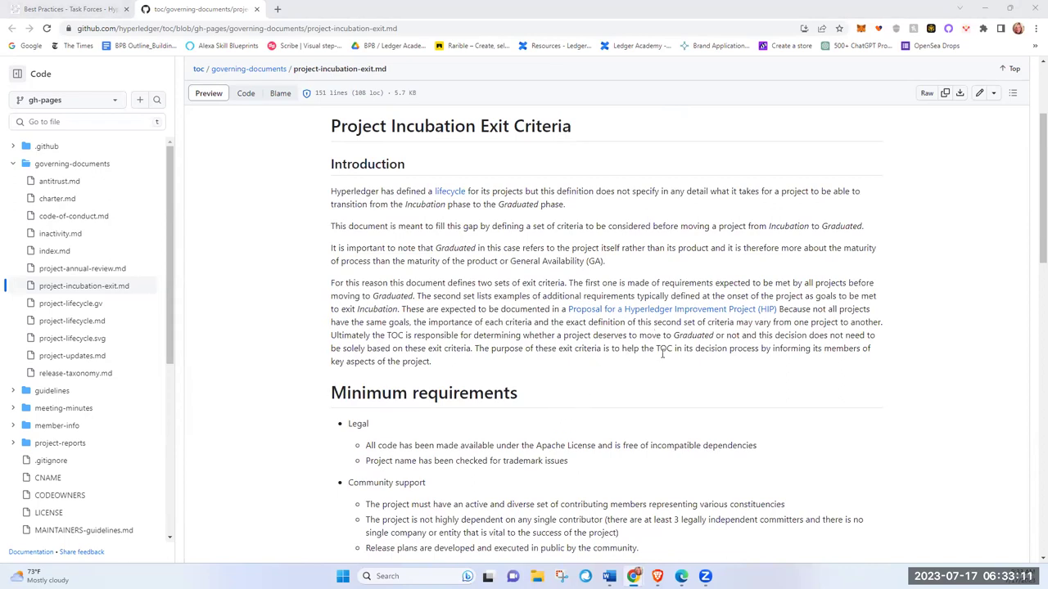
{"action": "scroll", "coordinate": [656, 360], "scroll_direction": "down", "scroll_amount": 2}
{"action": "scroll", "coordinate": [656, 361], "scroll_direction": "down", "scroll_amount": 1}
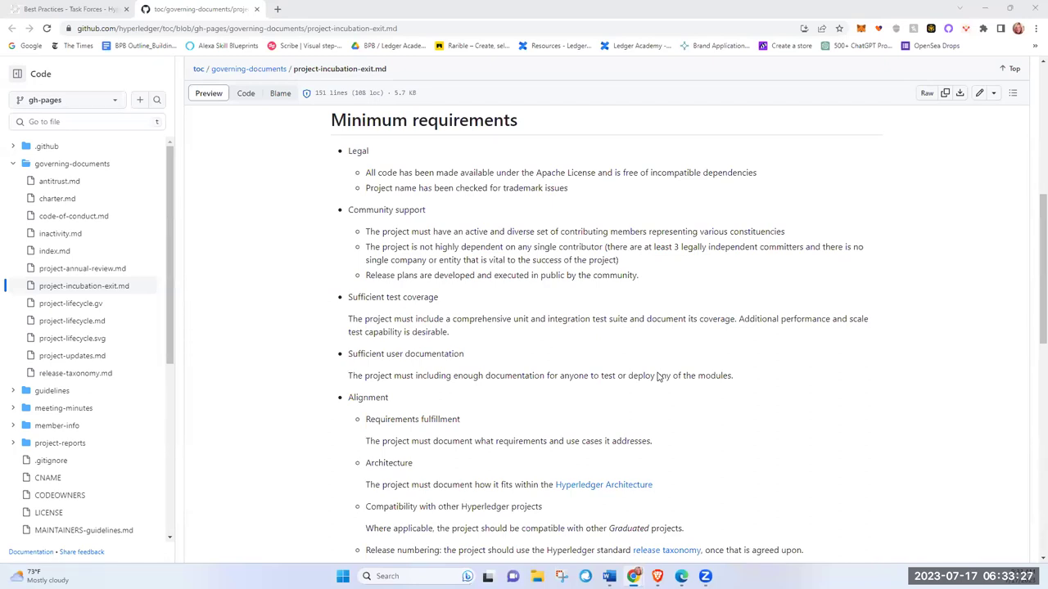
{"action": "scroll", "coordinate": [586, 403], "scroll_direction": "up", "scroll_amount": 5}
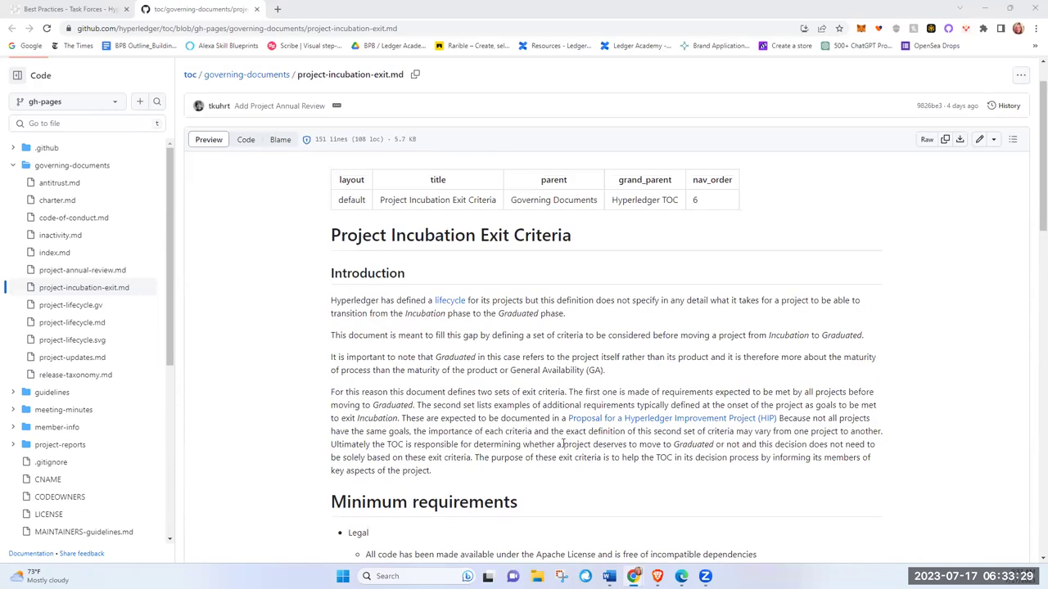
{"action": "scroll", "coordinate": [563, 443], "scroll_direction": "up", "scroll_amount": 1}
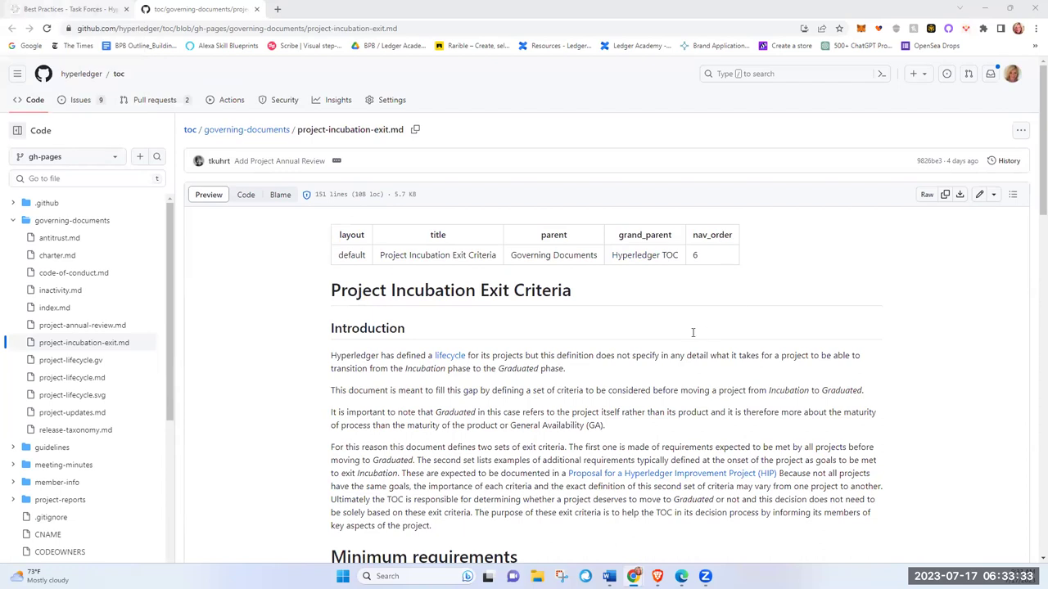
{"action": "key", "text": "ctrl+shift+Tab"}
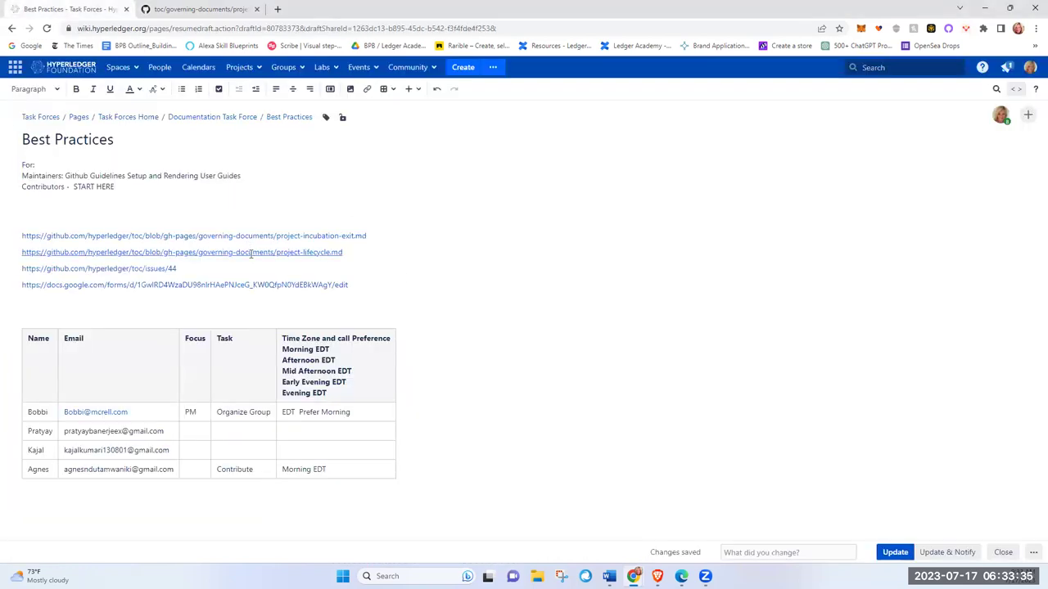
Step: Follow the draft's project-lifecycle.md link and look through the Project Lifecycle page and diagram
{"action": "left_click", "coordinate": [252, 252]}
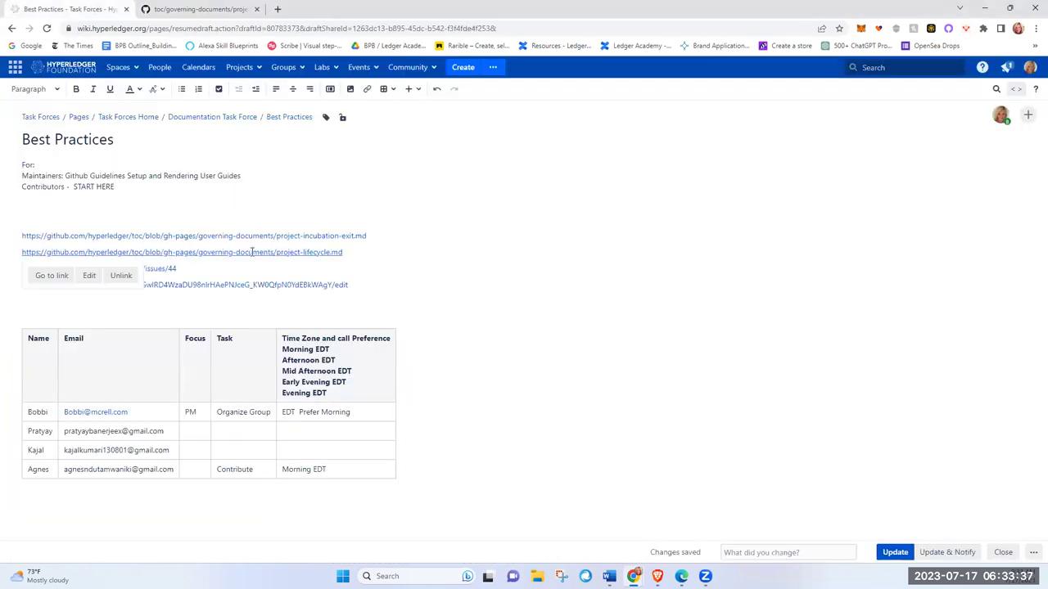
{"action": "left_click", "coordinate": [51, 277]}
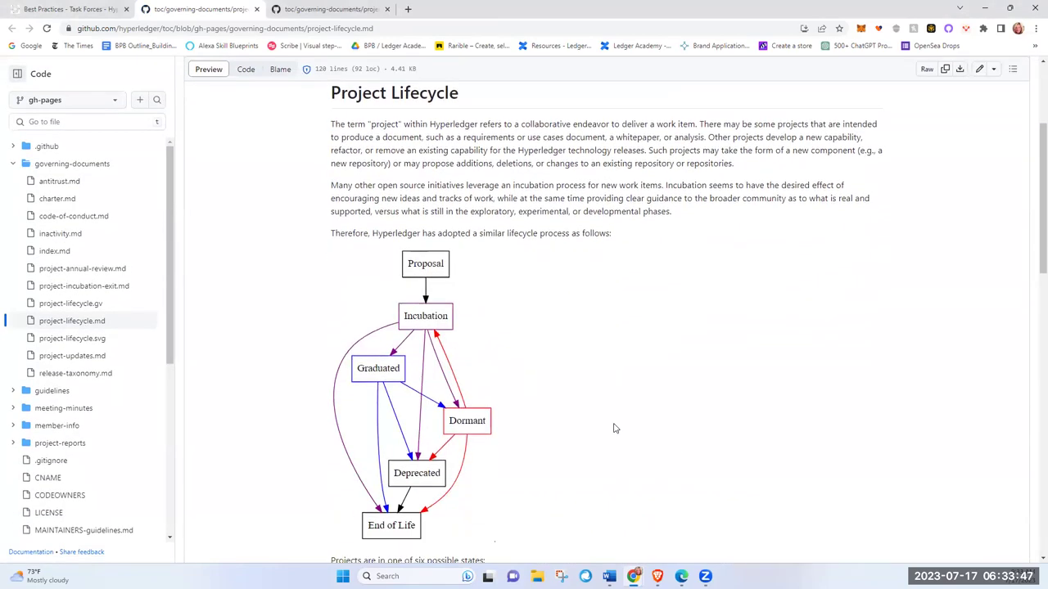
{"action": "scroll", "coordinate": [616, 428], "scroll_direction": "down", "scroll_amount": 2}
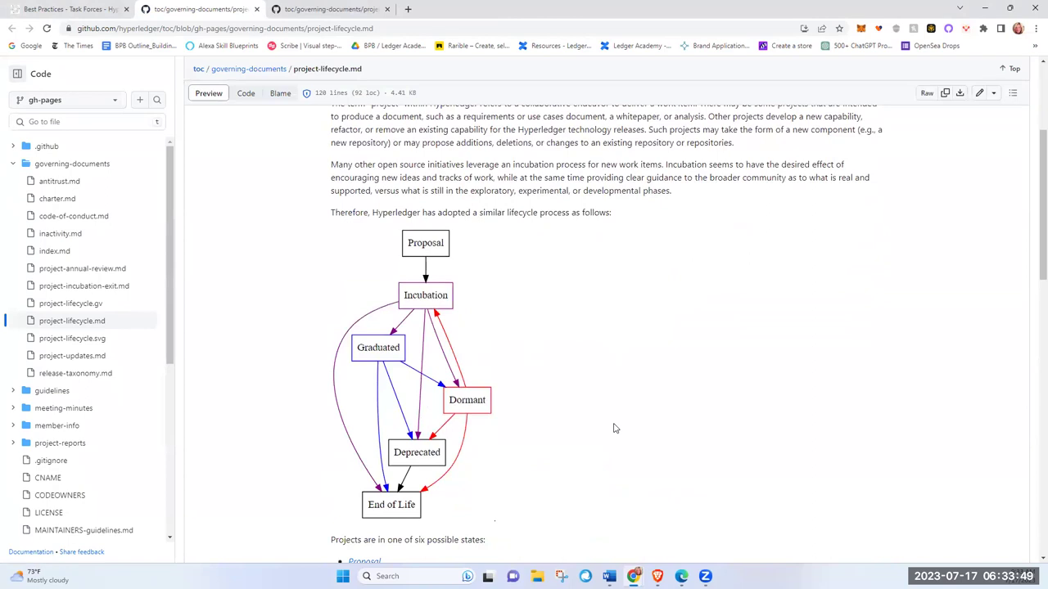
{"action": "scroll", "coordinate": [628, 428], "scroll_direction": "down", "scroll_amount": 3}
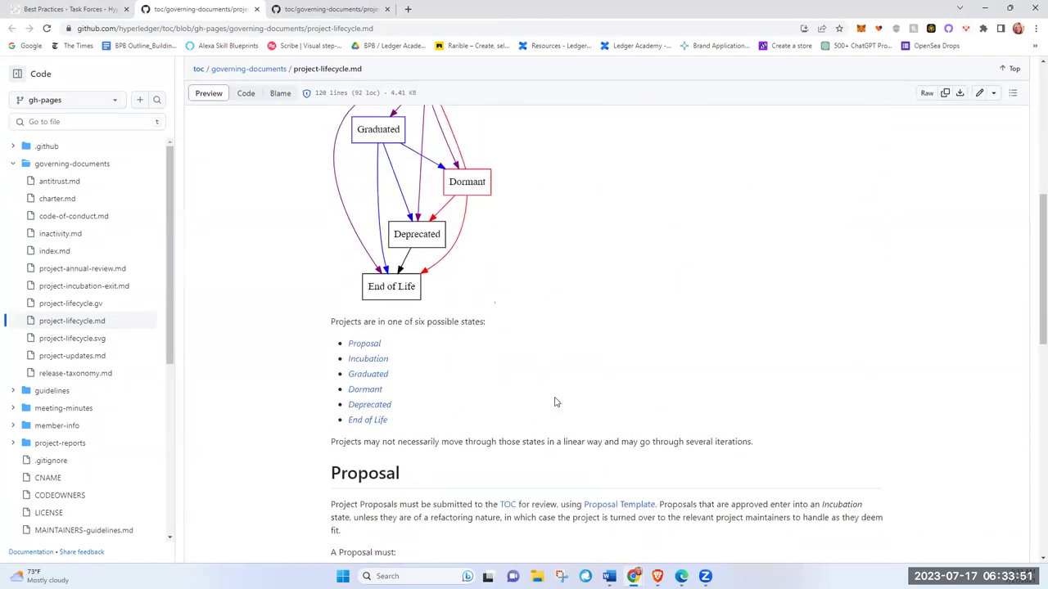
{"action": "scroll", "coordinate": [551, 413], "scroll_direction": "down", "scroll_amount": 4}
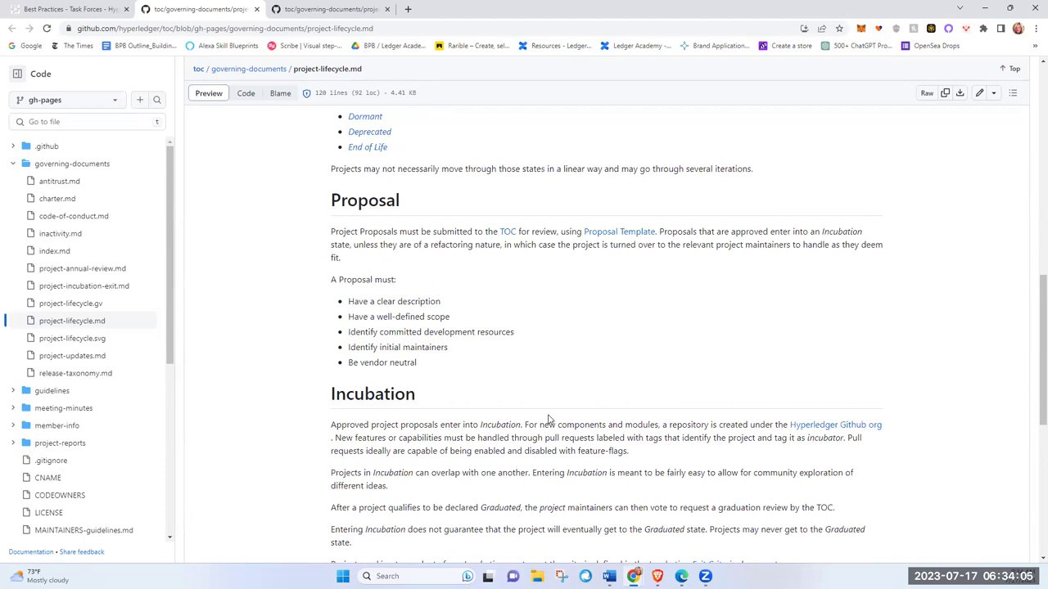
{"action": "scroll", "coordinate": [549, 420], "scroll_direction": "down", "scroll_amount": 3}
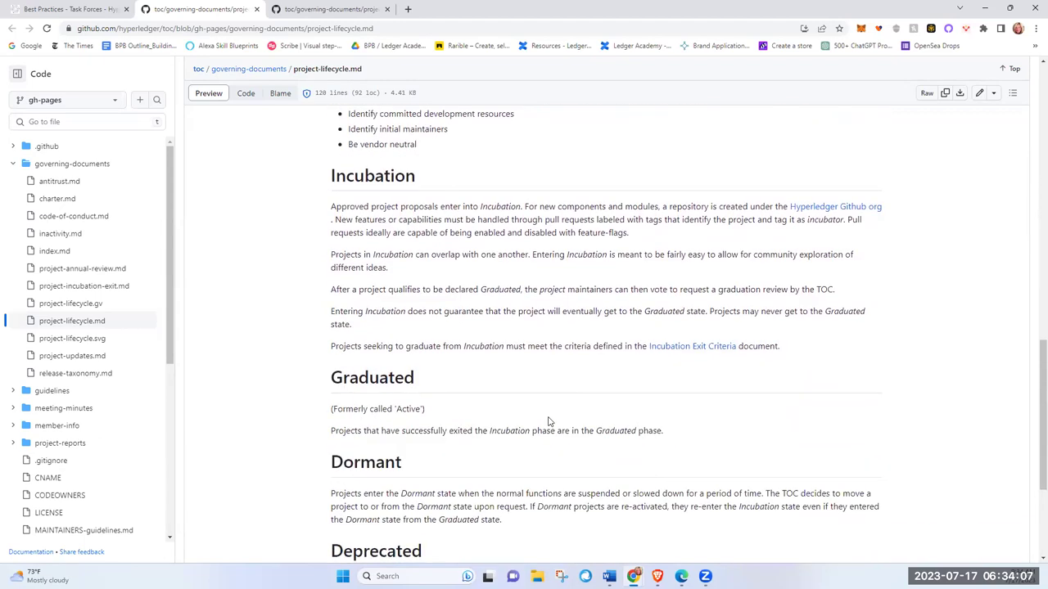
{"action": "scroll", "coordinate": [549, 426], "scroll_direction": "down", "scroll_amount": 3}
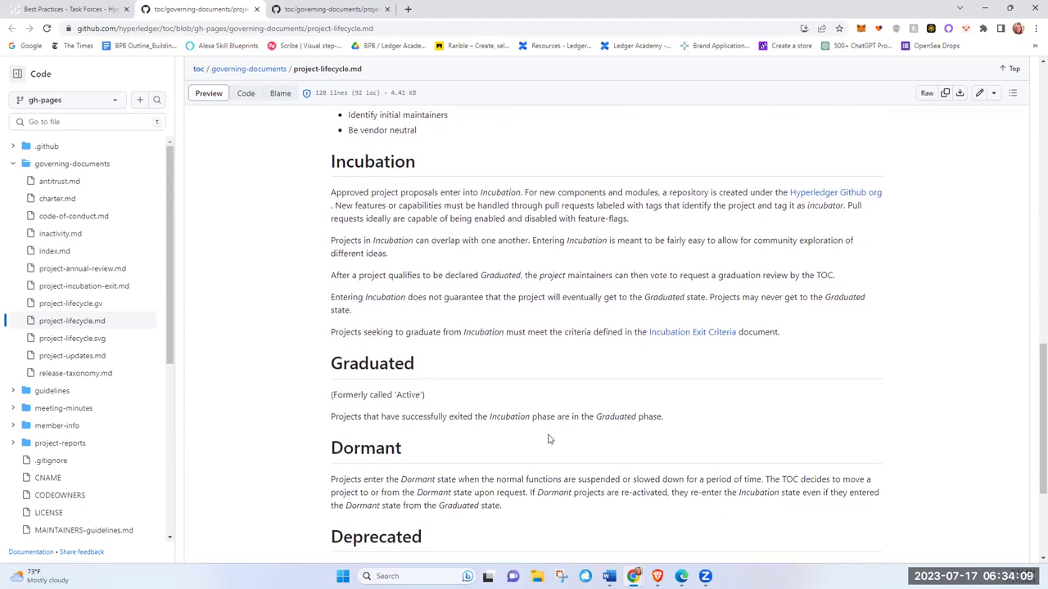
{"action": "scroll", "coordinate": [546, 442], "scroll_direction": "up", "scroll_amount": 15}
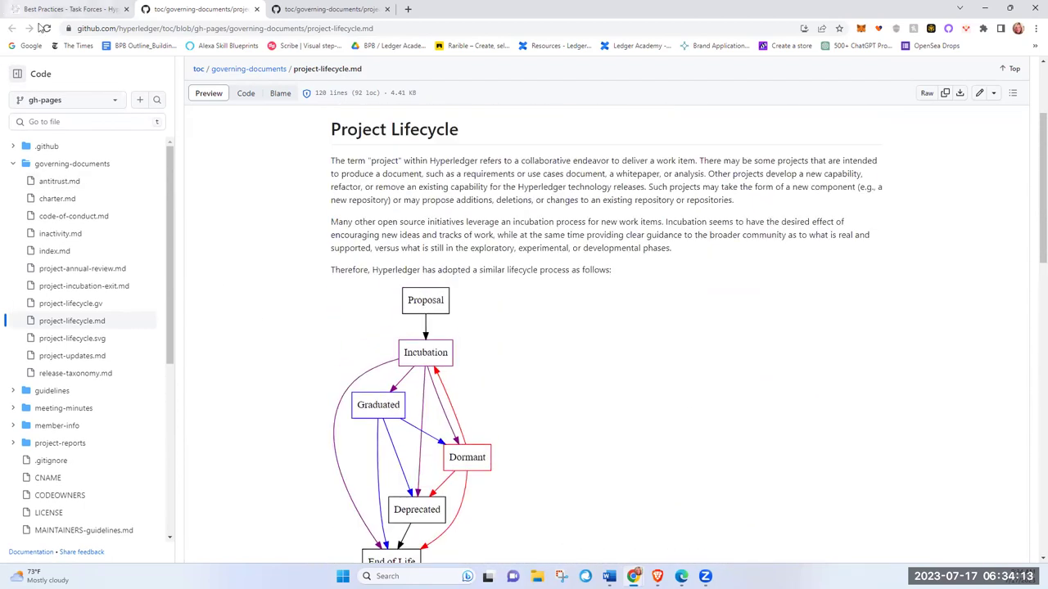
Step: Open Task Force Proposal issue #44 from the draft, look through it, then return
{"action": "key", "text": "ctrl+shift+Tab"}
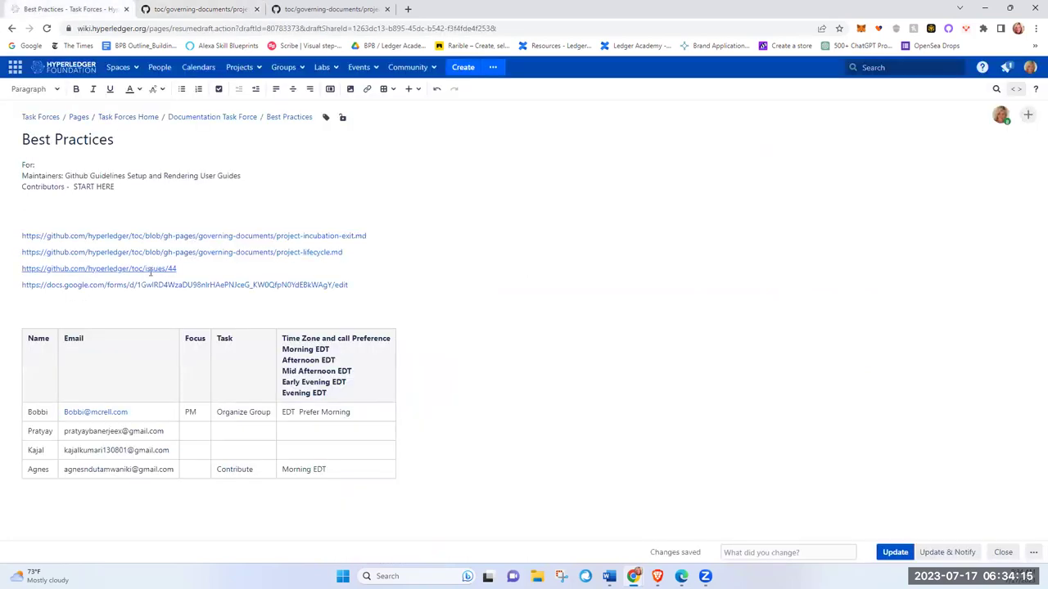
{"action": "left_click", "coordinate": [144, 270]}
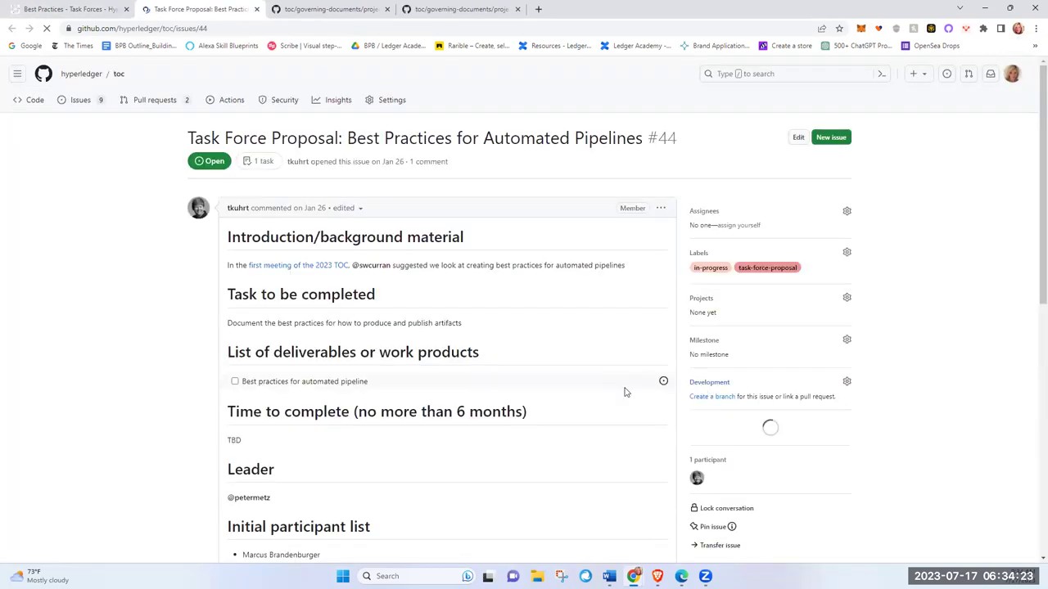
{"action": "scroll", "coordinate": [624, 392], "scroll_direction": "down", "scroll_amount": 2}
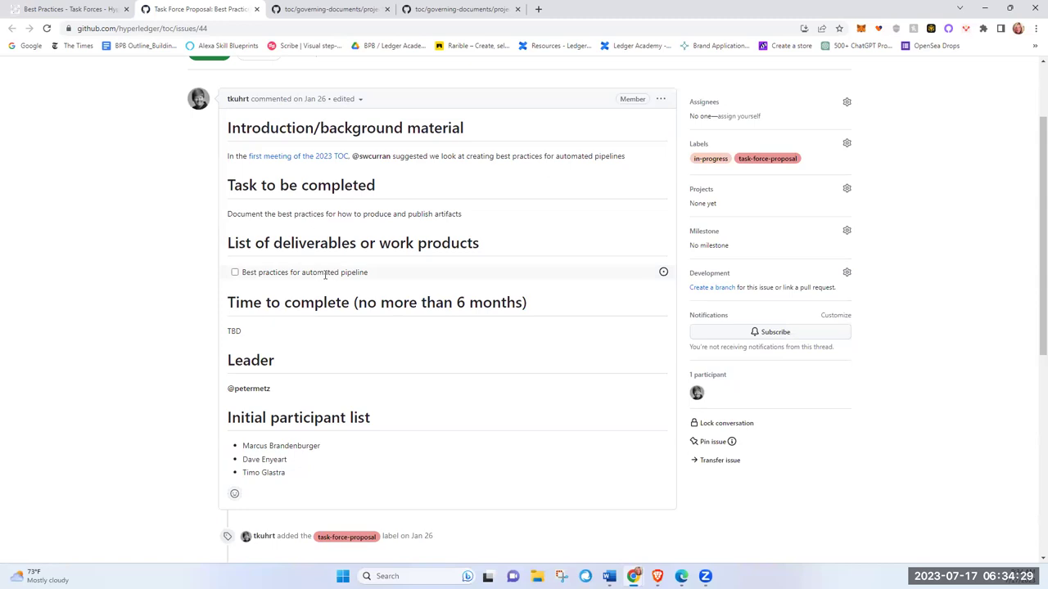
{"action": "scroll", "coordinate": [589, 430], "scroll_direction": "up", "scroll_amount": 2}
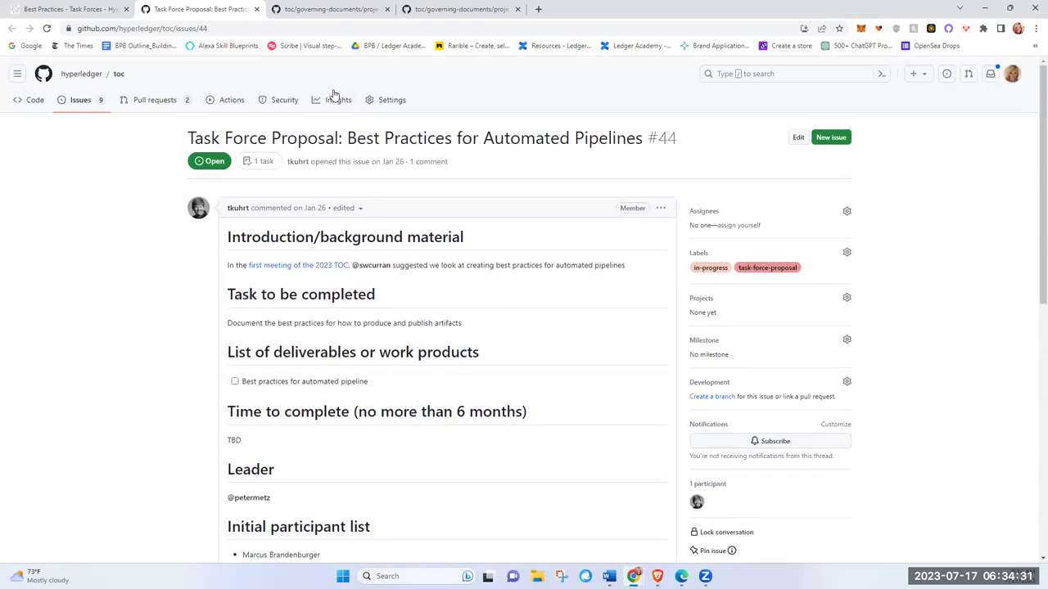
{"action": "left_click", "coordinate": [69, 11]}
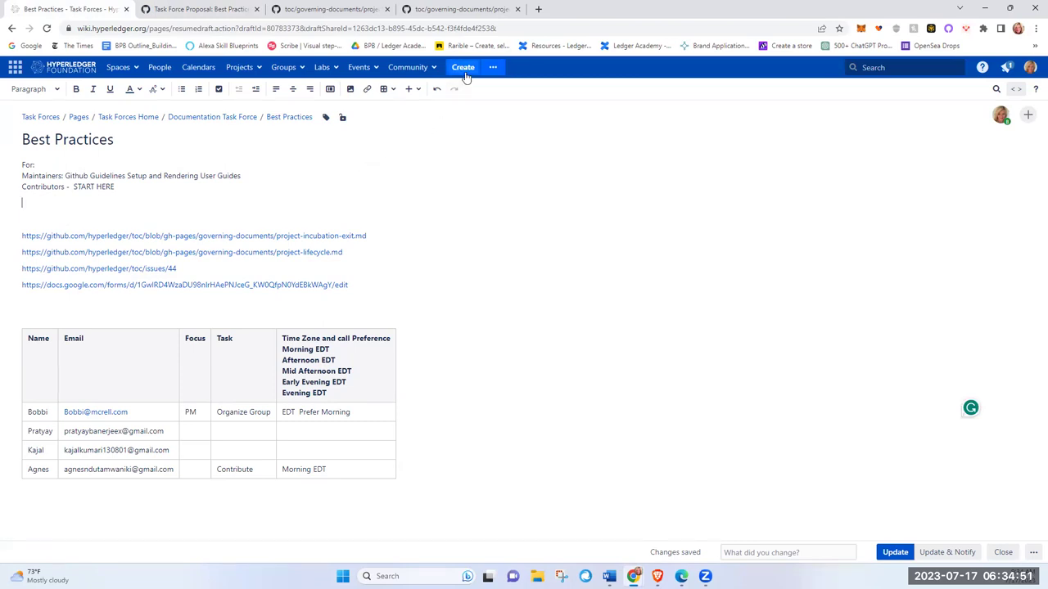
Step: Choose the Roadmap Planner macro from Other macros in the insert menu
{"action": "left_click", "coordinate": [418, 90]}
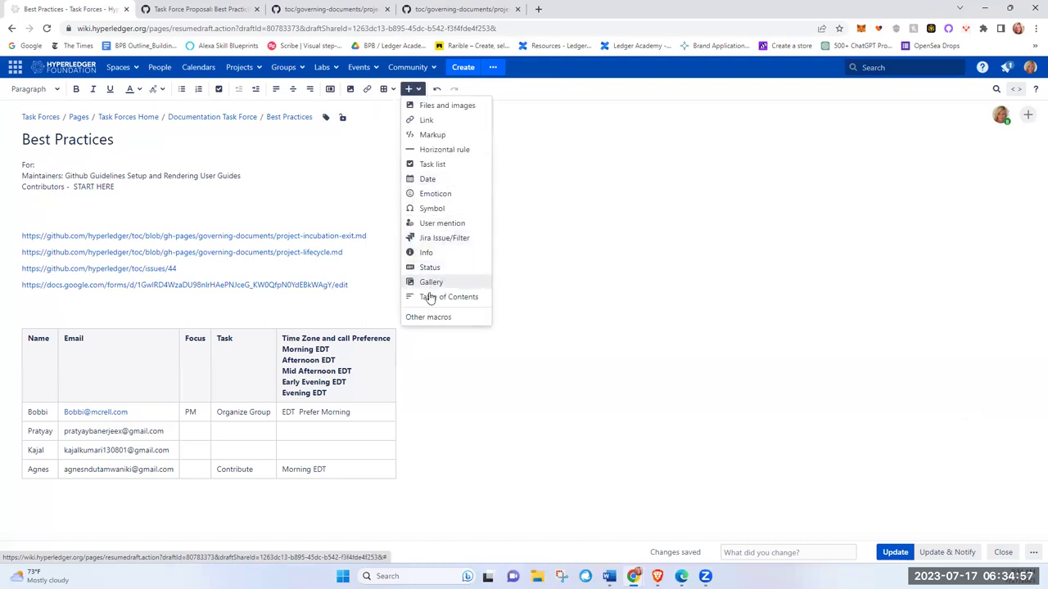
{"action": "left_click", "coordinate": [428, 318]}
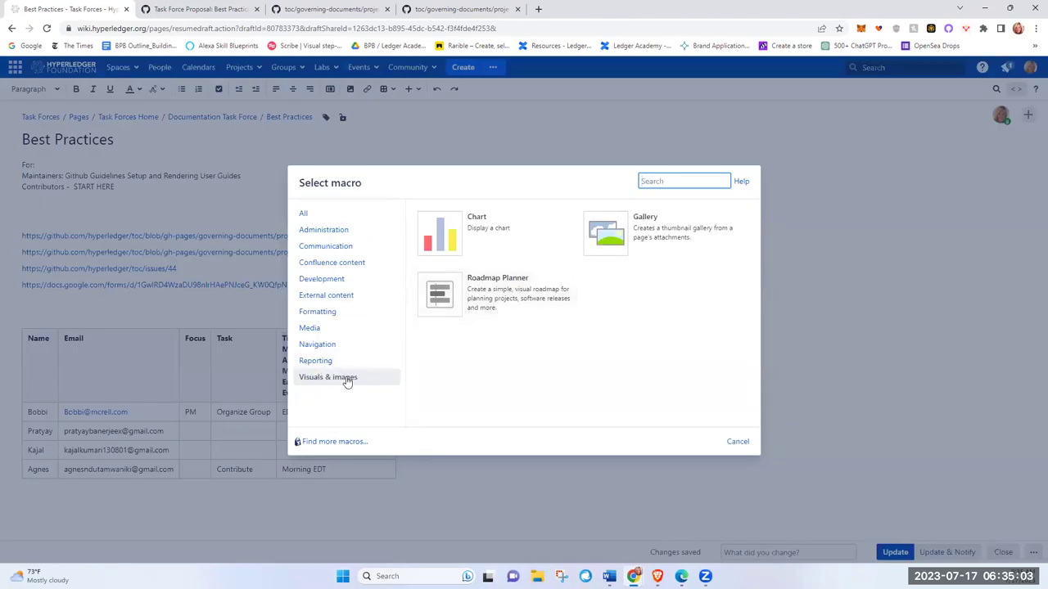
{"action": "left_click", "coordinate": [485, 294]}
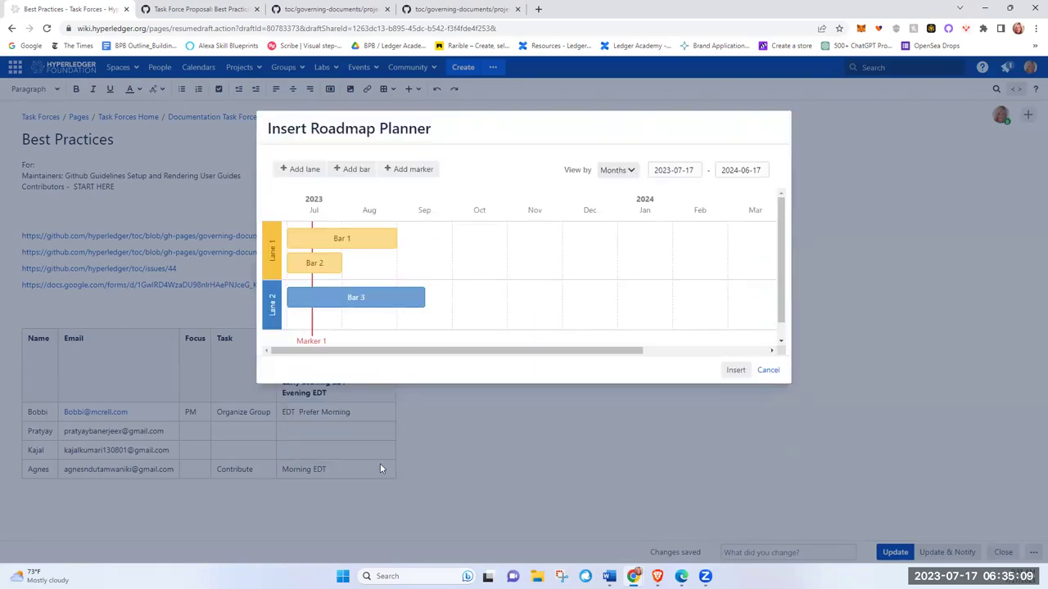
Step: Rename the first roadmap lane to 'Set Up Lab tutorial' and Bar 1 to 'Brainstorming'
{"action": "left_click", "coordinate": [275, 296]}
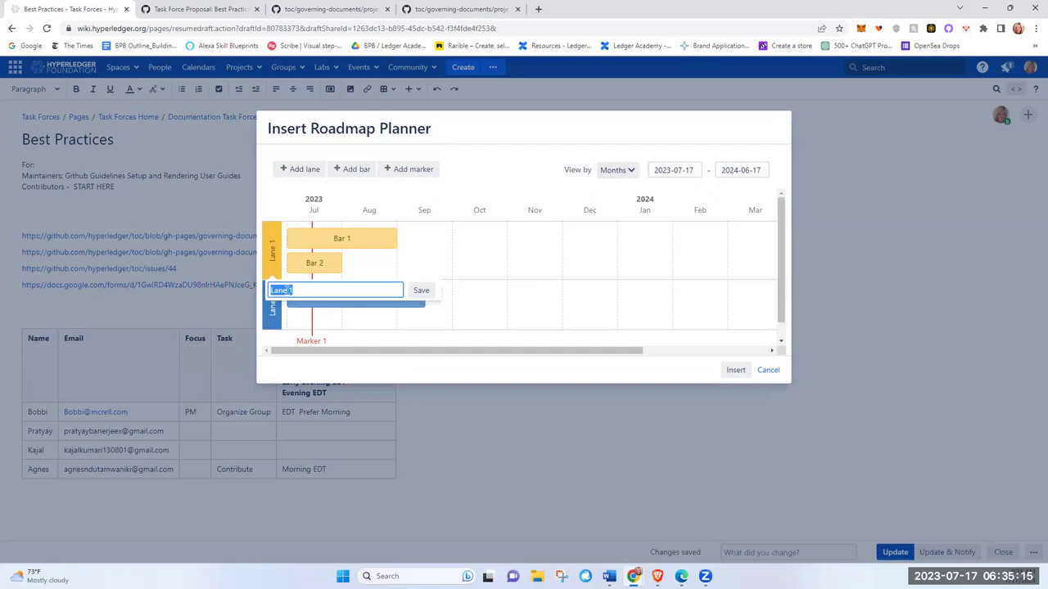
{"action": "type", "text": "Set Up Lab tutorial"}
{"action": "left_click", "coordinate": [269, 291]}
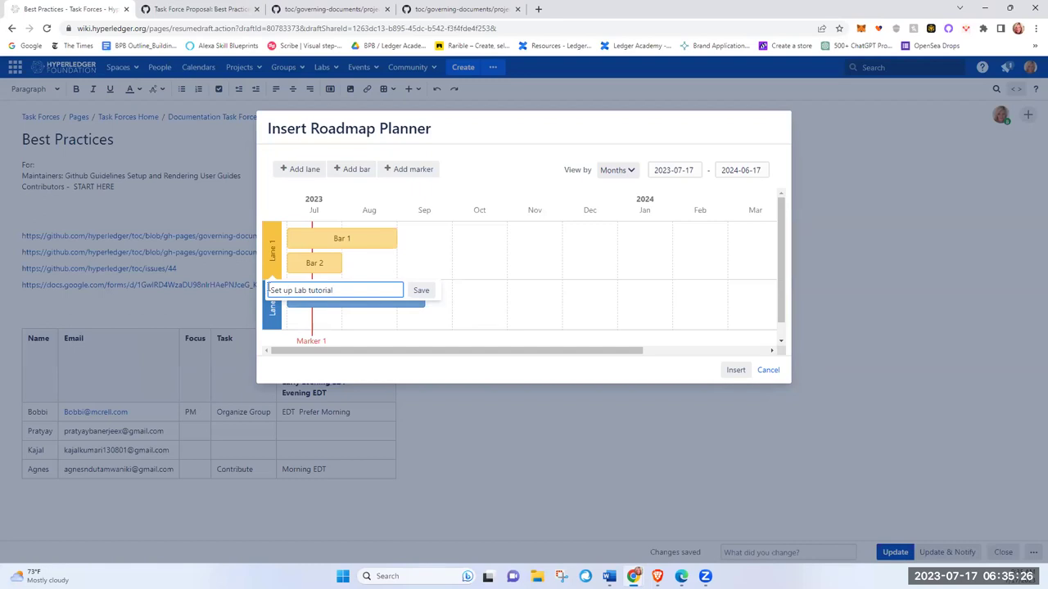
{"action": "left_click", "coordinate": [421, 291]}
{"action": "left_click", "coordinate": [345, 238]}
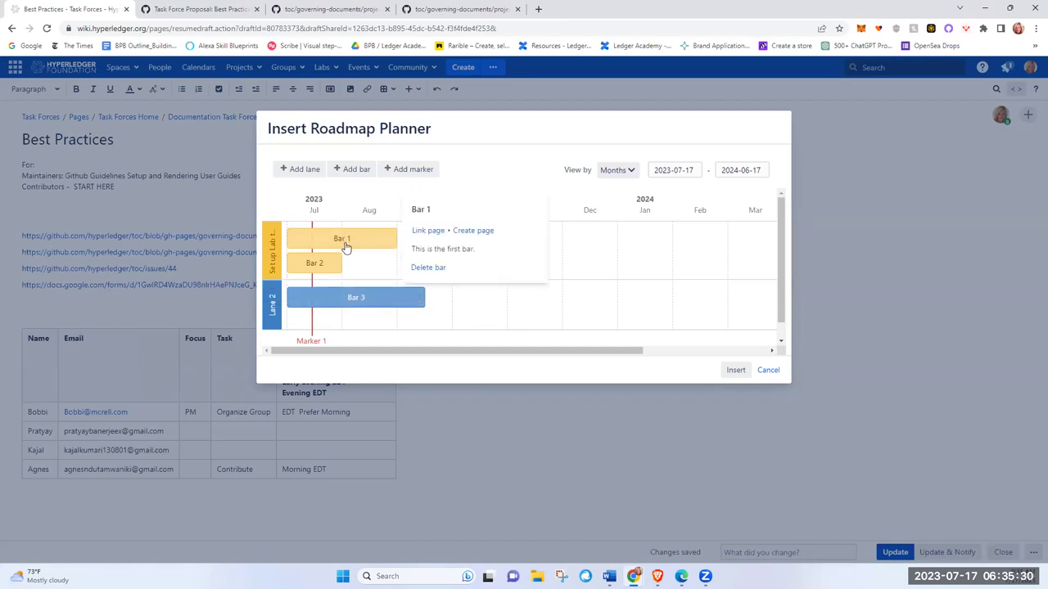
{"action": "left_click", "coordinate": [437, 209]}
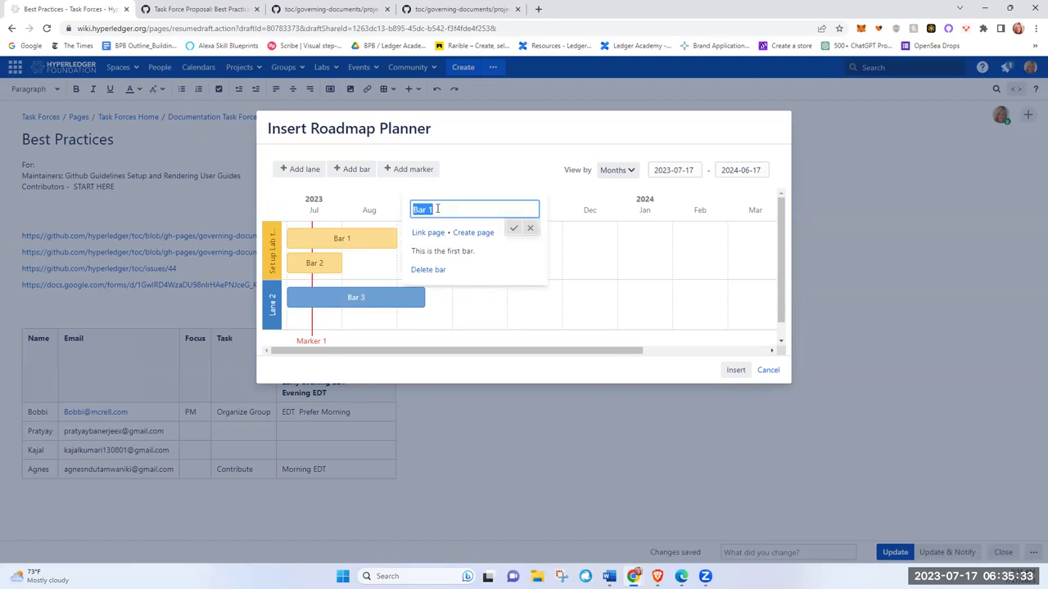
{"action": "type", "text": "Brainstorming"}
{"action": "left_click", "coordinate": [512, 229]}
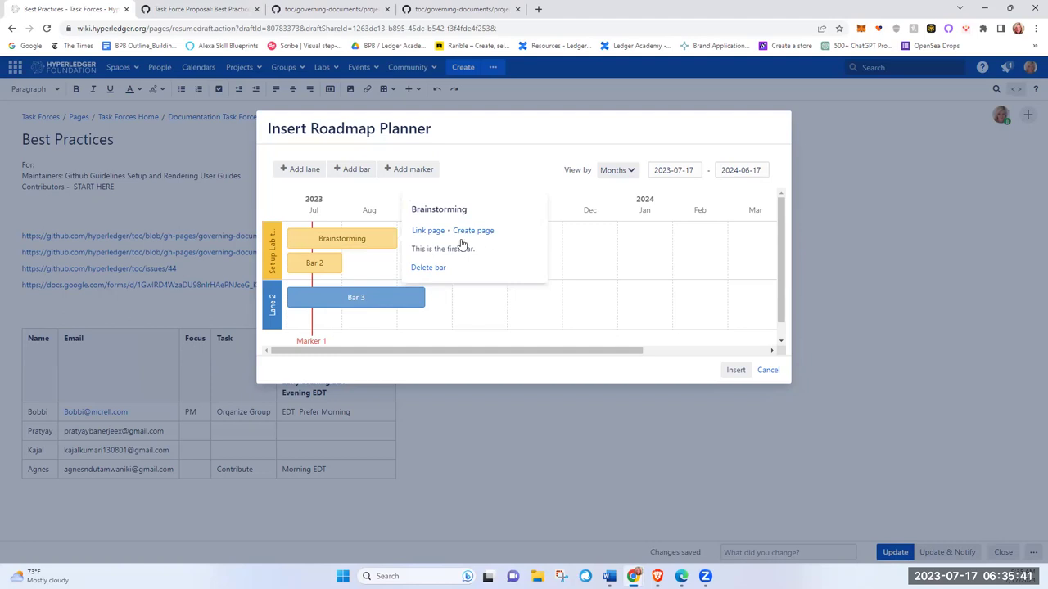
Step: Set the roadmap end date to 2024-08-31, extend Brainstorming into October, and insert it
{"action": "scroll", "coordinate": [614, 316], "scroll_direction": "right", "scroll_amount": 5}
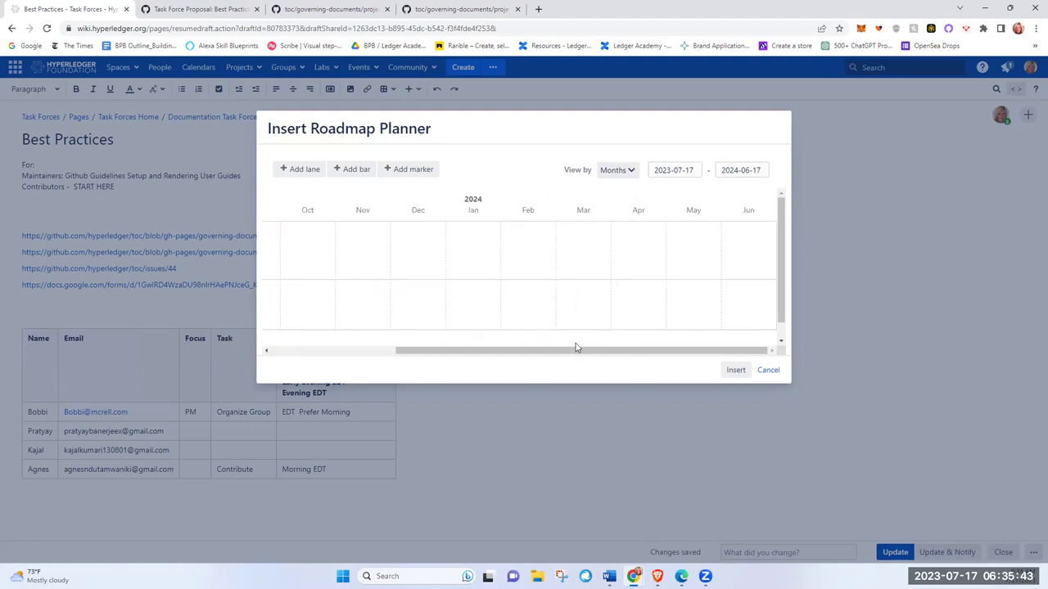
{"action": "left_click", "coordinate": [749, 171]}
{"action": "left_click", "coordinate": [844, 195]}
{"action": "left_click", "coordinate": [844, 195]}
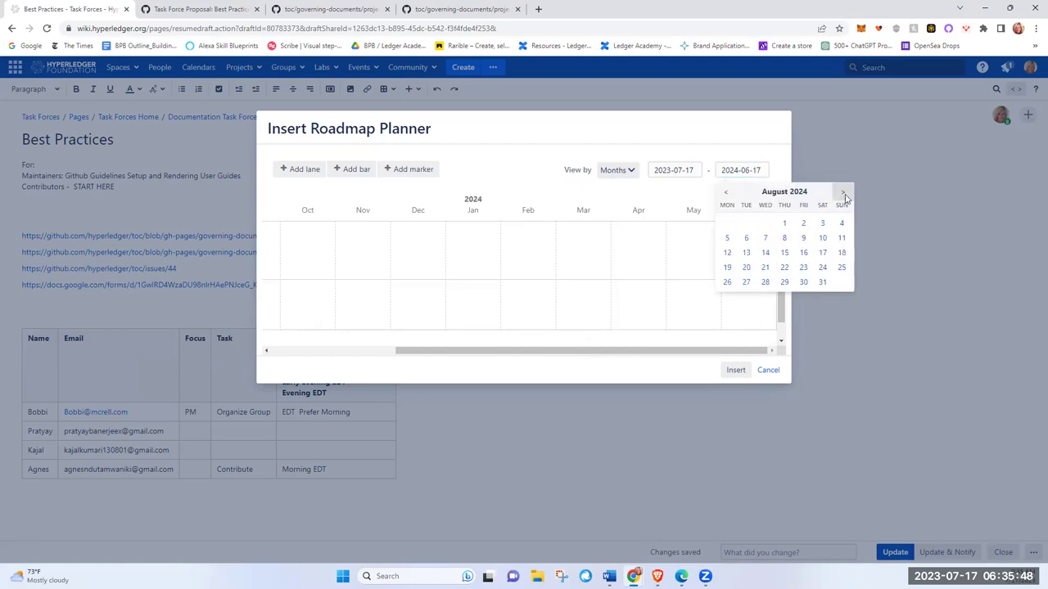
{"action": "left_click", "coordinate": [807, 283]}
{"action": "left_click_drag", "start_coordinate": [648, 352], "coordinate": [399, 331]}
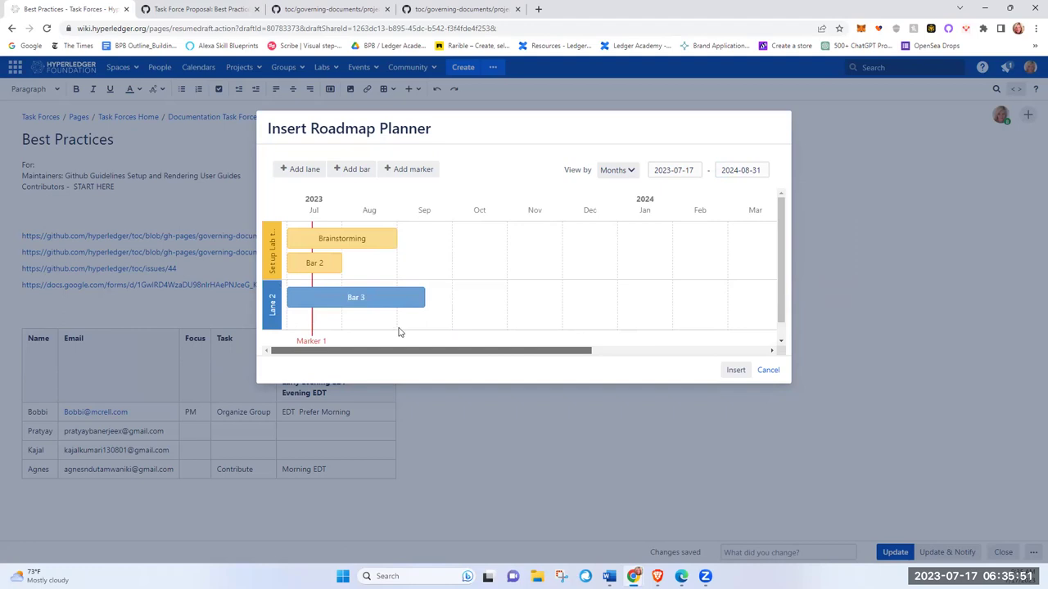
{"action": "left_click_drag", "start_coordinate": [396, 237], "coordinate": [499, 238]}
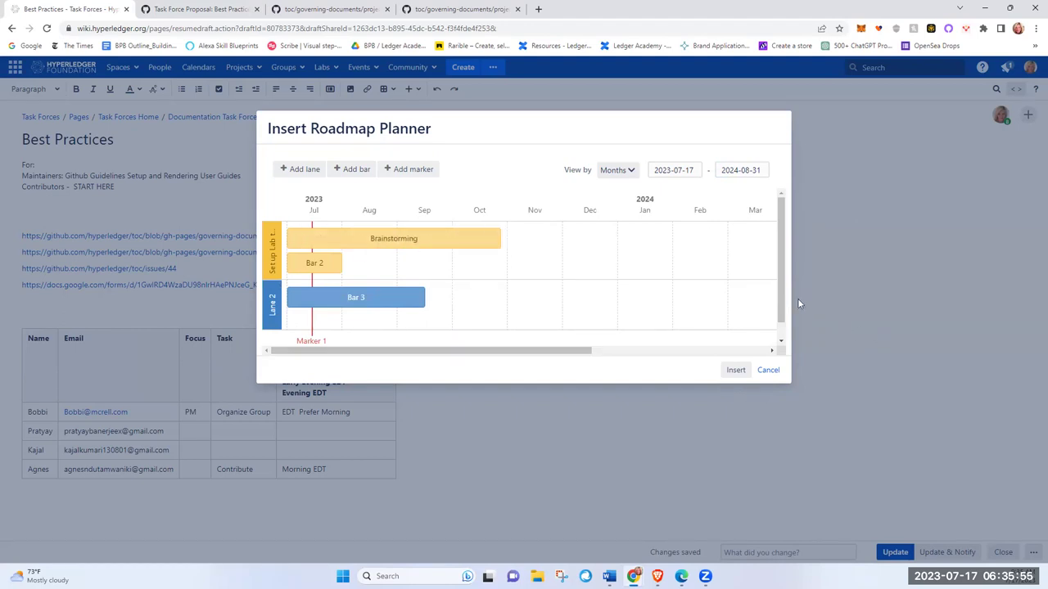
{"action": "scroll", "coordinate": [783, 311], "scroll_direction": "down", "scroll_amount": 1}
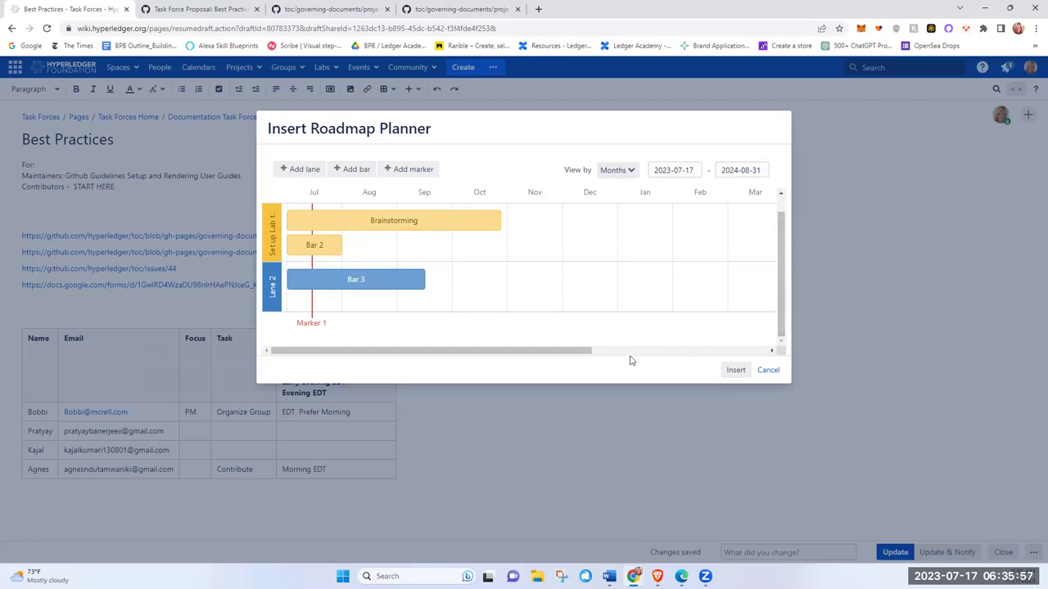
{"action": "left_click", "coordinate": [726, 369]}
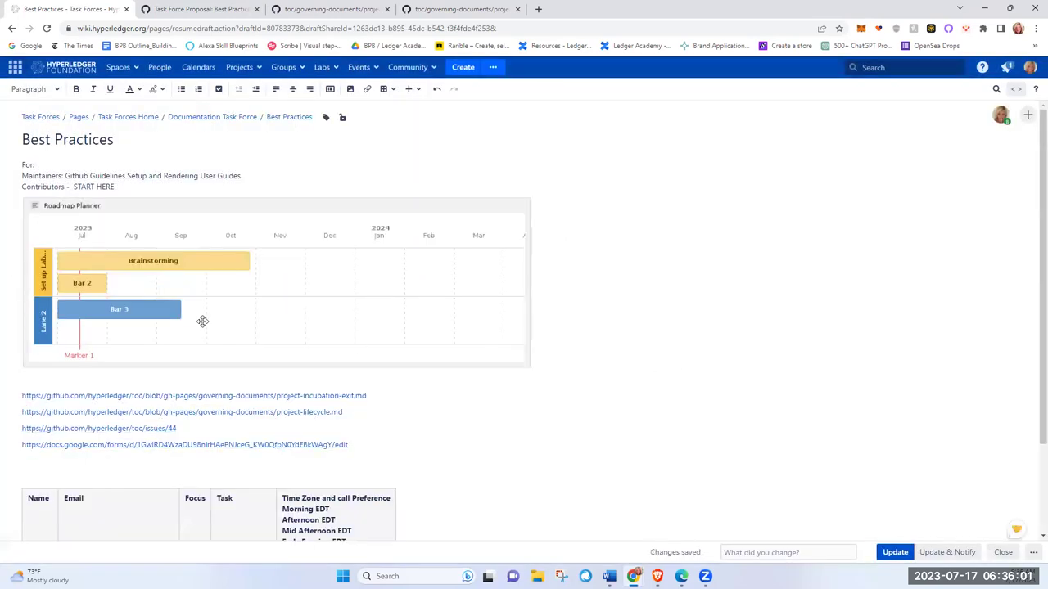
Step: Delete the Roadmap Planner macro from the Best Practices page and save the update
{"action": "left_click", "coordinate": [236, 290]}
{"action": "key", "text": "Delete"}
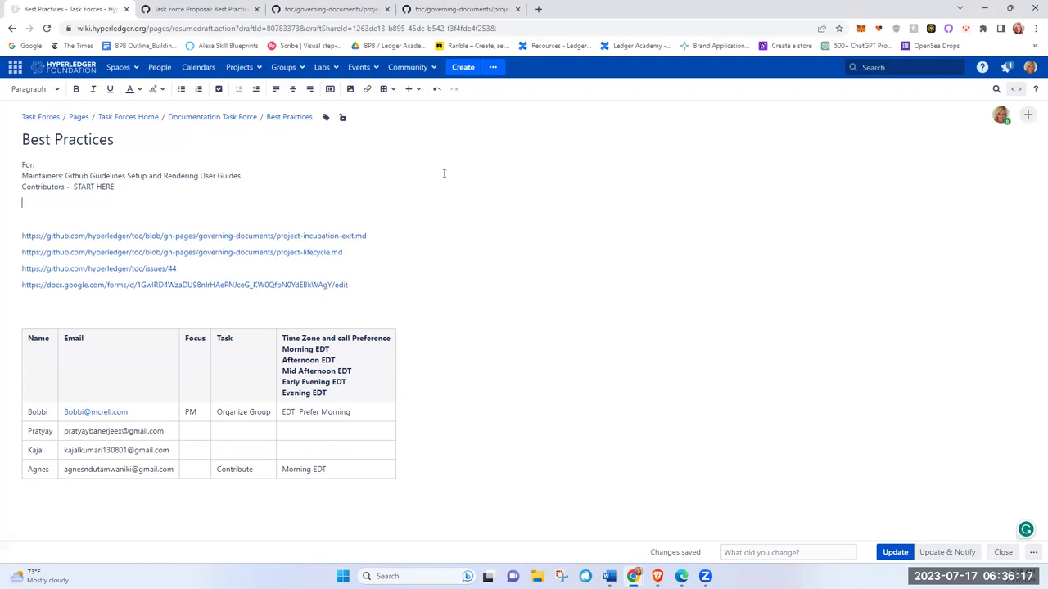
{"action": "left_click", "coordinate": [885, 553]}
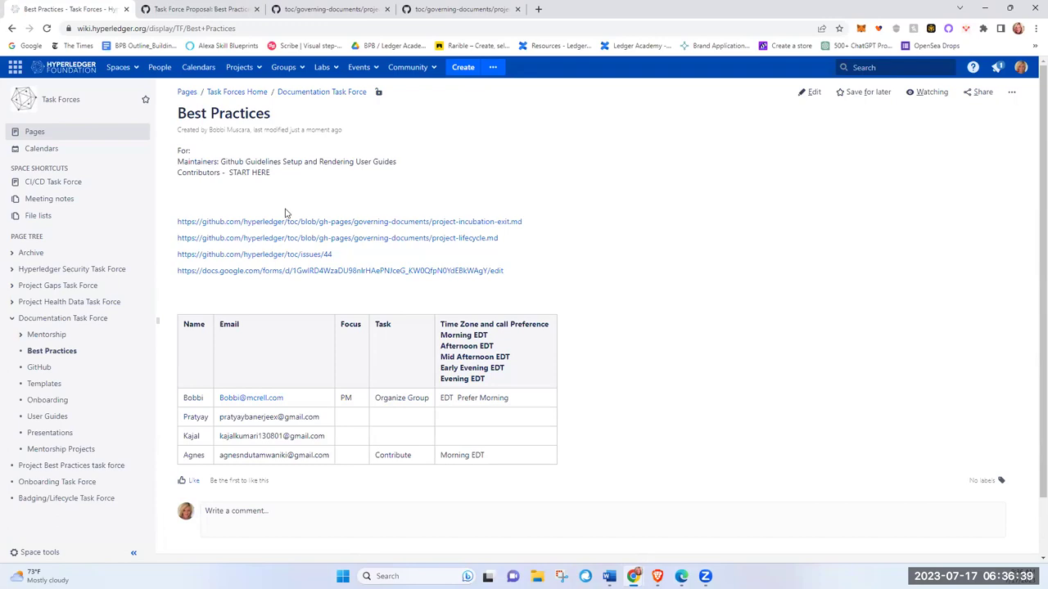
Step: Navigate the page tree through GitHub and Templates to the User Guides page
{"action": "left_click", "coordinate": [41, 370]}
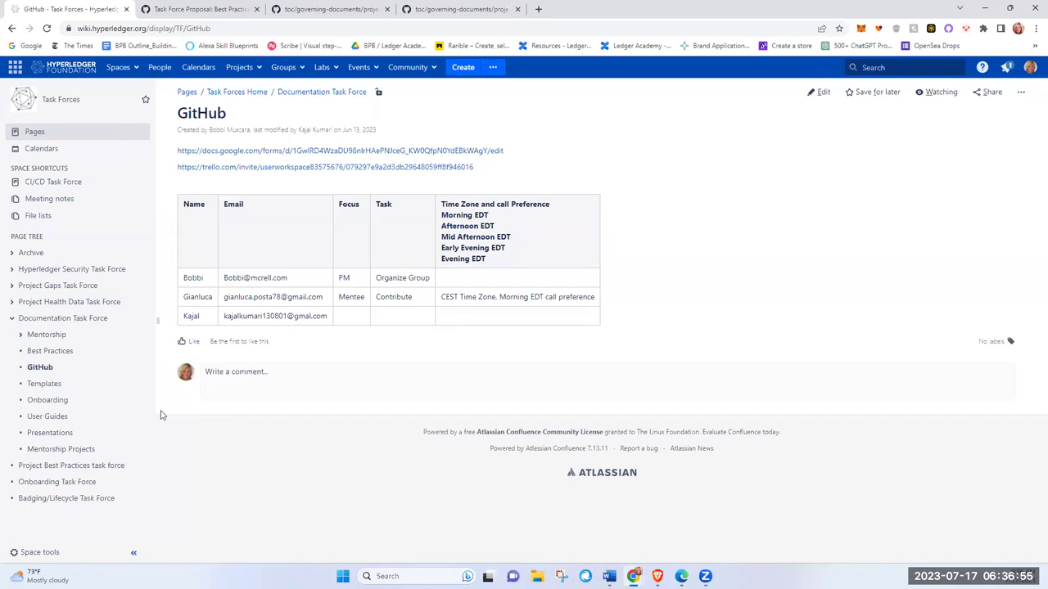
{"action": "left_click", "coordinate": [41, 388]}
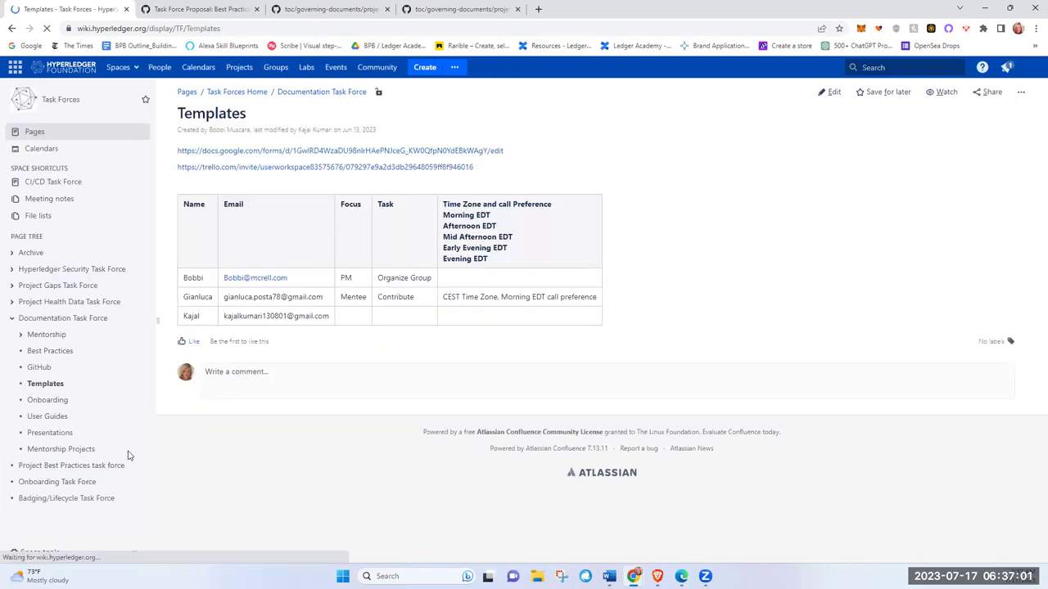
{"action": "left_click", "coordinate": [54, 417]}
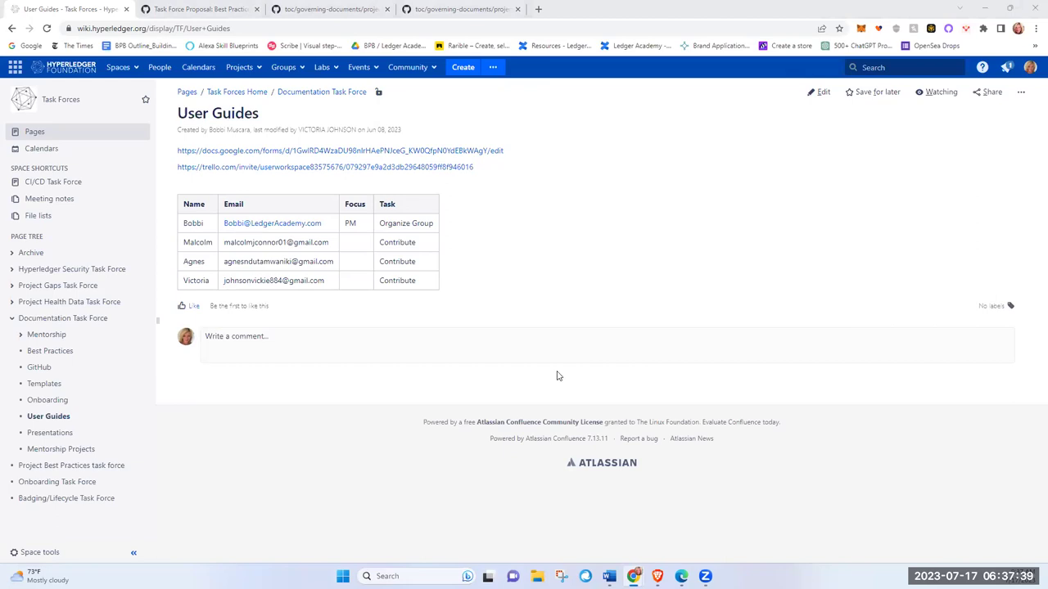
Step: In edit mode, add 'Idea 1 for User Guides:' below the member table, fixing the Gudes typo
{"action": "left_click", "coordinate": [823, 93]}
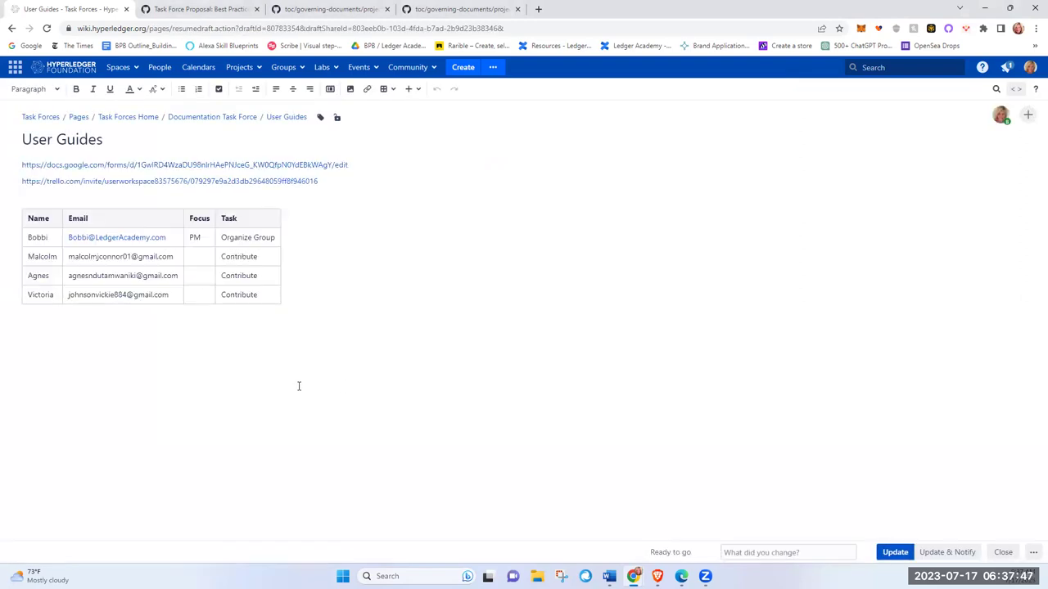
{"action": "left_click", "coordinate": [74, 343]}
{"action": "key", "text": "Return"}
{"action": "type", "text": "Idea 1 f"}
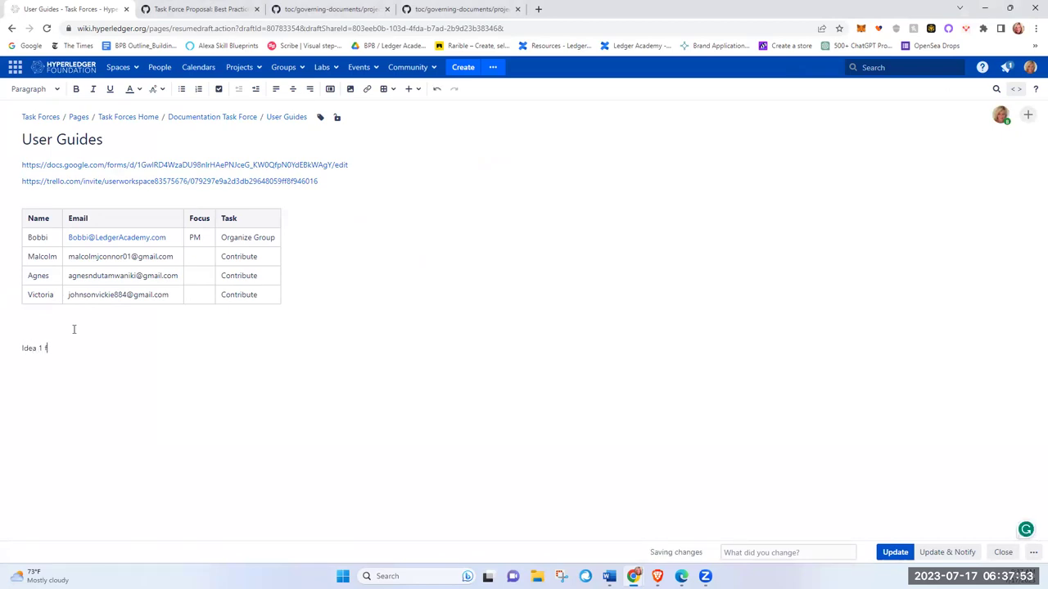
{"action": "type", "text": "or User Guides:"}
{"action": "key", "text": "Return"}
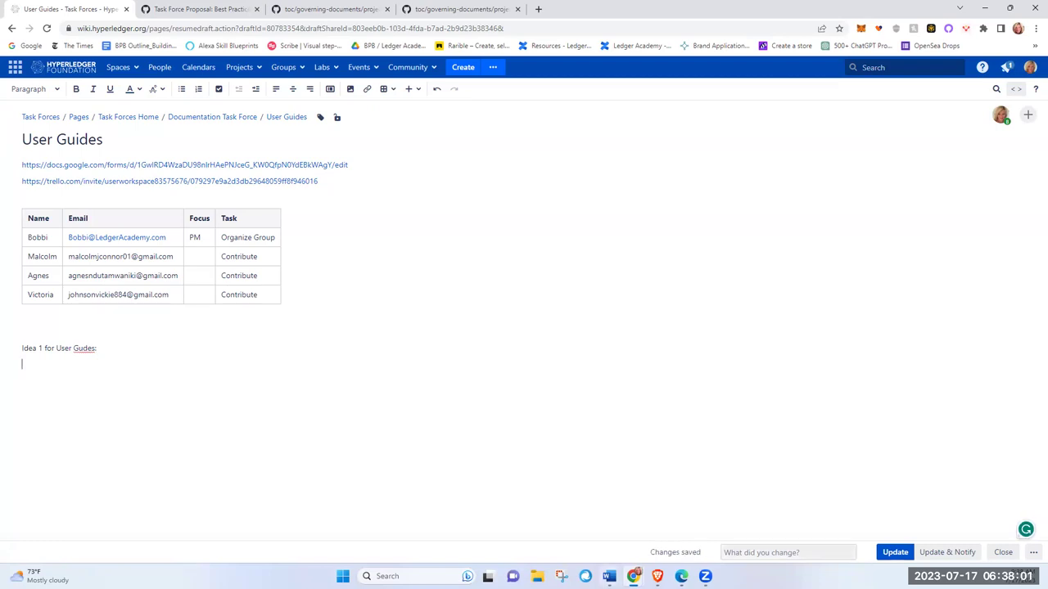
{"action": "right_click", "coordinate": [85, 349]}
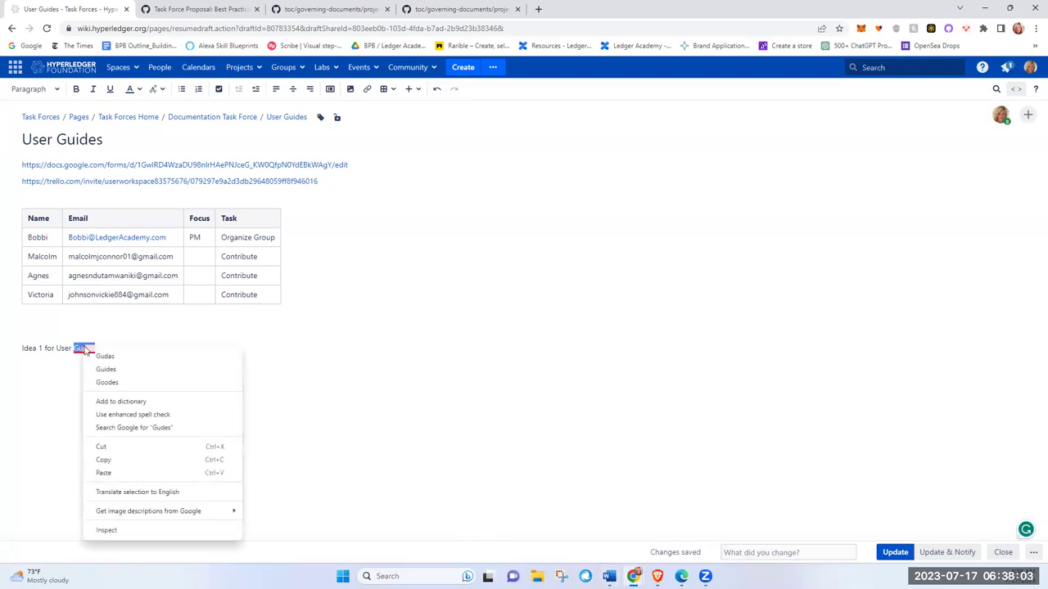
{"action": "left_click", "coordinate": [105, 369]}
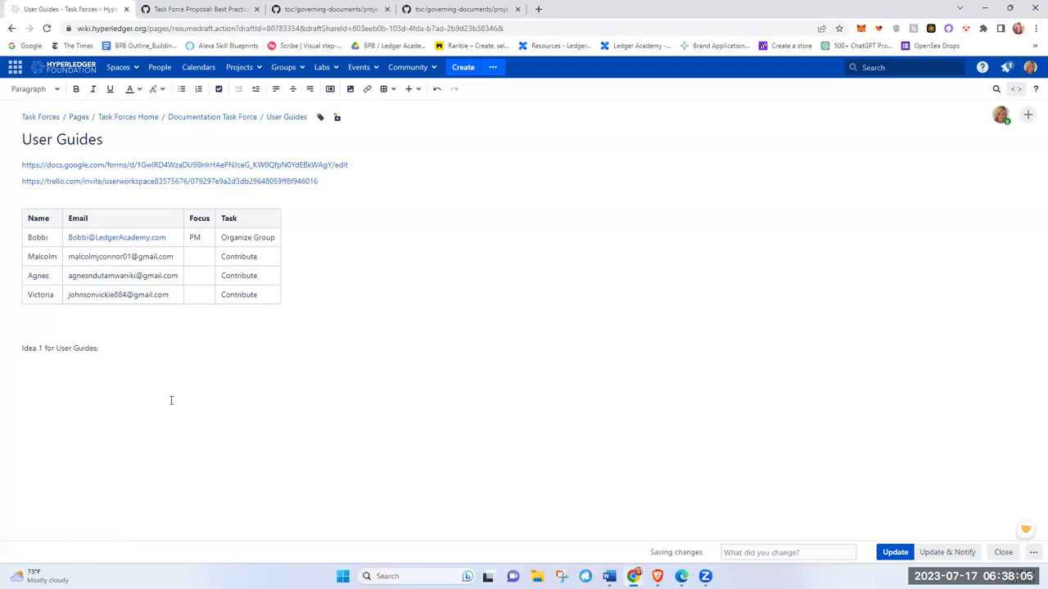
{"action": "key", "text": "Return"}
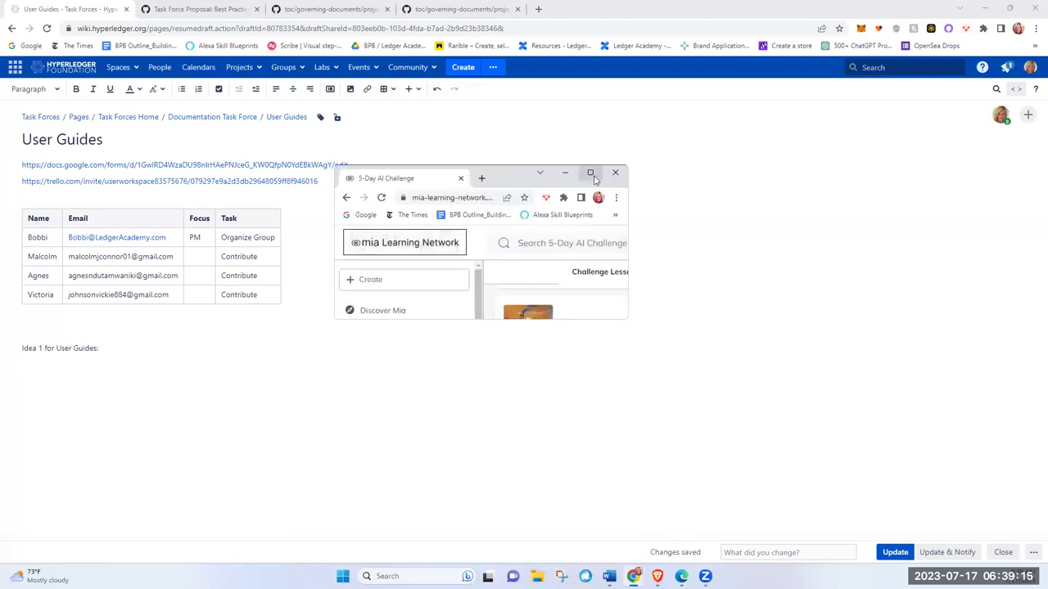
{"action": "mouse_move", "coordinate": [594, 177]}
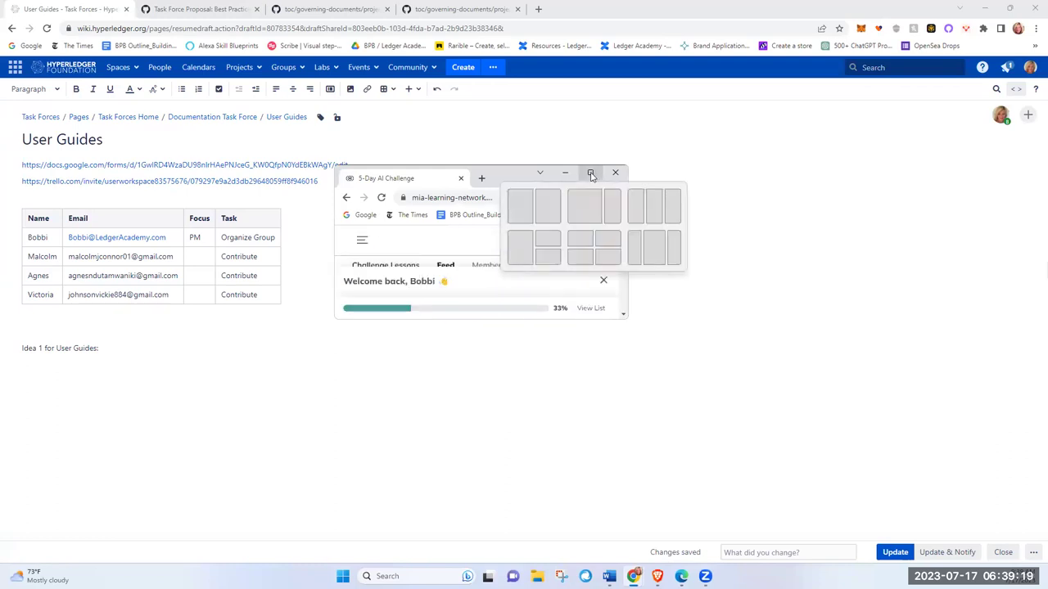
{"action": "left_click", "coordinate": [590, 174]}
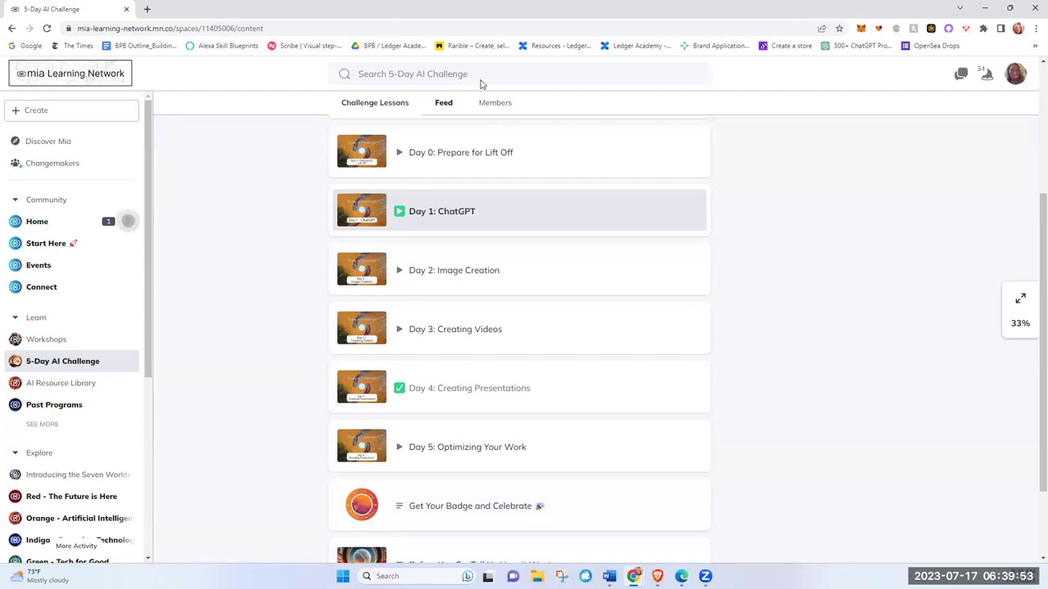
{"action": "key", "text": "alt+Tab"}
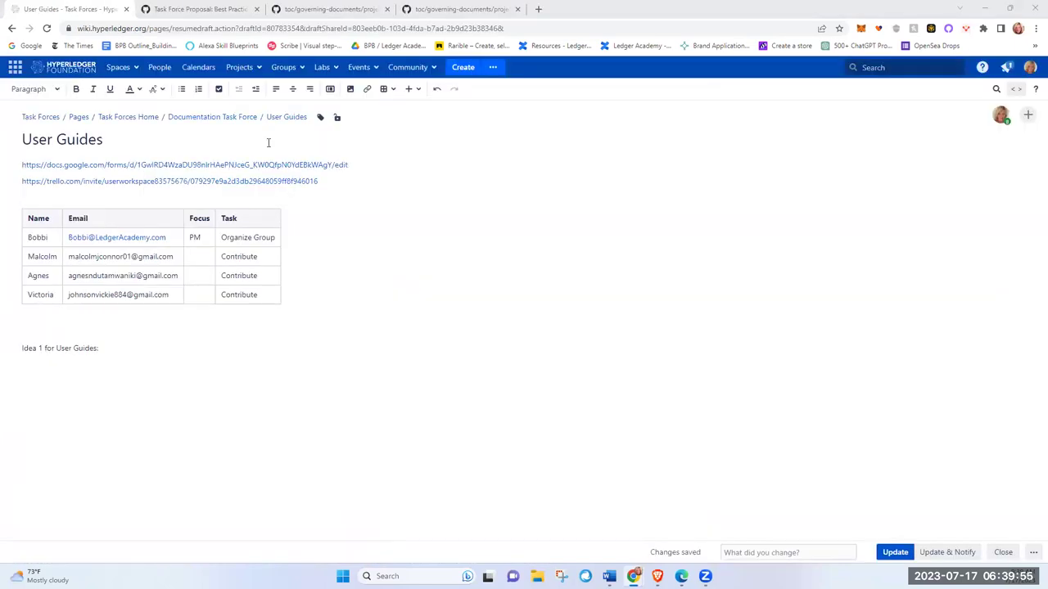
Step: Type the numbered items '1. Put outline in Chat GPT' and '2. Put Results' under Idea 1
{"action": "left_click", "coordinate": [43, 377]}
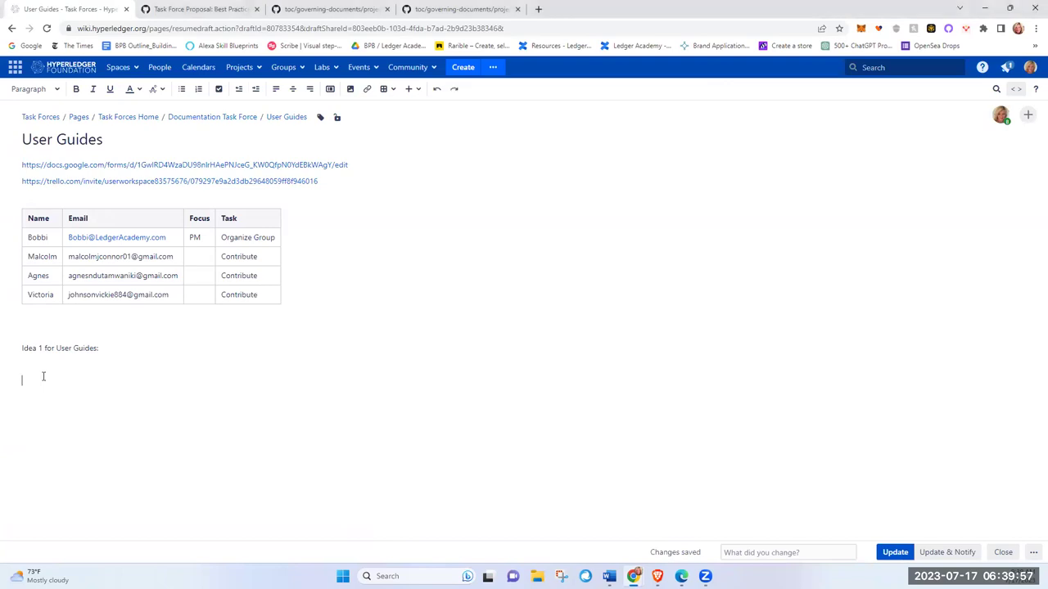
{"action": "type", "text": "!"}
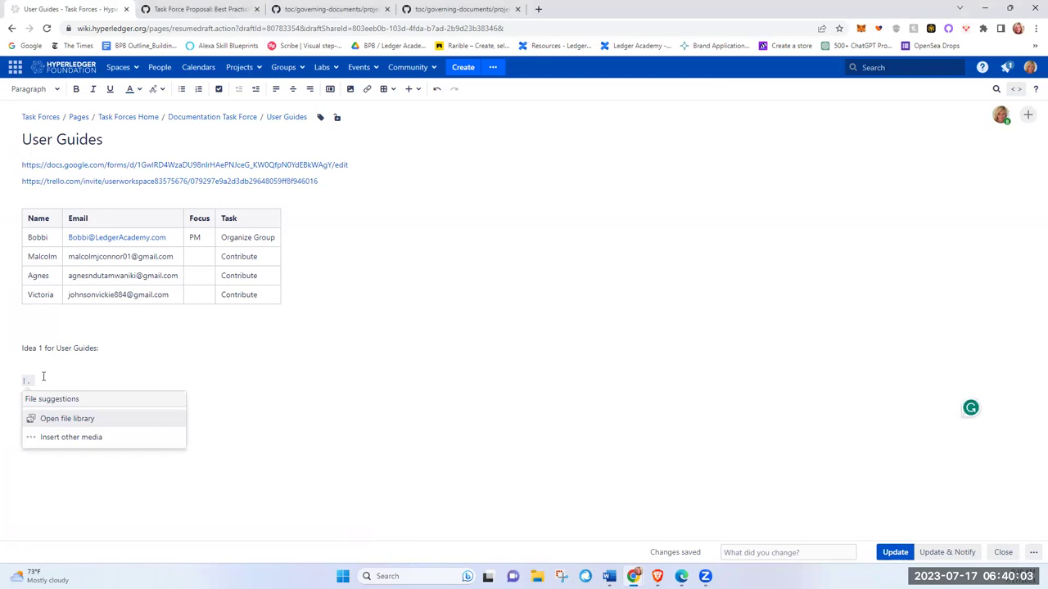
{"action": "key", "text": "BackSpace"}
{"action": "type", "text": "1."}
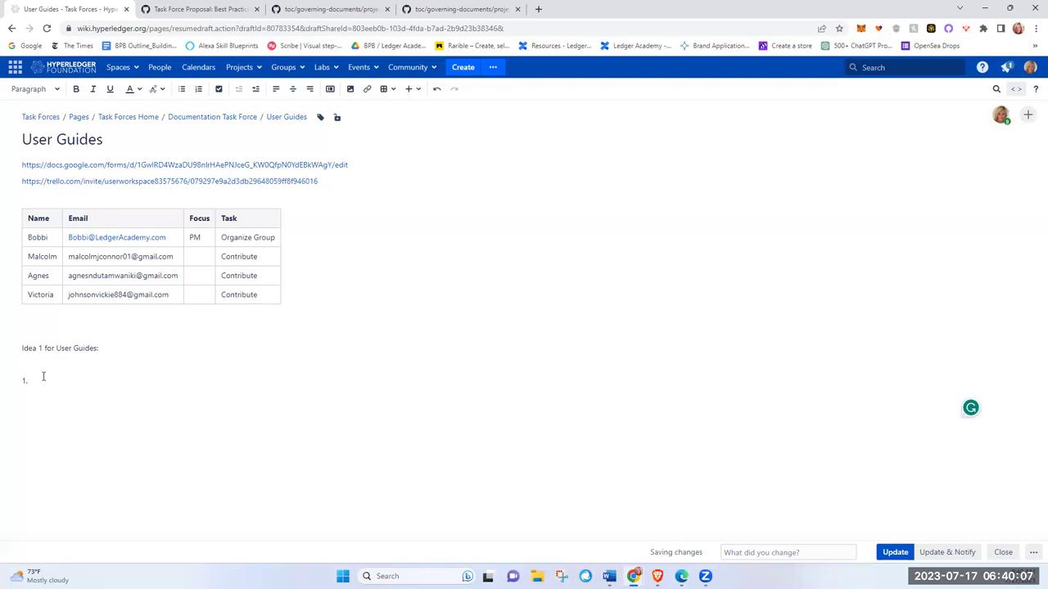
{"action": "type", "text": " Put ou"}
{"action": "left_click_drag", "start_coordinate": [82, 362], "coordinate": [69, 381]}
{"action": "left_click", "coordinate": [69, 381]}
{"action": "type", "text": "tline"}
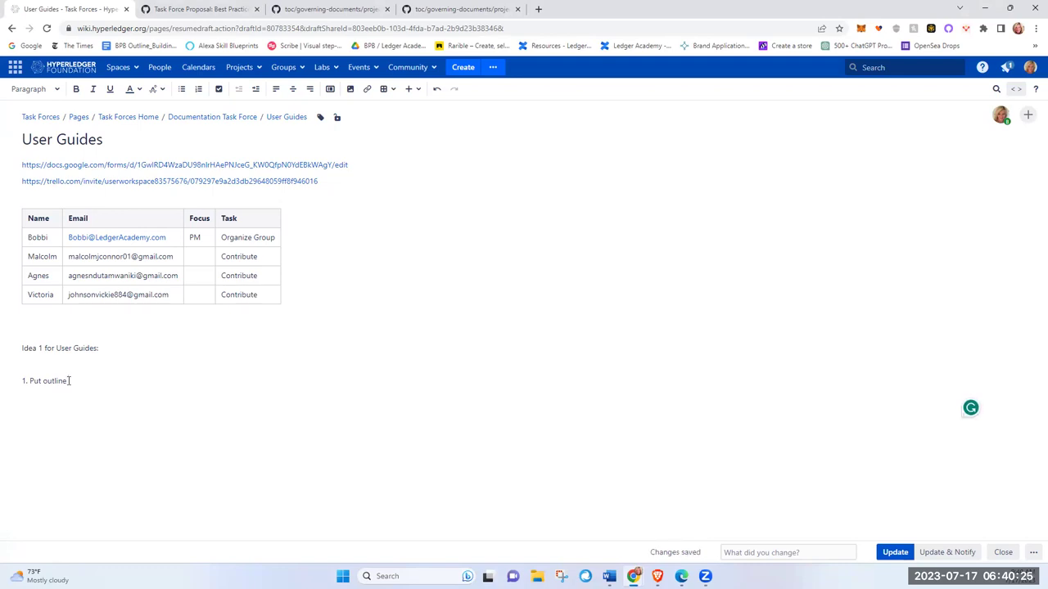
{"action": "type", "text": "in Chat GPT"}
{"action": "key", "text": "Return"}
{"action": "type", "text": "2. Put Res"}
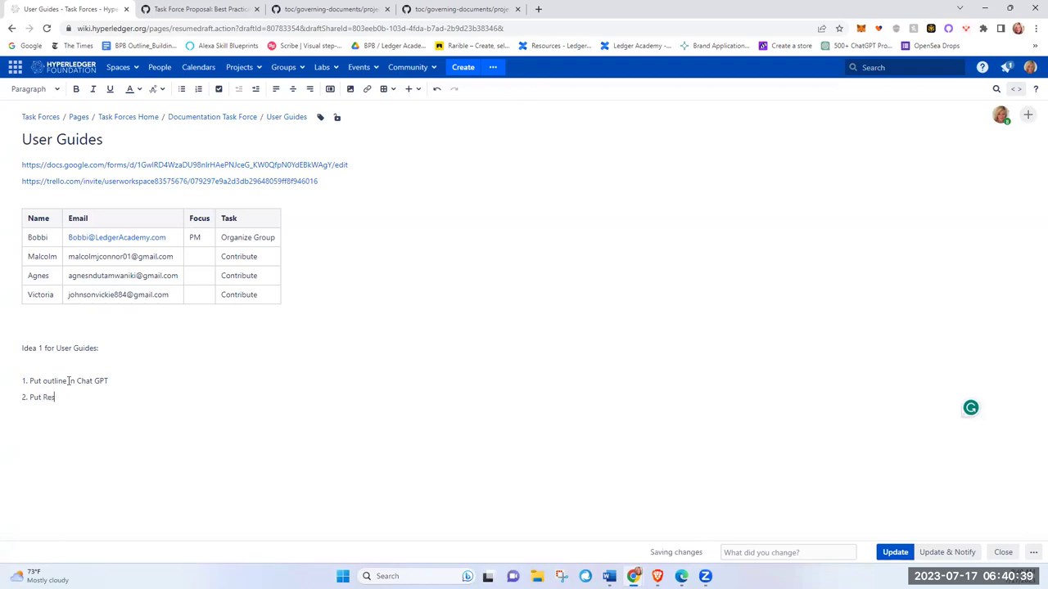
{"action": "type", "text": "ults"}
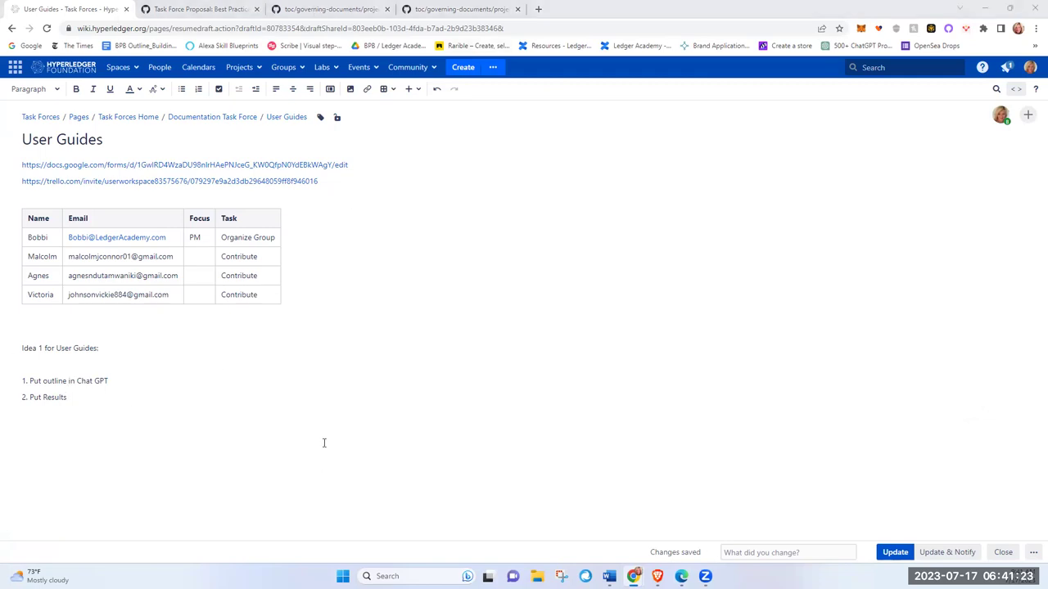
Step: Insert 'Example: Instuctions for a maintainer to set up a github repo for a lab' below item 1
{"action": "left_click", "coordinate": [129, 398]}
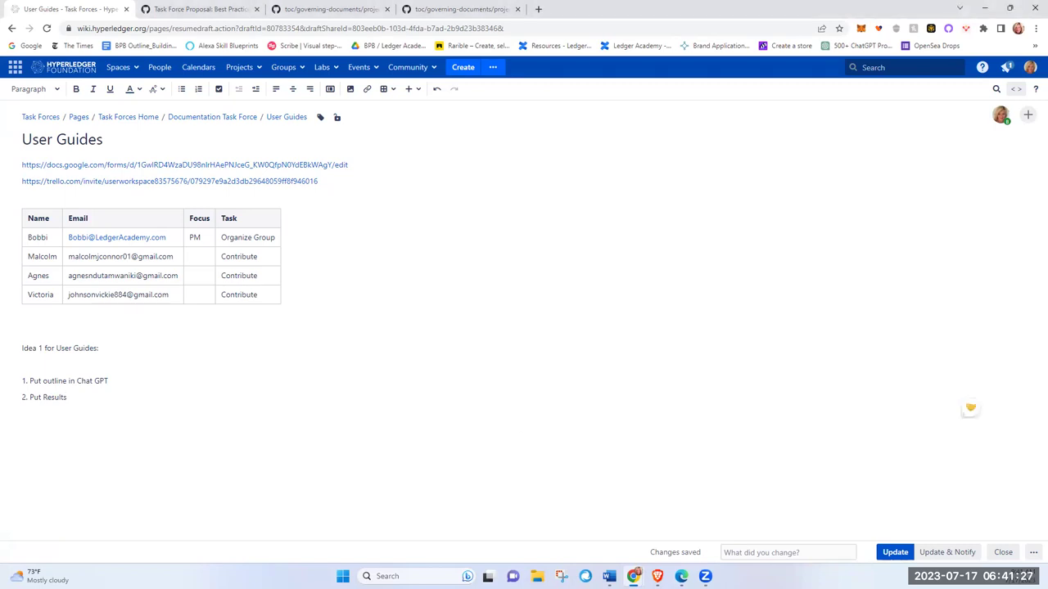
{"action": "left_click", "coordinate": [149, 384]}
{"action": "key", "text": "Return"}
{"action": "type", "text": "Example"}
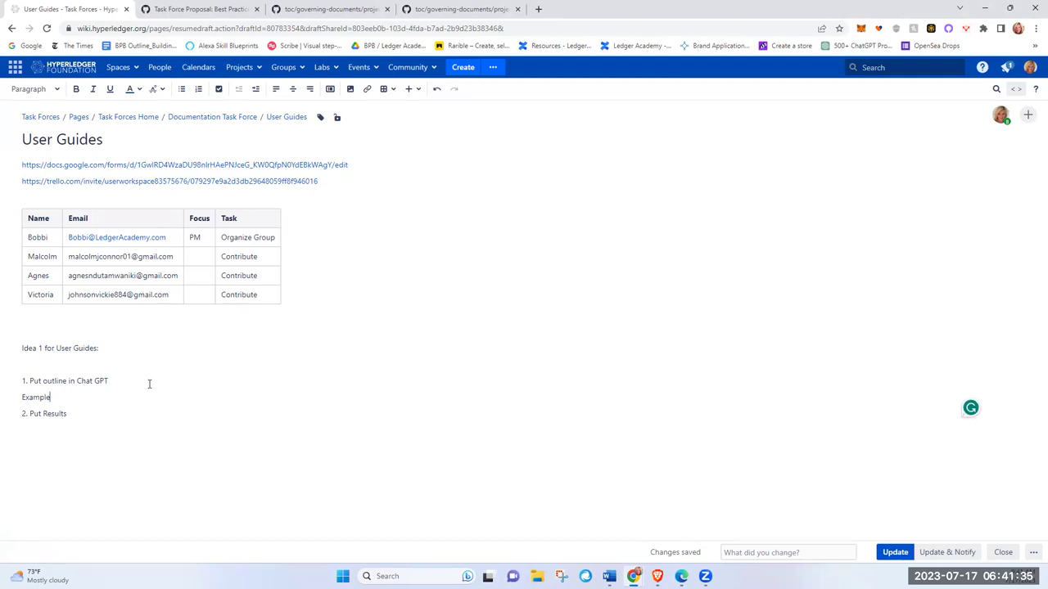
{"action": "type", "text": ": Instuctions for a maintainer to set up a"}
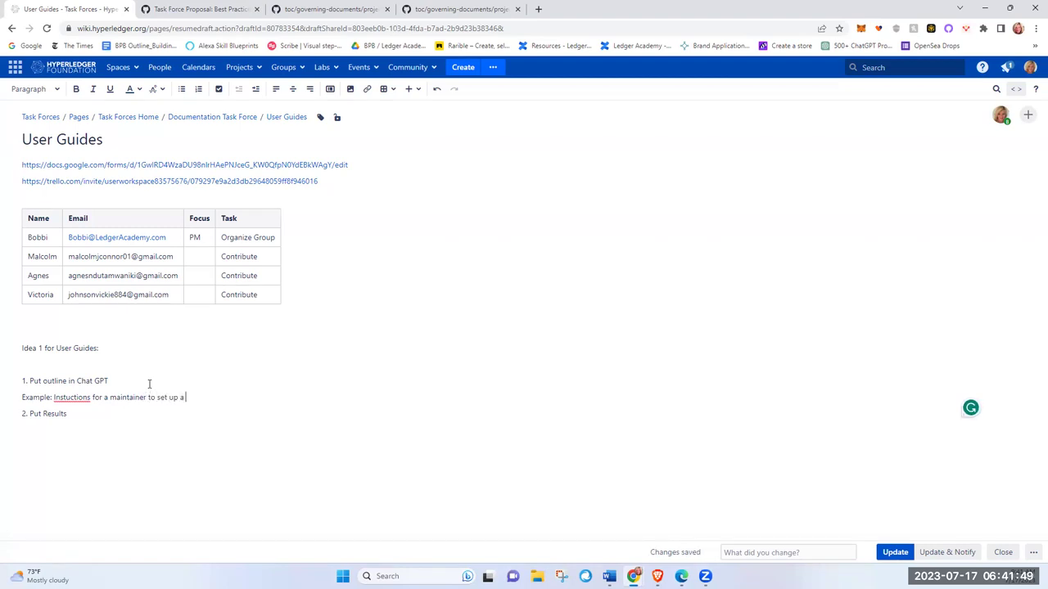
{"action": "type", "text": " github repo "}
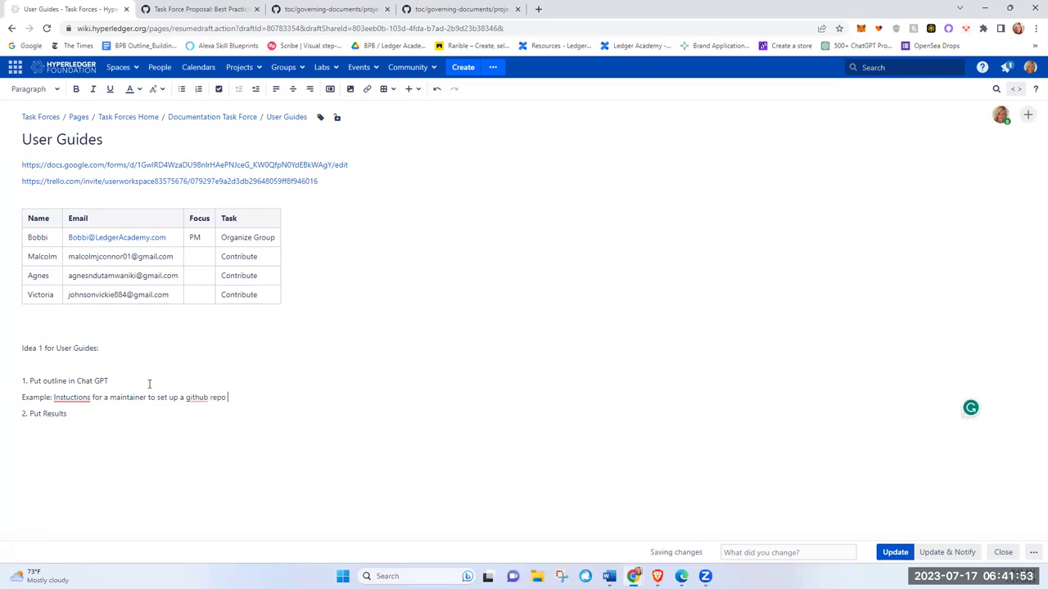
{"action": "type", "text": "for a lab"}
Step: Correct the misspelling 'Instuctions' to 'Instructions' in the example line
{"action": "left_click", "coordinate": [83, 398]}
{"action": "right_click", "coordinate": [82, 401]}
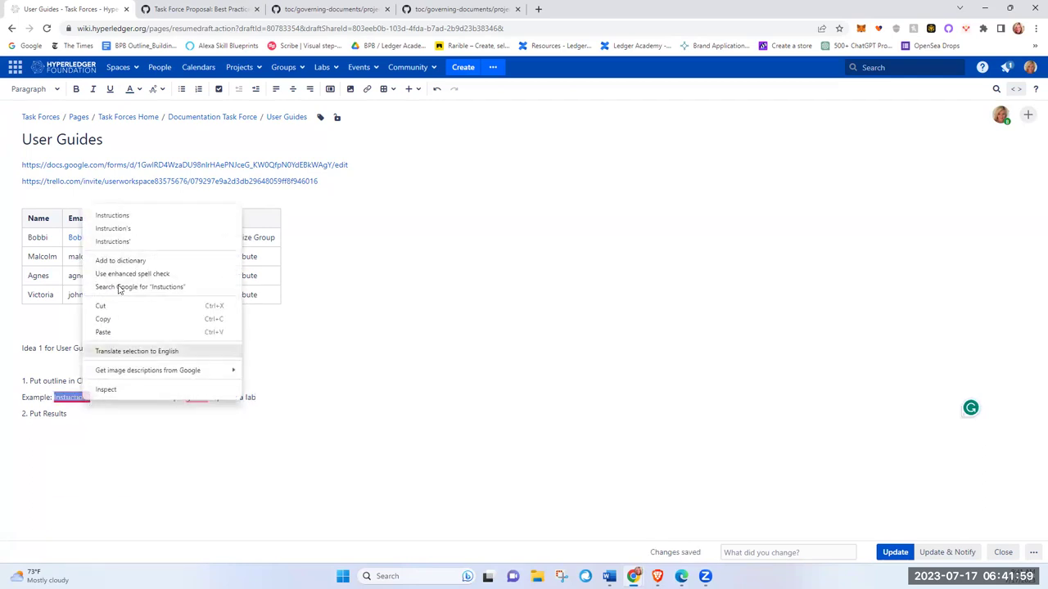
{"action": "left_click", "coordinate": [131, 216]}
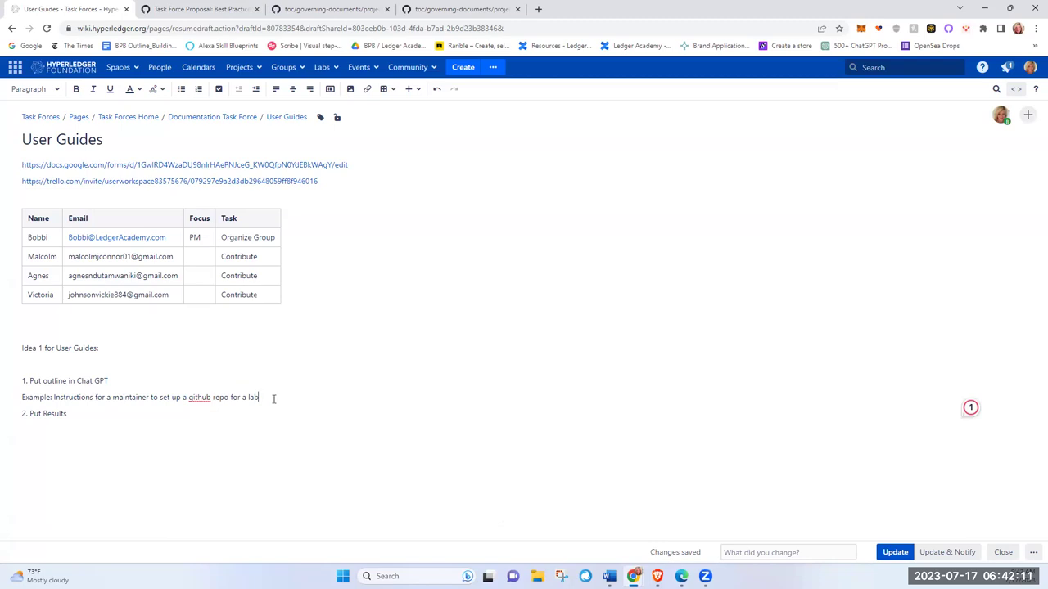
Step: Copy the sentence 'Instructions for a maintainer to set up a github repo for a lab'
{"action": "triple_click", "coordinate": [223, 412]}
{"action": "left_click_drag", "start_coordinate": [259, 398], "coordinate": [53, 399]}
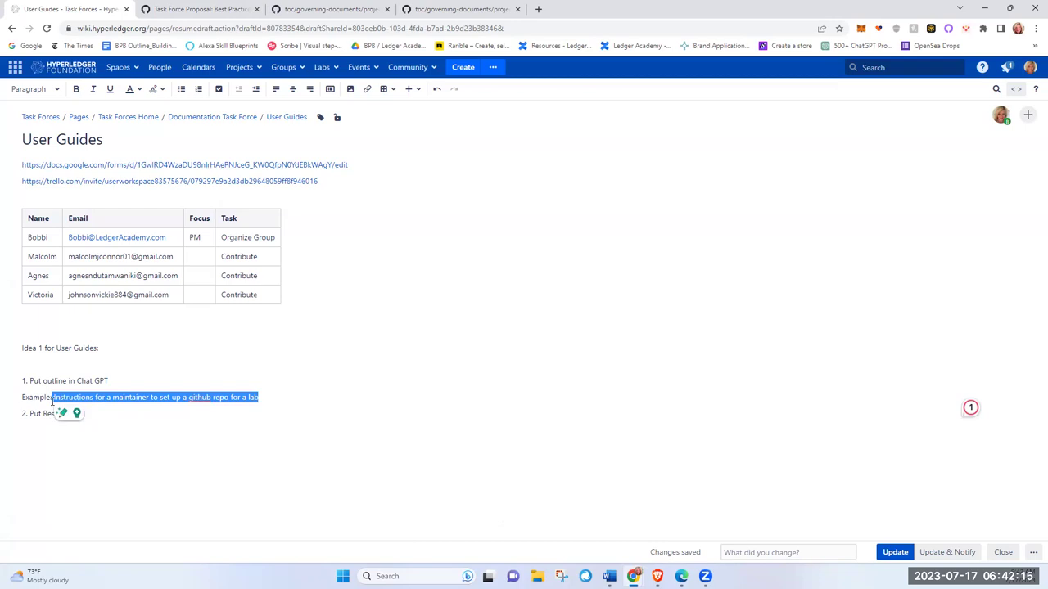
{"action": "right_click", "coordinate": [70, 399]}
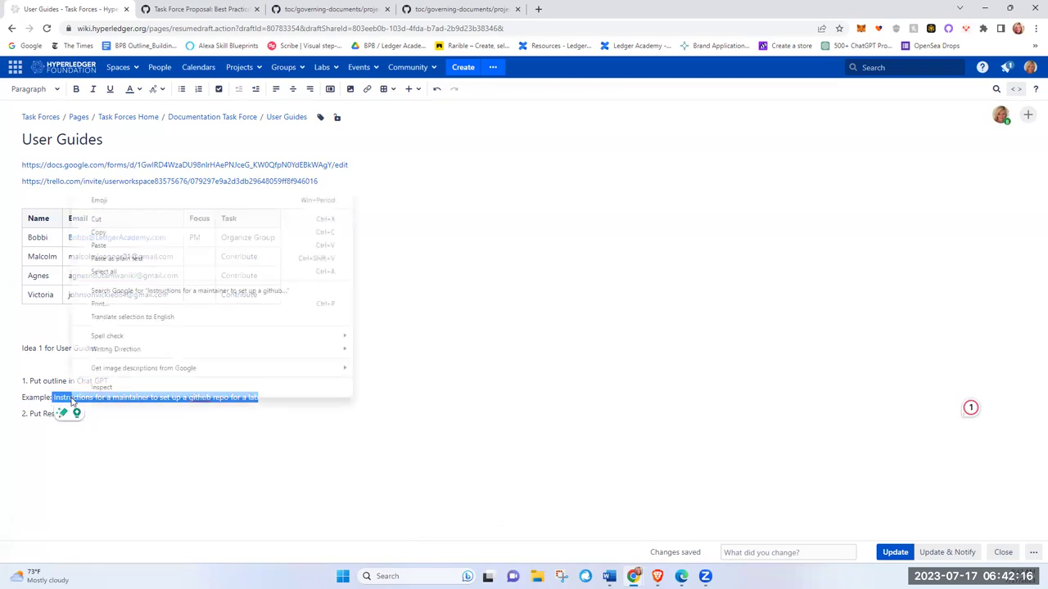
{"action": "left_click", "coordinate": [95, 233]}
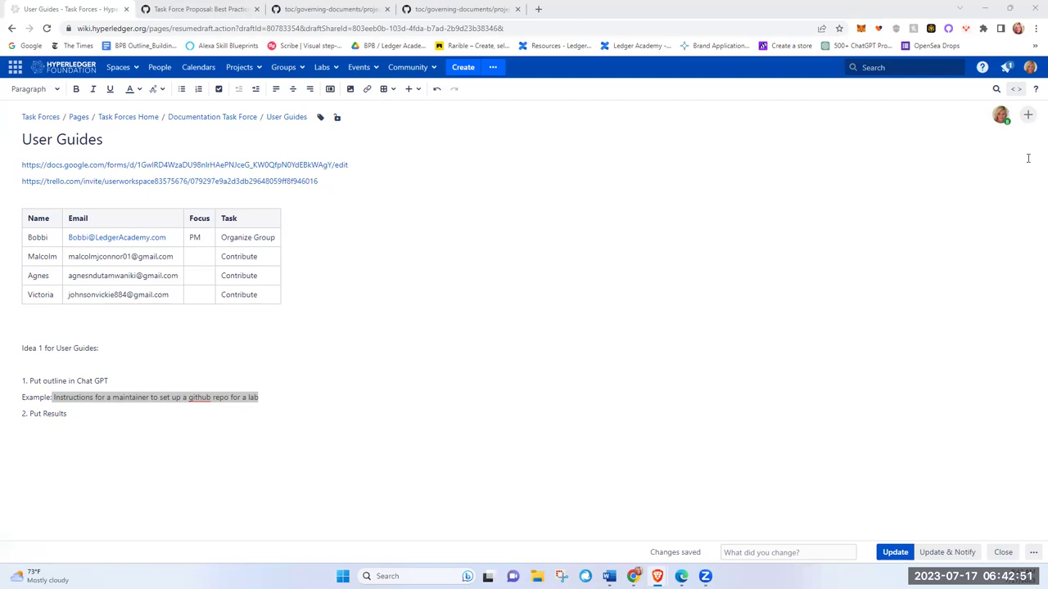
Step: Paste the maintainer GitHub-repo prompt into maximized ChatGPT, send it, and select the reply
{"action": "key", "text": "alt+Tab"}
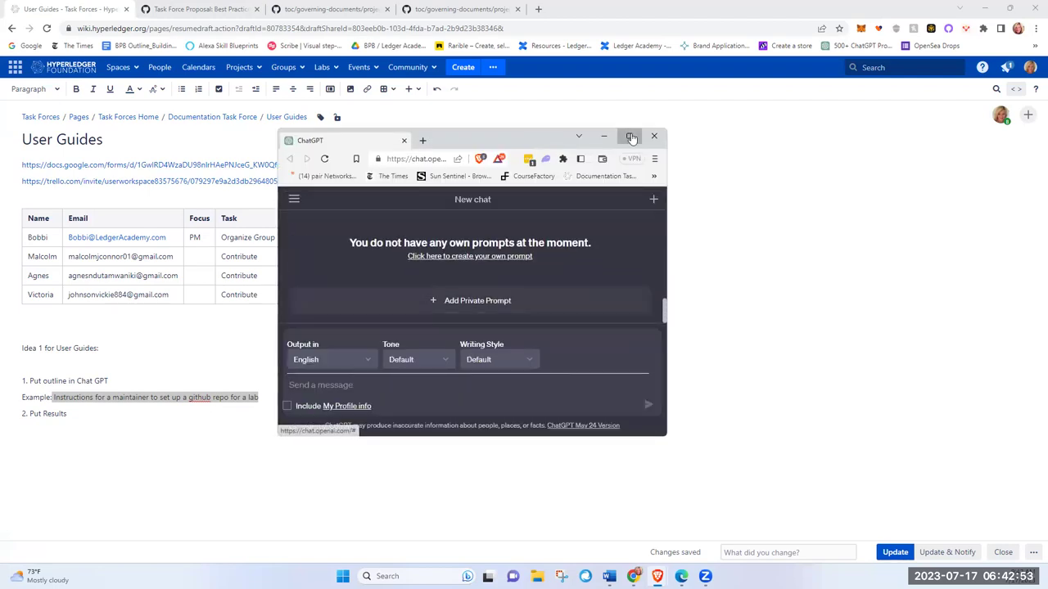
{"action": "left_click", "coordinate": [630, 137]}
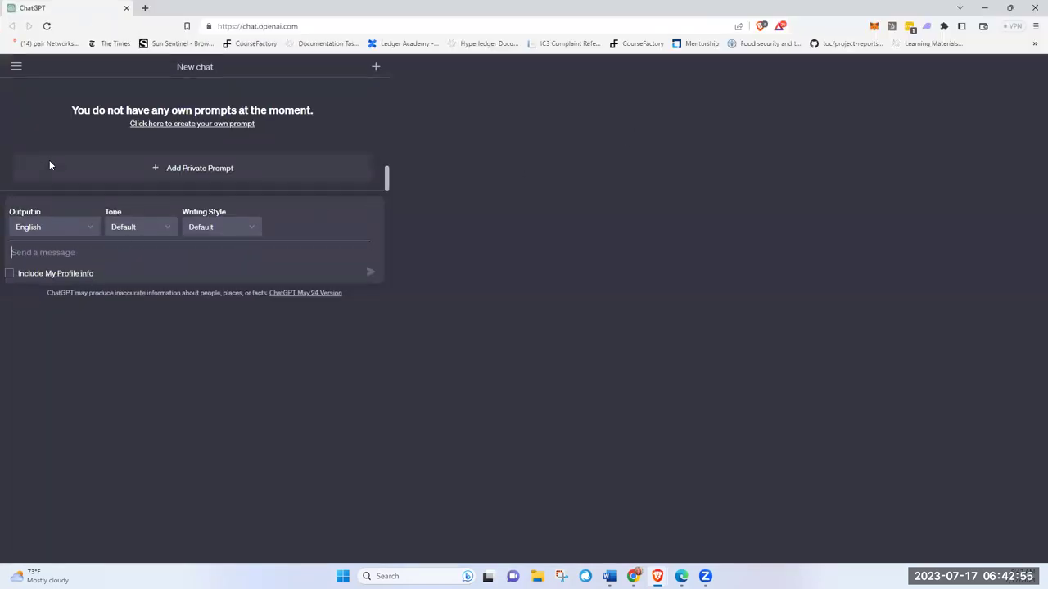
{"action": "right_click", "coordinate": [16, 249]}
{"action": "left_click", "coordinate": [426, 506]}
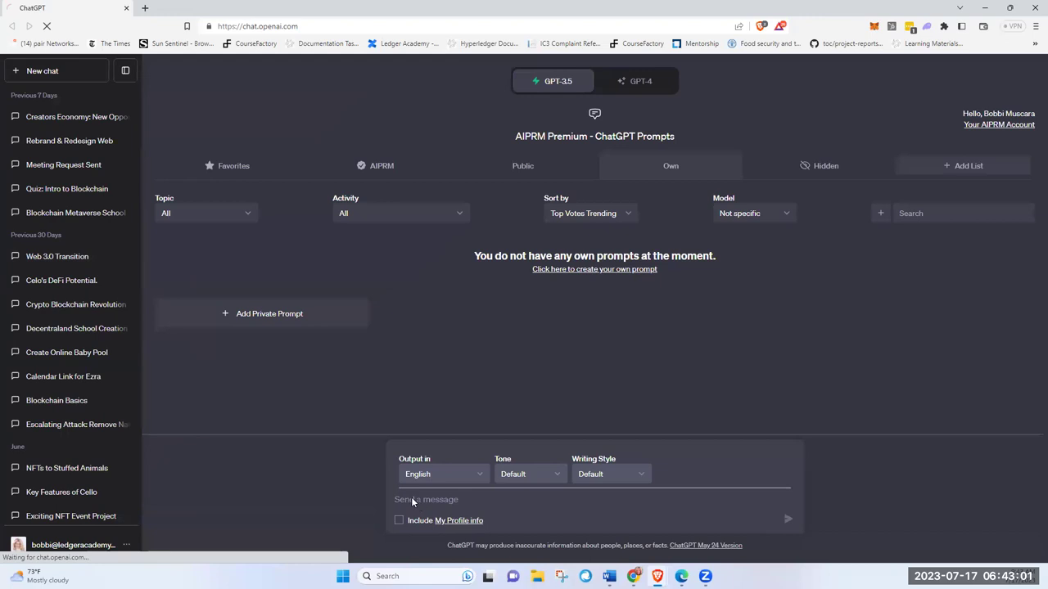
{"action": "right_click", "coordinate": [410, 497]}
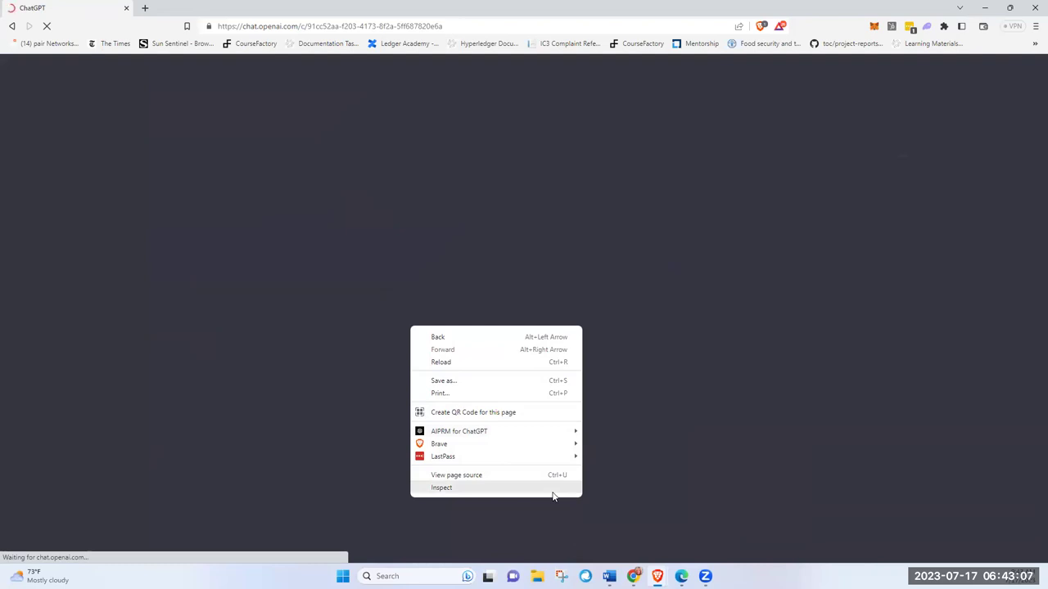
{"action": "left_click", "coordinate": [756, 326]}
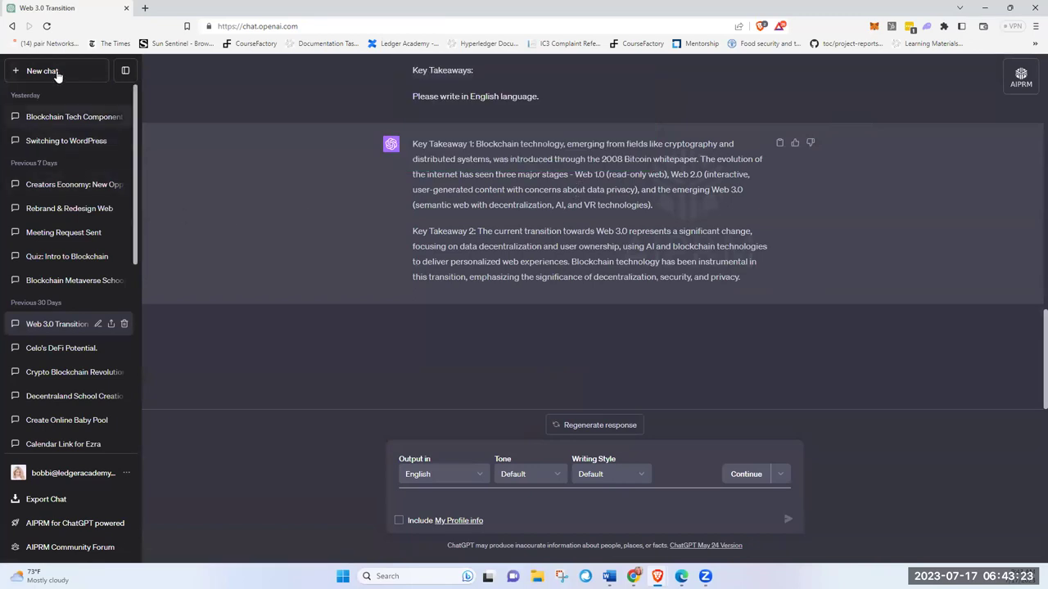
{"action": "right_click", "coordinate": [422, 500]}
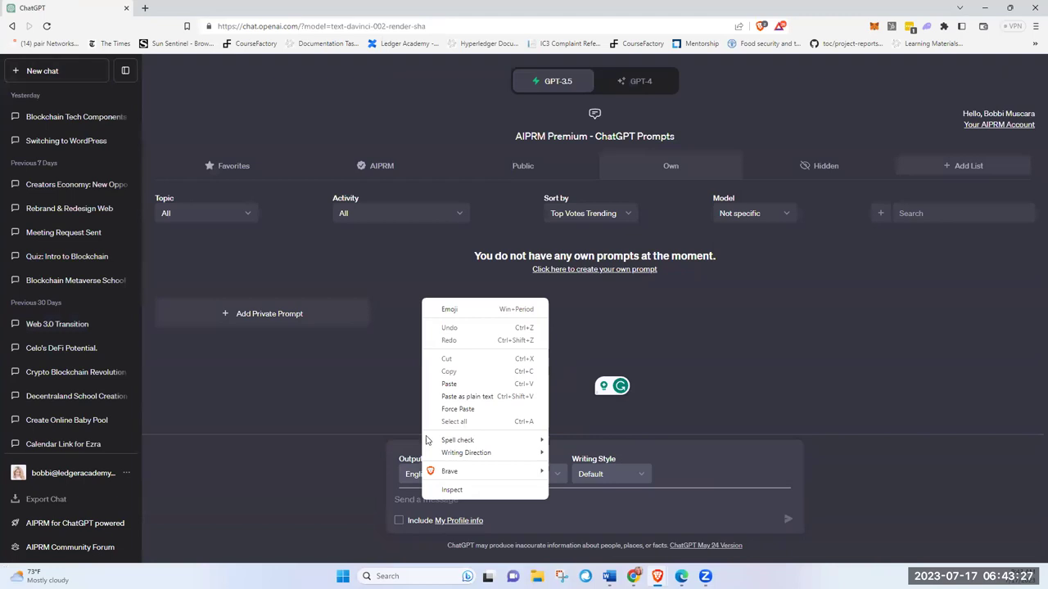
{"action": "left_click", "coordinate": [448, 384]}
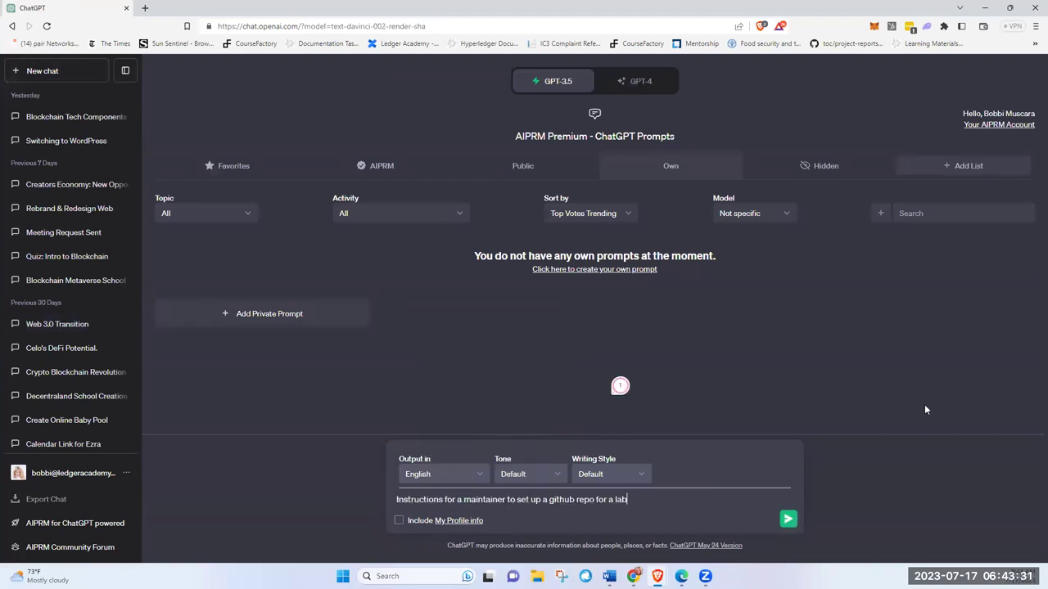
{"action": "key", "text": "Return"}
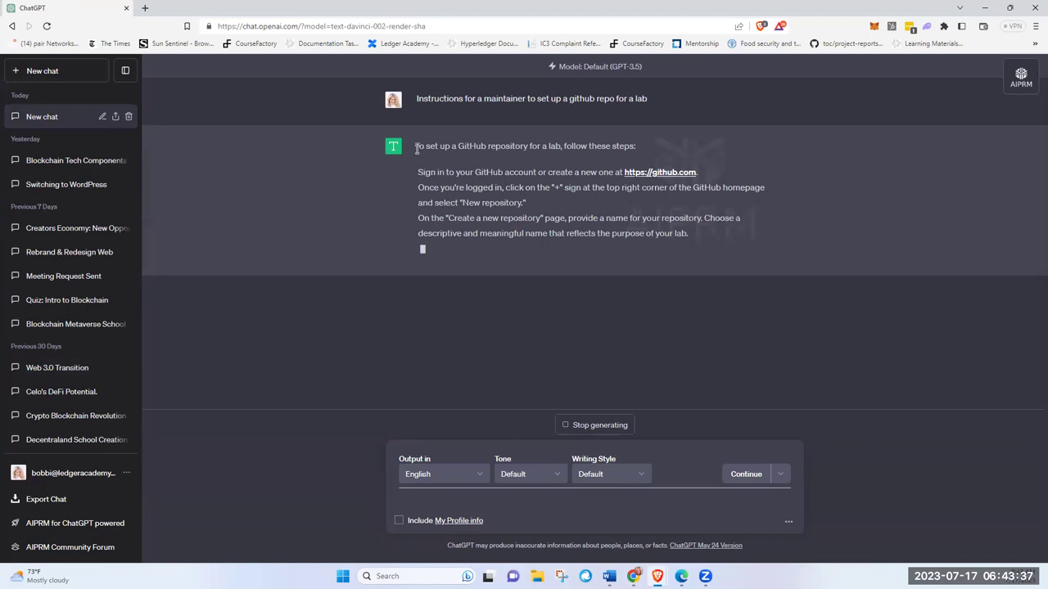
{"action": "left_click_drag", "start_coordinate": [416, 148], "coordinate": [781, 287]}
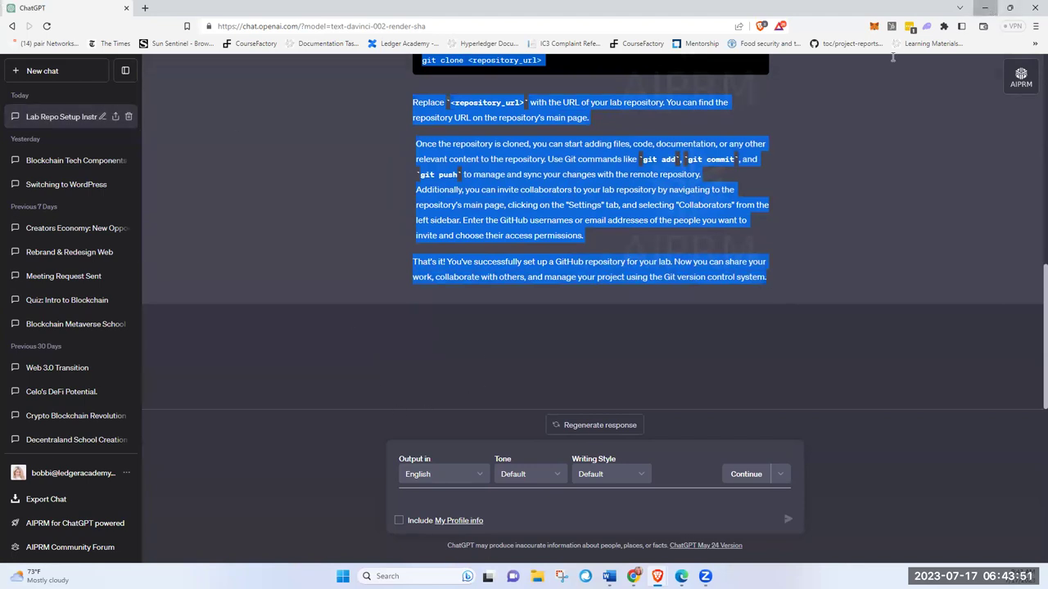
Step: End the example line with a colon and paste ChatGPT's repo-setup steps beneath it
{"action": "left_click", "coordinate": [989, 10]}
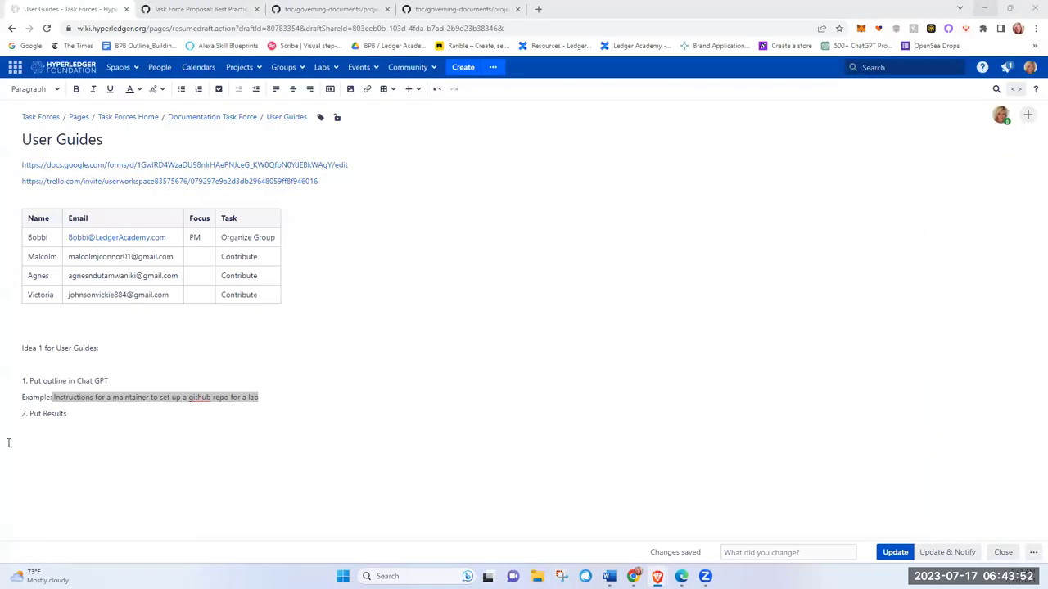
{"action": "left_click", "coordinate": [291, 401]}
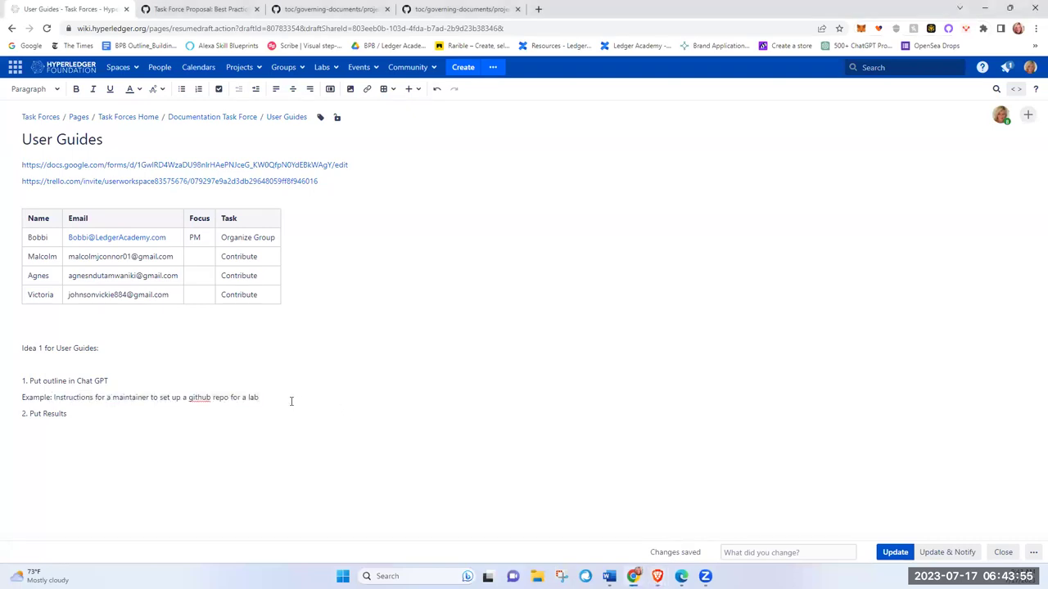
{"action": "type", "text": ":"}
{"action": "key", "text": "Return"}
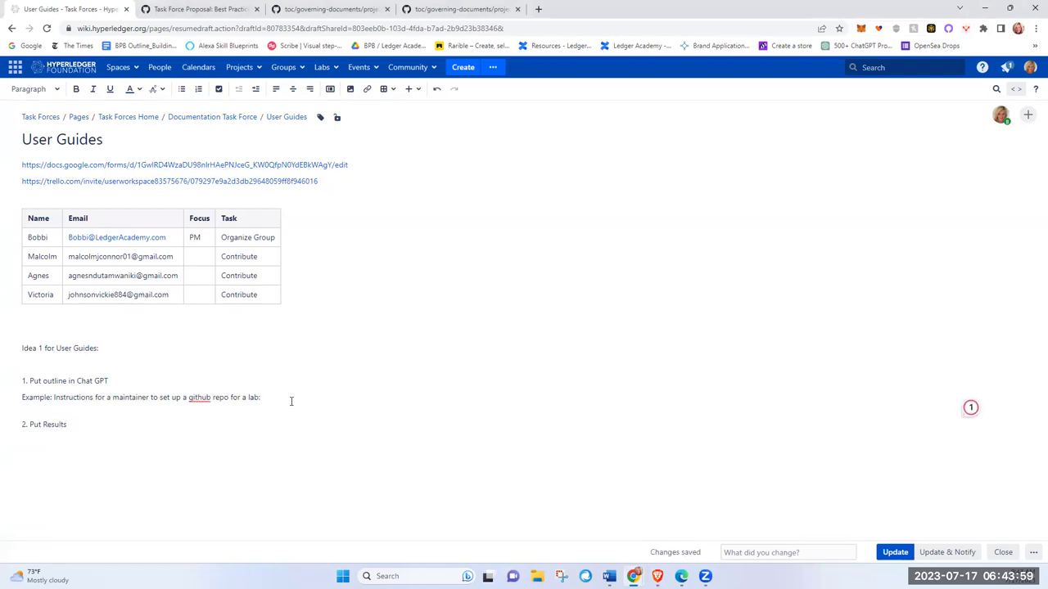
{"action": "key", "text": "ctrl+v"}
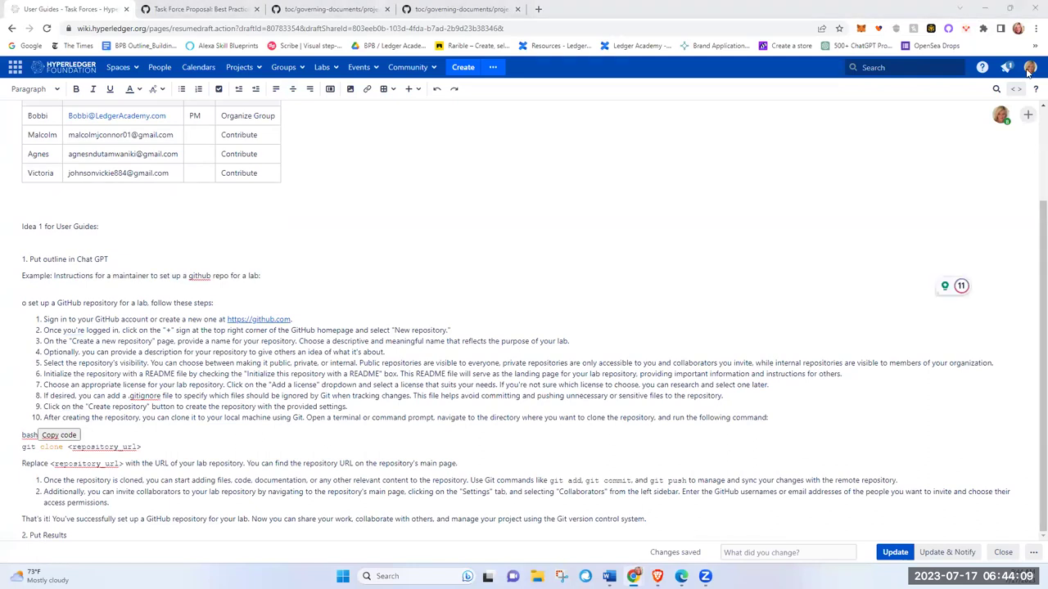
{"action": "double_click", "coordinate": [679, 125]}
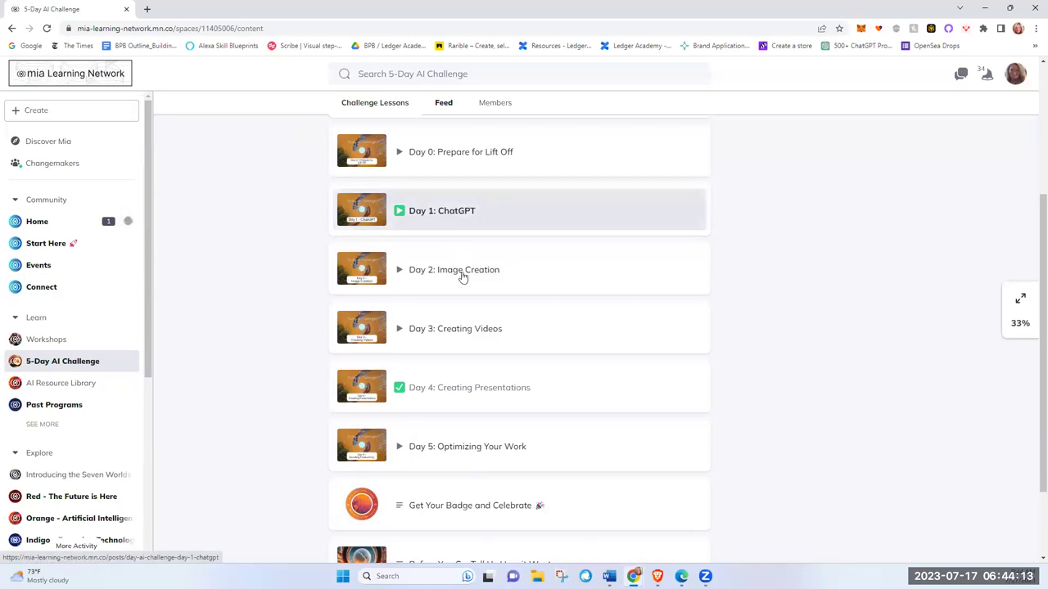
Step: Open the Day 2: Image Creation lesson and scroll to its 'Create 3 different styles of images' task
{"action": "left_click", "coordinate": [460, 273]}
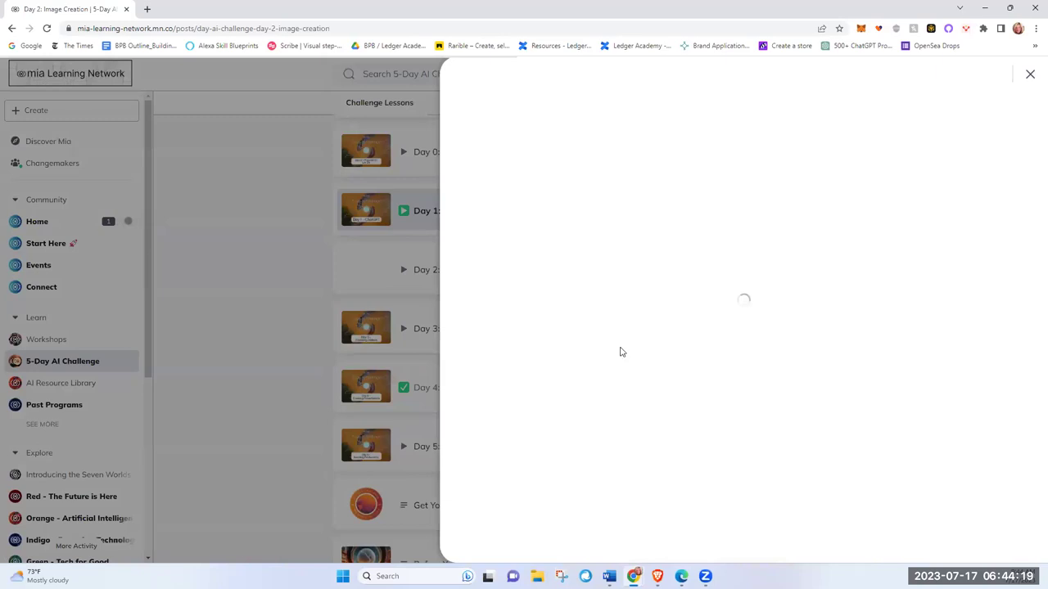
{"action": "scroll", "coordinate": [787, 429], "scroll_direction": "down", "scroll_amount": 1}
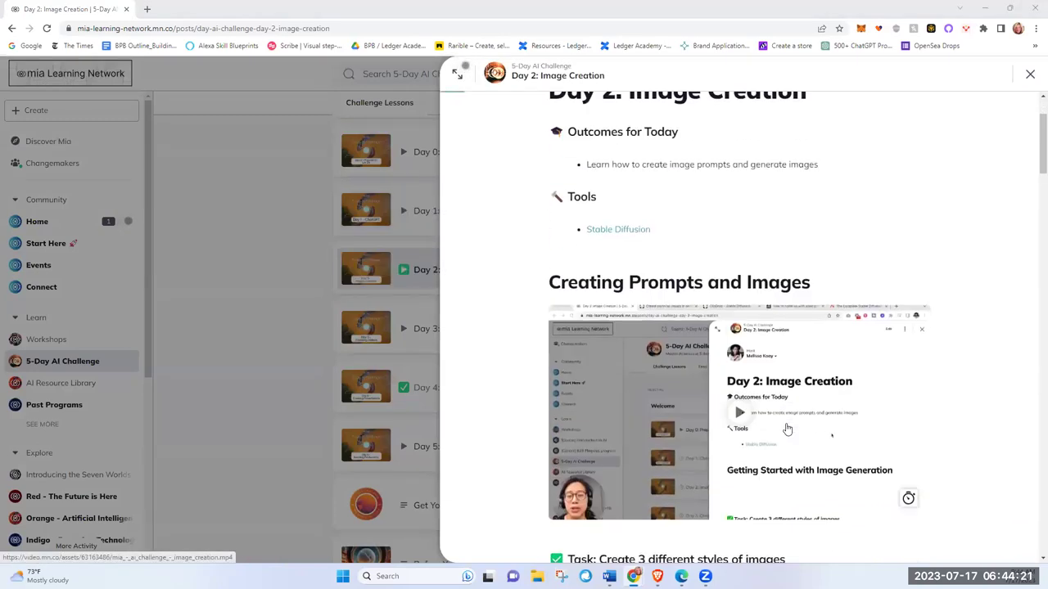
{"action": "scroll", "coordinate": [786, 429], "scroll_direction": "down", "scroll_amount": 1}
{"action": "scroll", "coordinate": [787, 429], "scroll_direction": "down", "scroll_amount": 2}
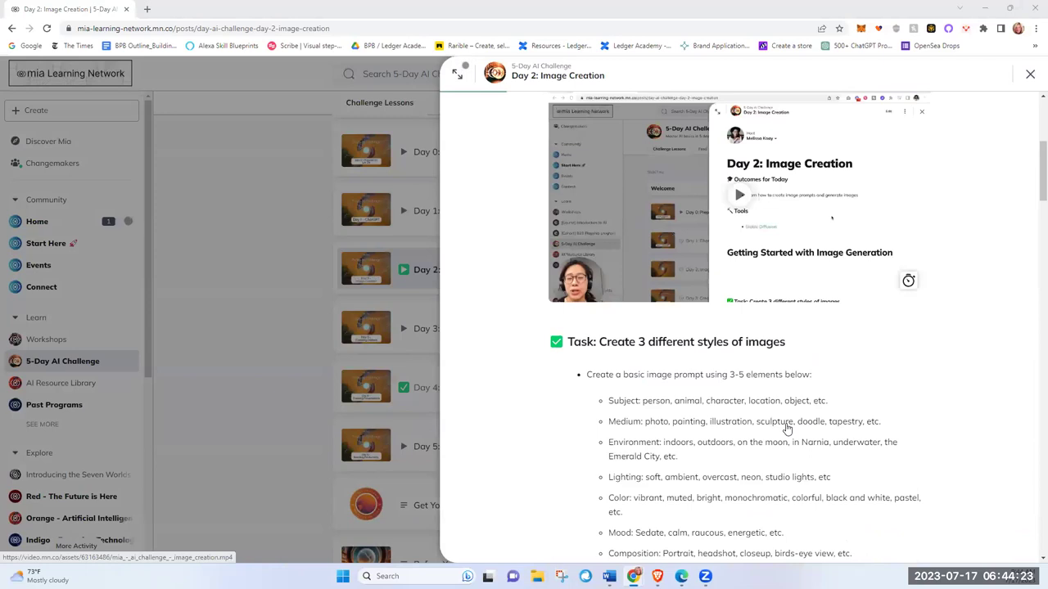
{"action": "scroll", "coordinate": [807, 463], "scroll_direction": "down", "scroll_amount": 1}
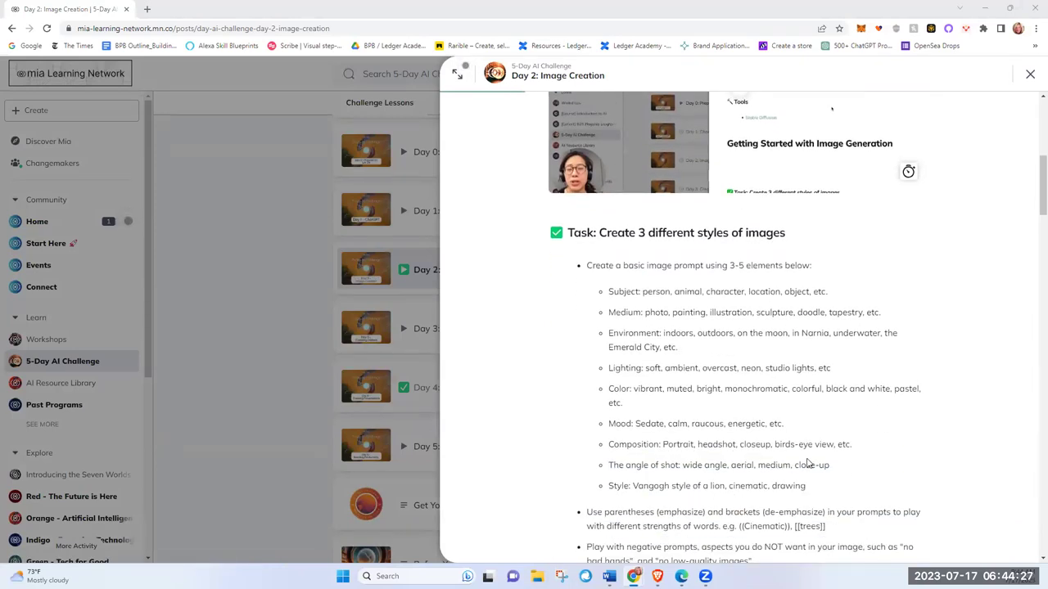
{"action": "scroll", "coordinate": [807, 463], "scroll_direction": "up", "scroll_amount": 1}
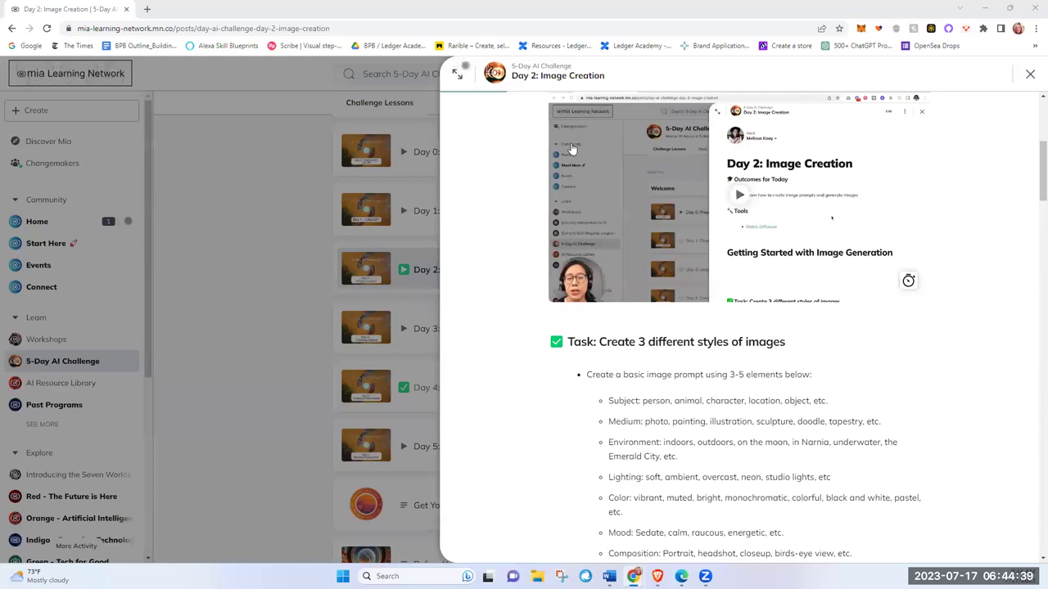
{"action": "key", "text": "ctrl+a"}
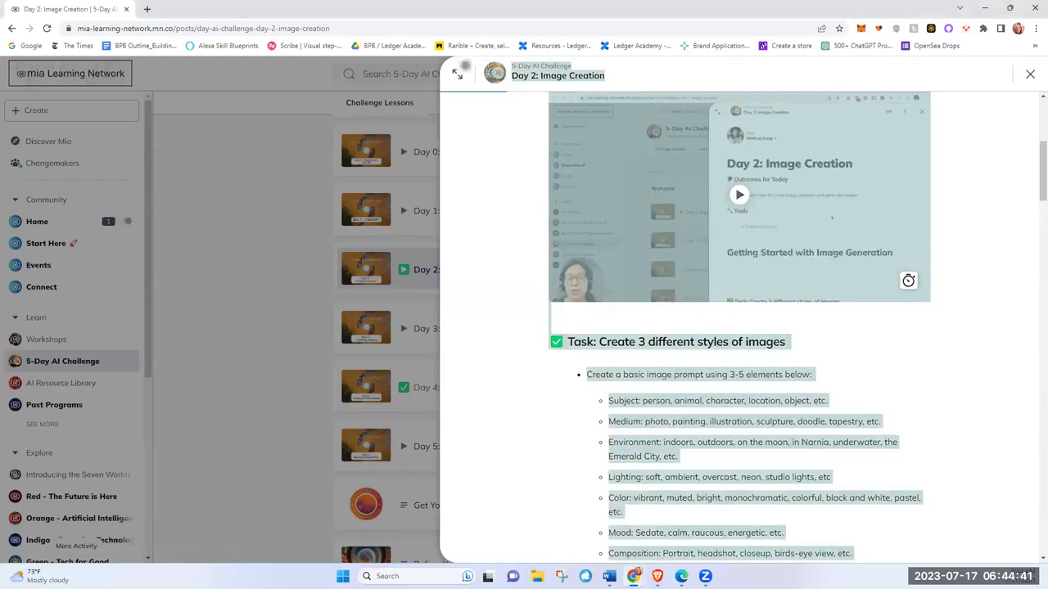
{"action": "left_click", "coordinate": [905, 338]}
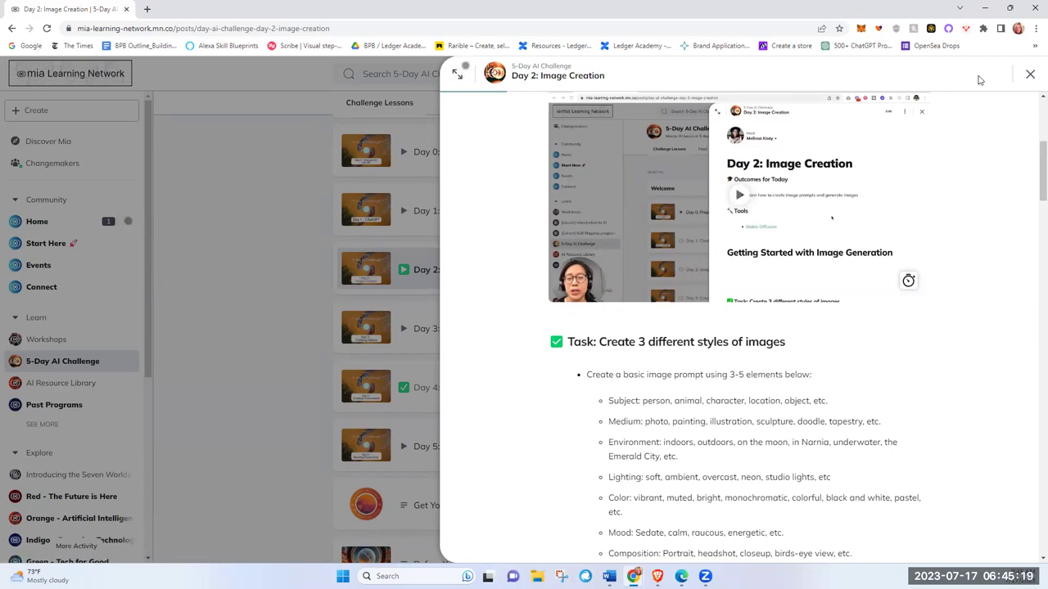
Step: Copy the nine prompt elements from the Day 1: ChatGPT lesson, then minimize the window
{"action": "left_click", "coordinate": [1030, 75]}
{"action": "left_click", "coordinate": [446, 215]}
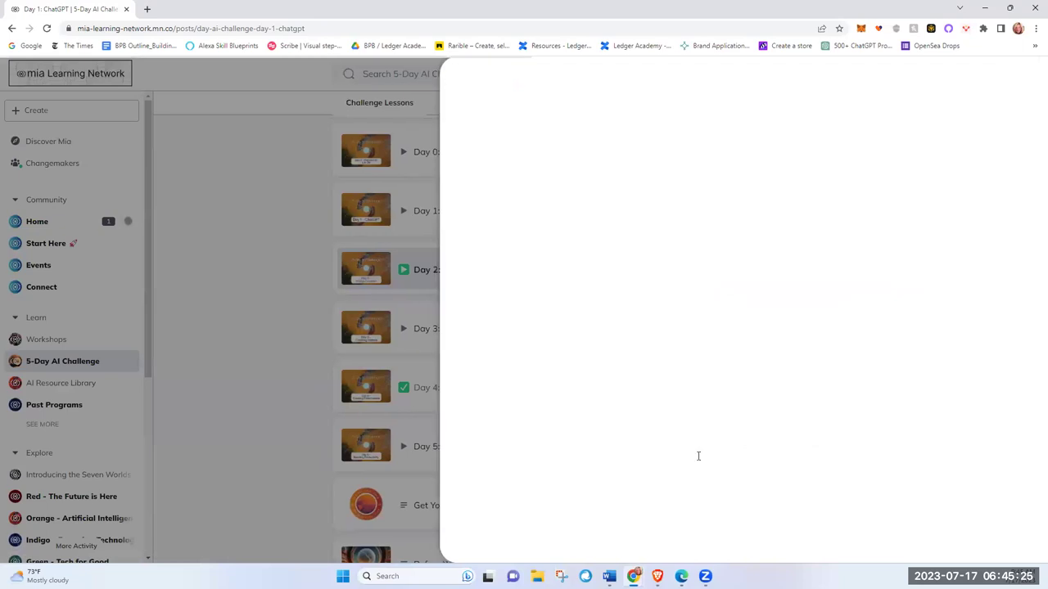
{"action": "scroll", "coordinate": [698, 456], "scroll_direction": "down", "scroll_amount": 5}
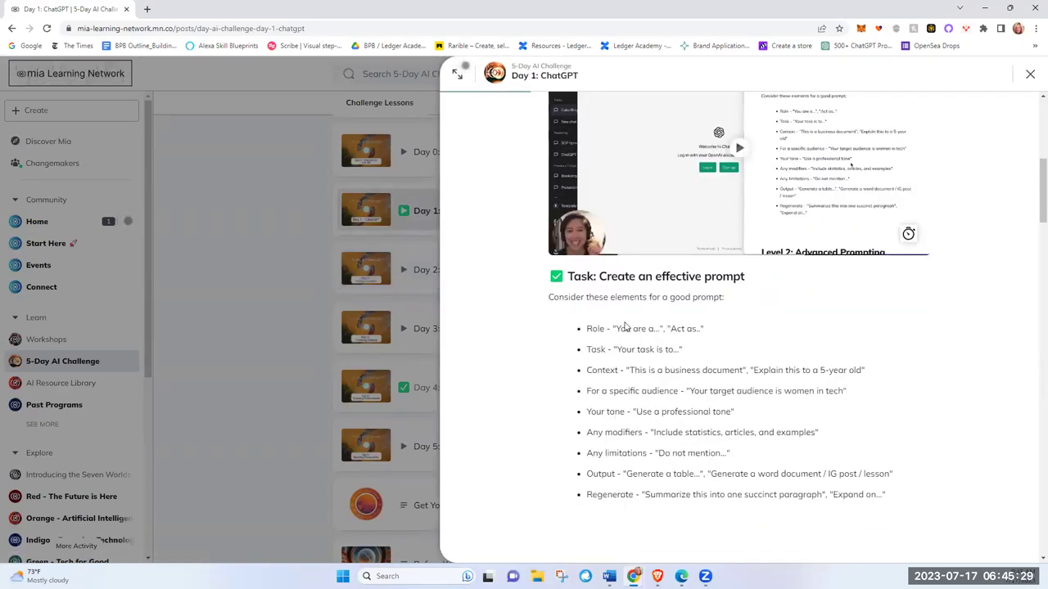
{"action": "left_click_drag", "start_coordinate": [587, 328], "coordinate": [934, 517]}
{"action": "right_click", "coordinate": [665, 409]}
{"action": "left_click", "coordinate": [681, 418]}
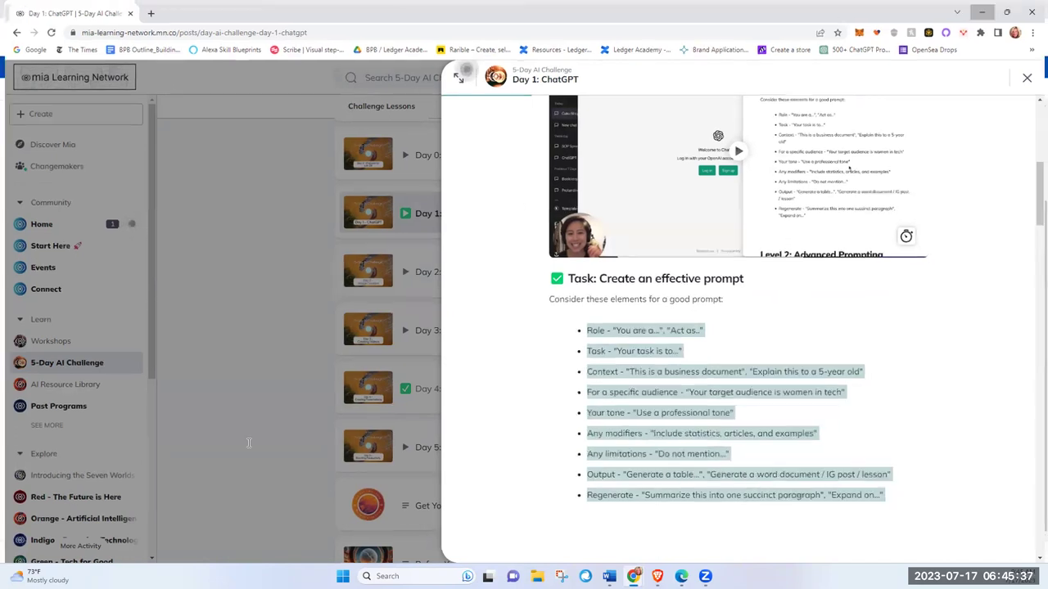
{"action": "left_click", "coordinate": [982, 12]}
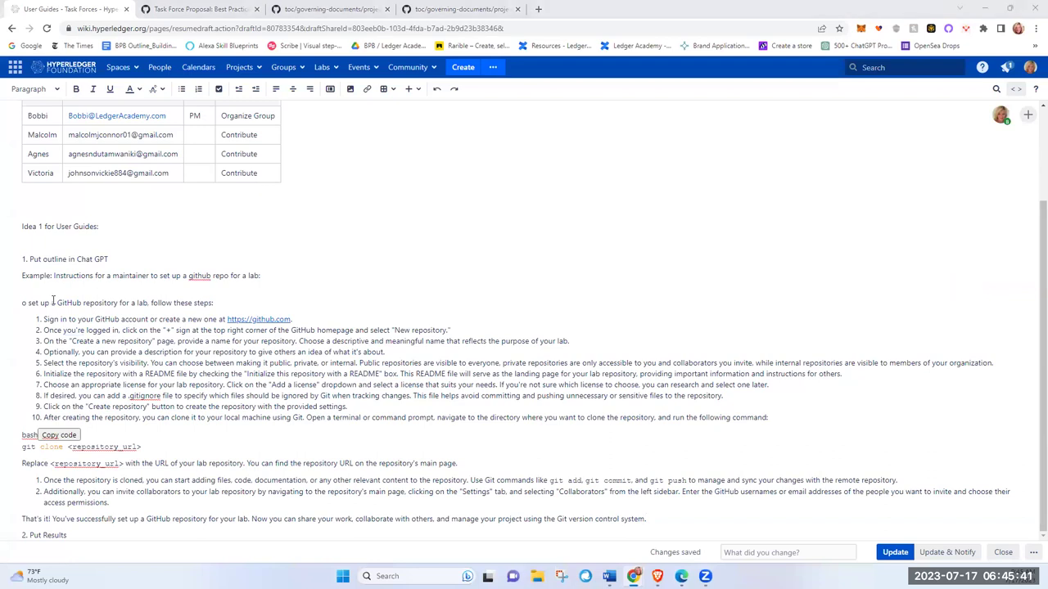
Step: Add a 'Helpful prompts:' line under '1. Put outline in Chat GPT' with the nine pasted prompts as bullets
{"action": "left_click", "coordinate": [117, 259]}
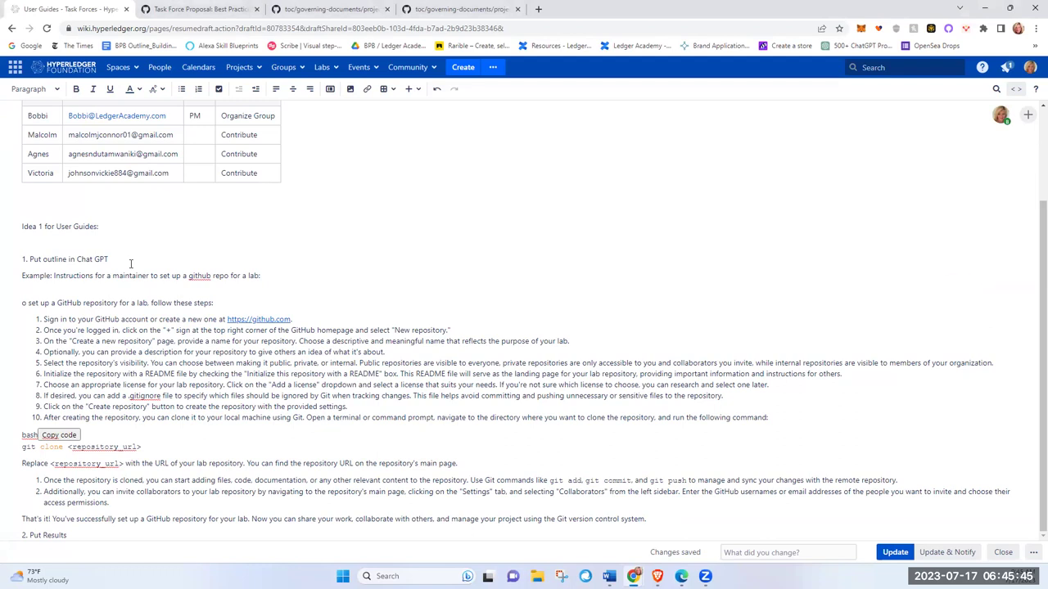
{"action": "key", "text": "Return"}
{"action": "type", "text": "Helpfu"}
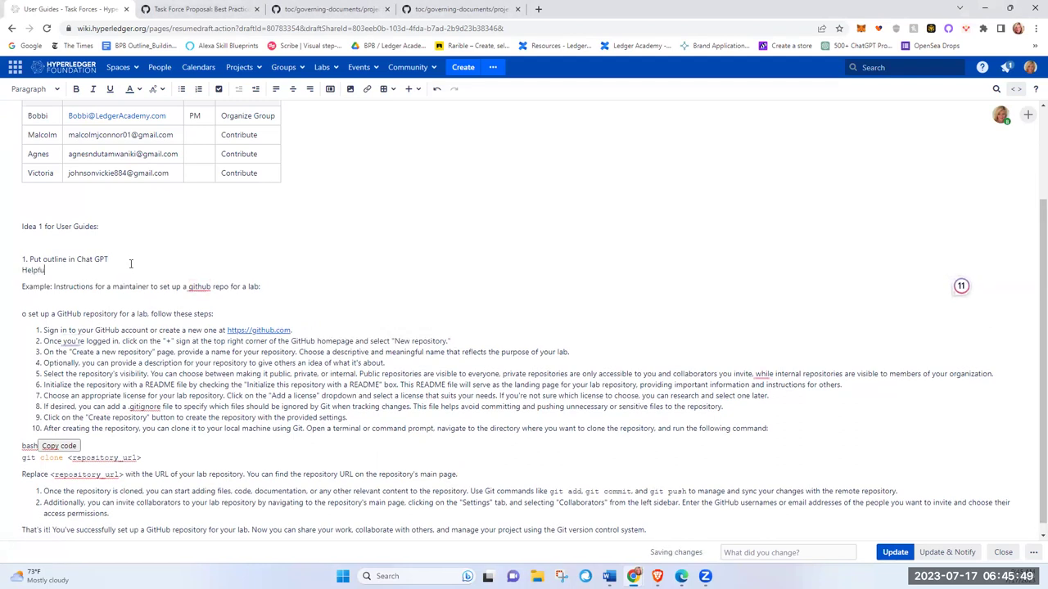
{"action": "type", "text": "l prompts:"}
{"action": "key", "text": "Return"}
{"action": "key", "text": "ctrl+v"}
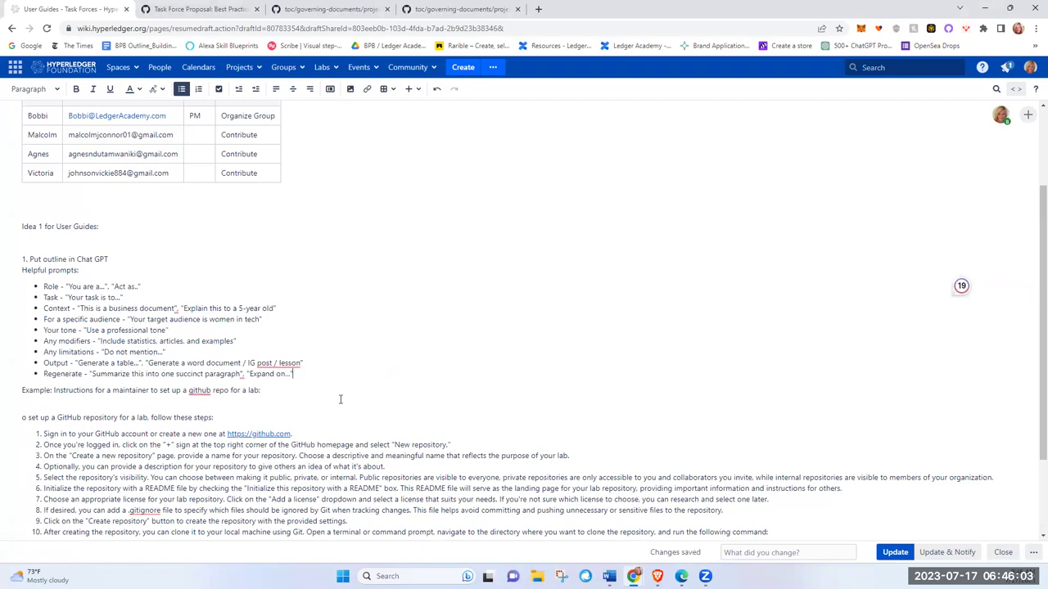
{"action": "scroll", "coordinate": [341, 363], "scroll_direction": "down", "scroll_amount": 3}
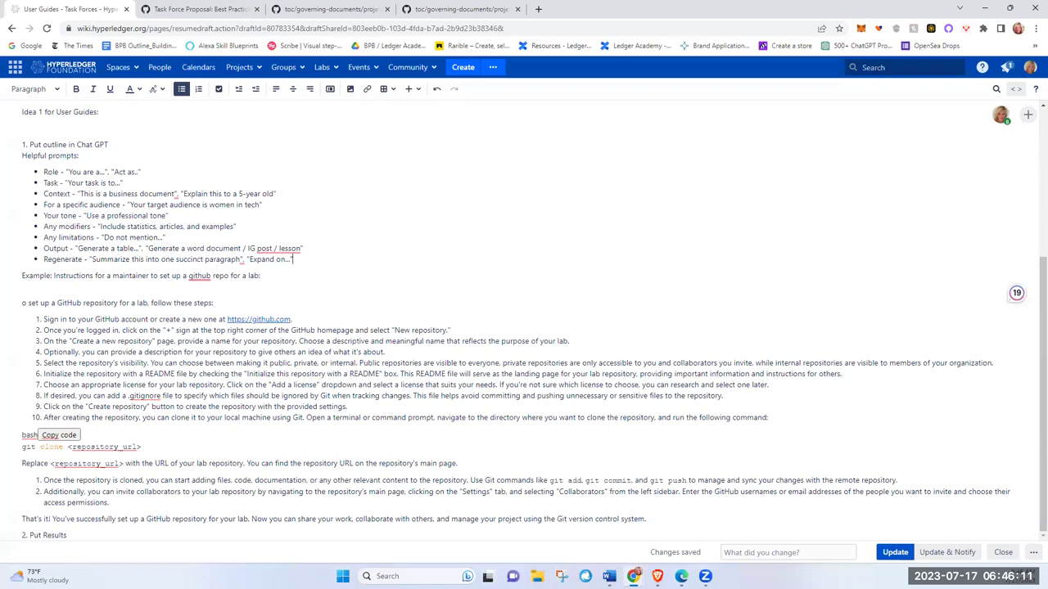
{"action": "key", "text": "alt+Tab"}
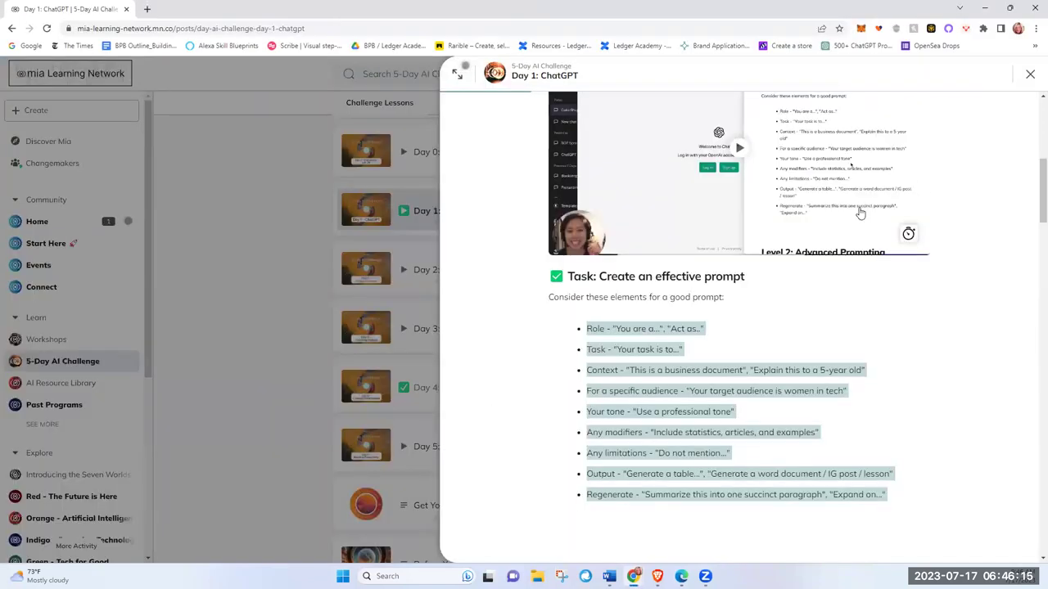
Step: Close the Day 1 lesson, open Day 3: Creating Videos, and launch its Pictory tool
{"action": "left_click", "coordinate": [1029, 76]}
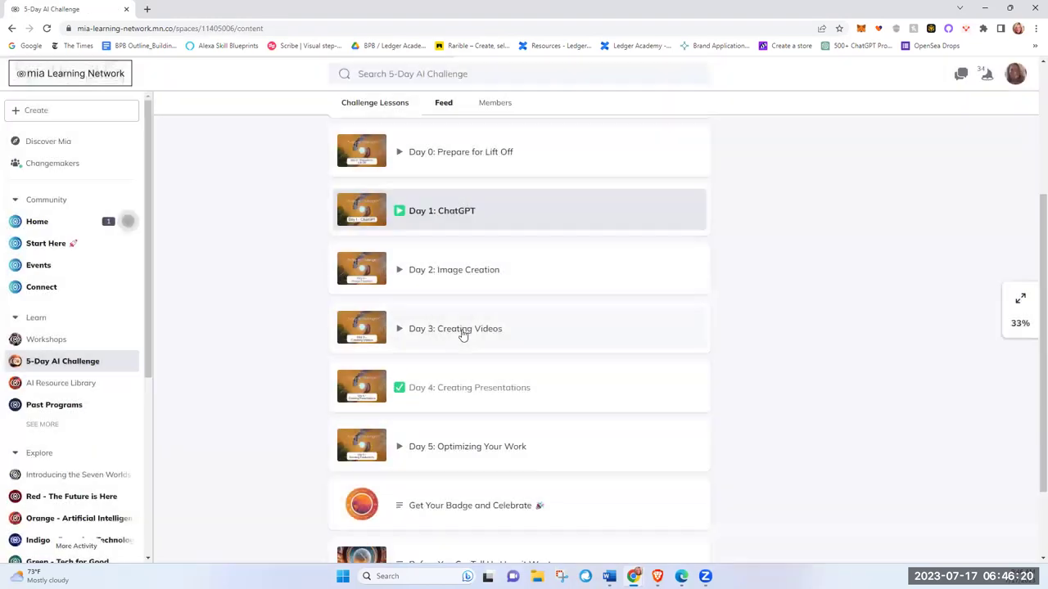
{"action": "left_click", "coordinate": [461, 329]}
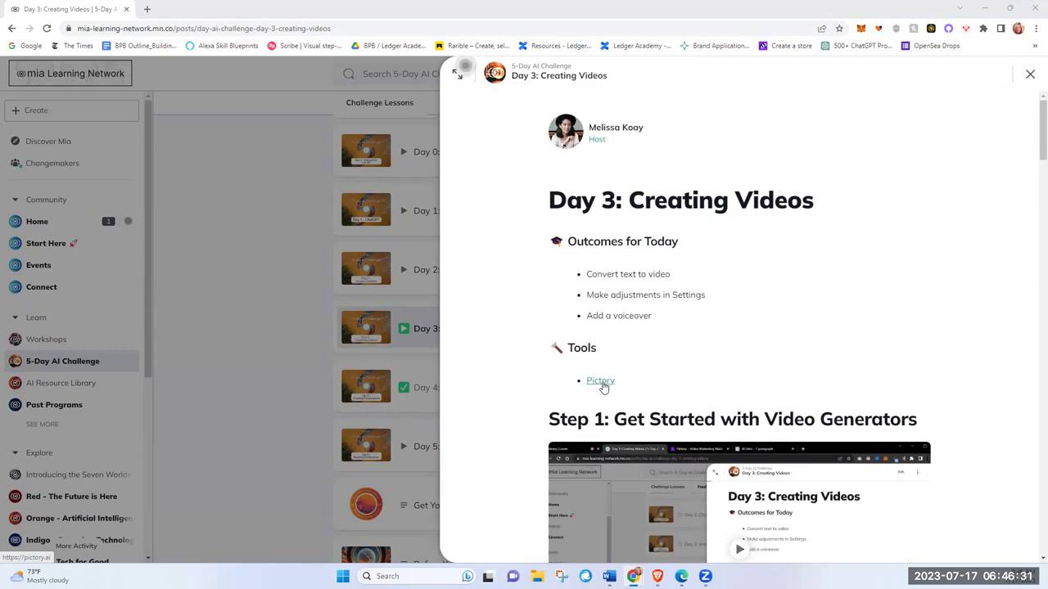
{"action": "left_click", "coordinate": [601, 381]}
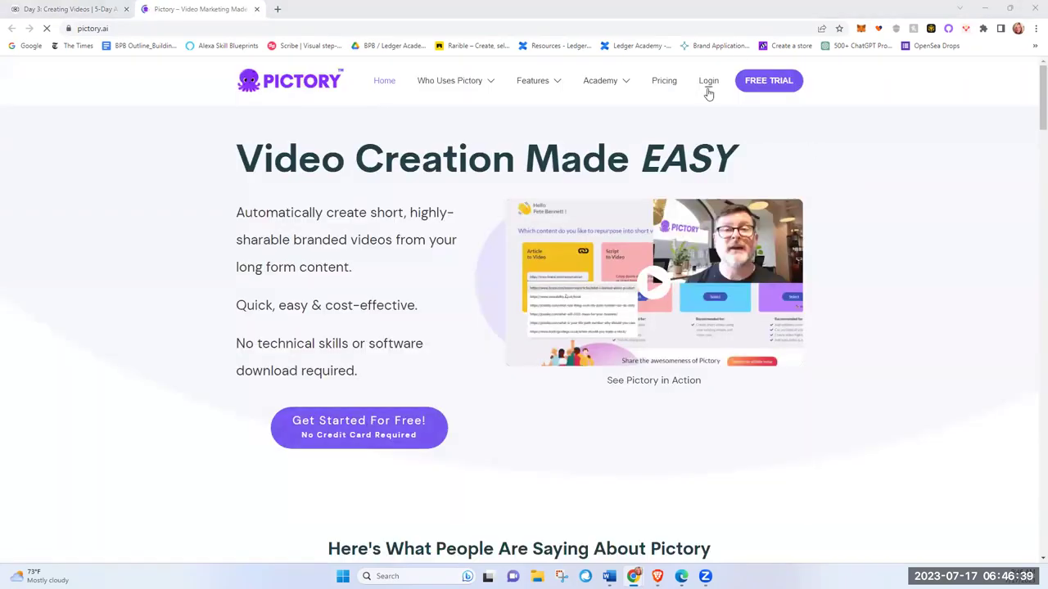
Step: Log in to Pictory from its homepage
{"action": "left_click", "coordinate": [709, 85]}
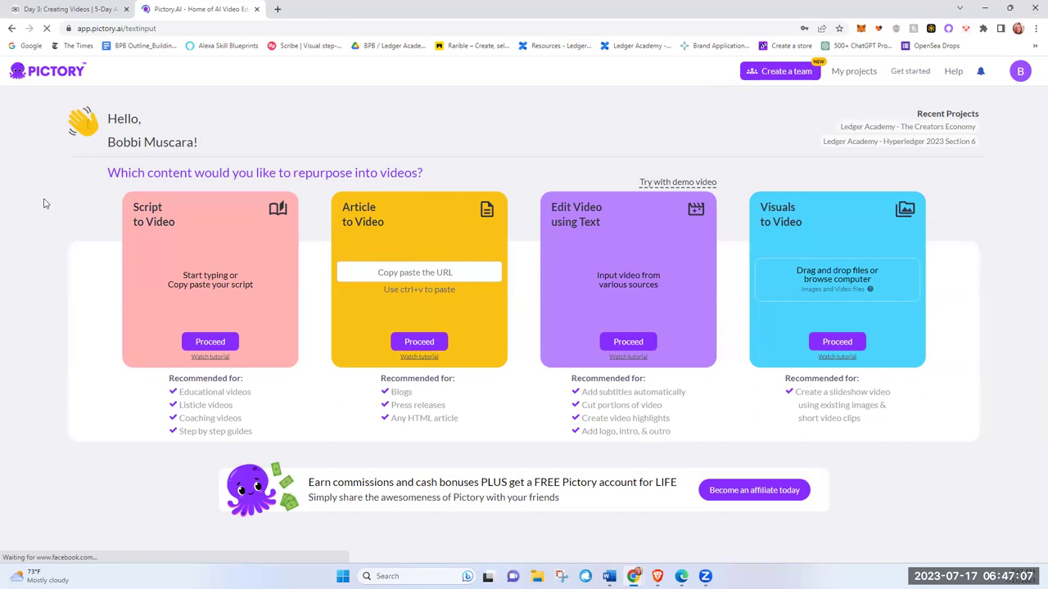
Step: Start a Script to Video project titled 'Maintainer Guide for LABS', pasting then clearing the script body
{"action": "left_click", "coordinate": [229, 344]}
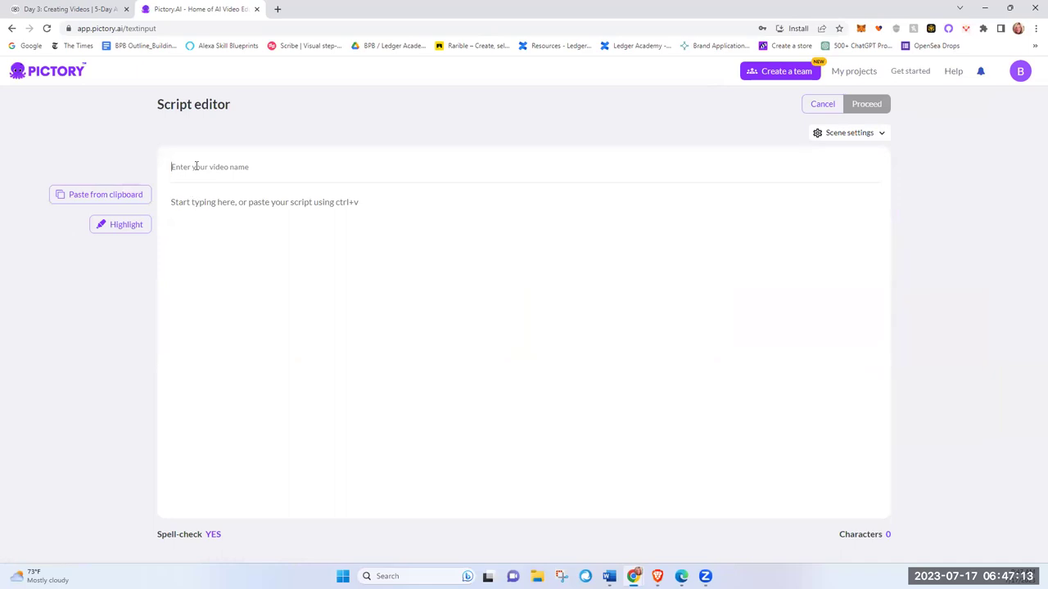
{"action": "type", "text": "Maintainer Guide for LABS"}
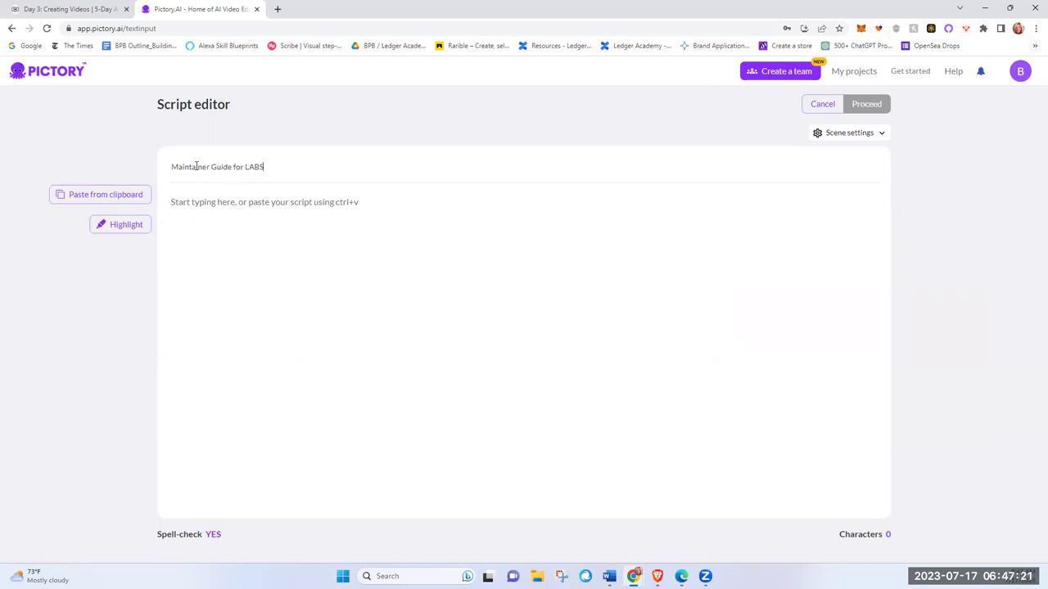
{"action": "left_click", "coordinate": [199, 204]}
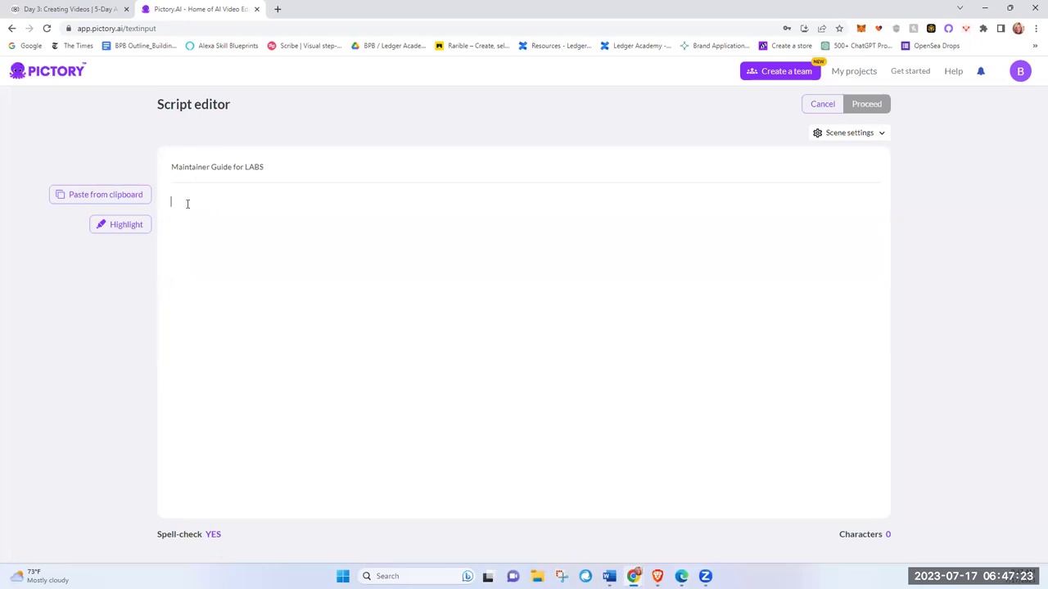
{"action": "right_click", "coordinate": [187, 204]}
{"action": "left_click", "coordinate": [236, 235]}
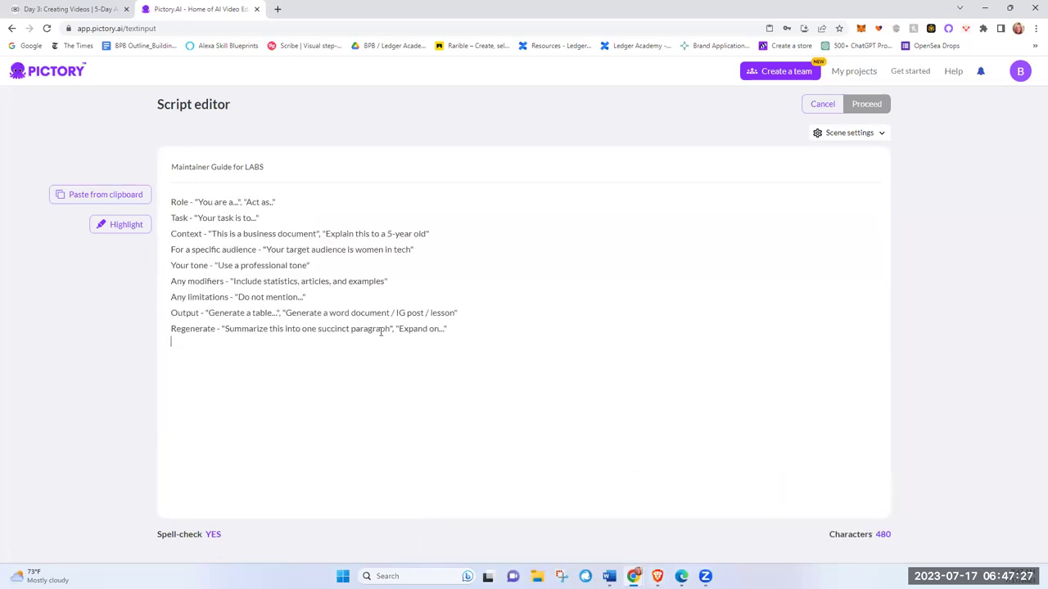
{"action": "left_click_drag", "start_coordinate": [451, 328], "coordinate": [158, 190]}
{"action": "key", "text": "BackSpace"}
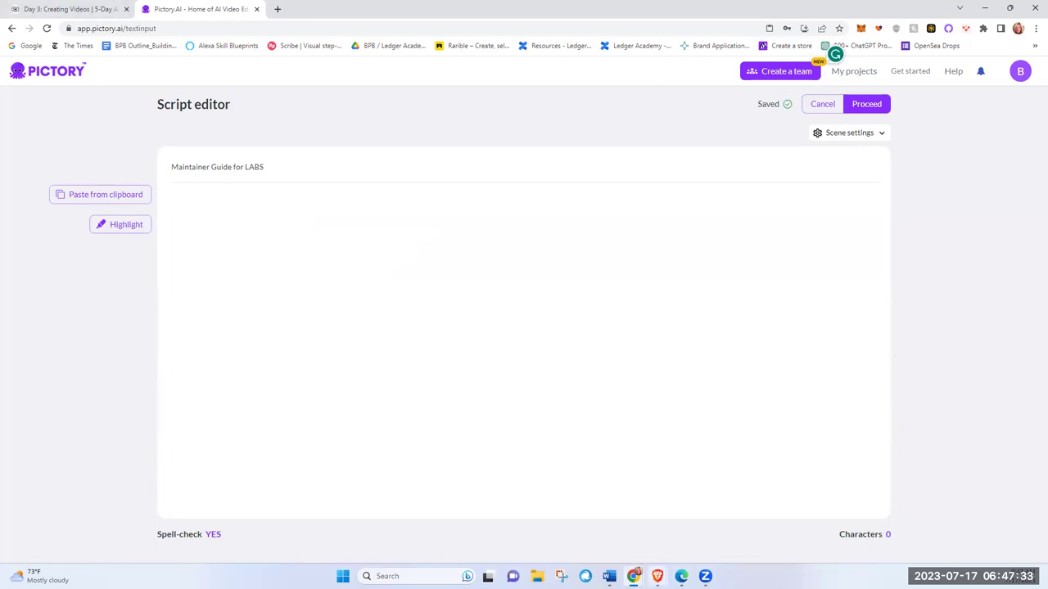
{"action": "mouse_move", "coordinate": [657, 575]}
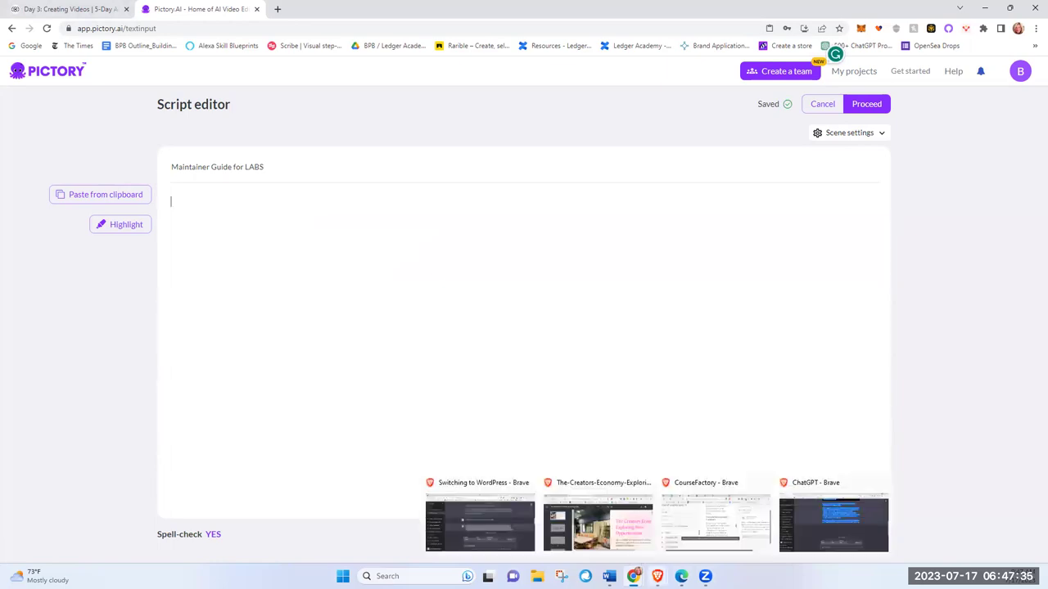
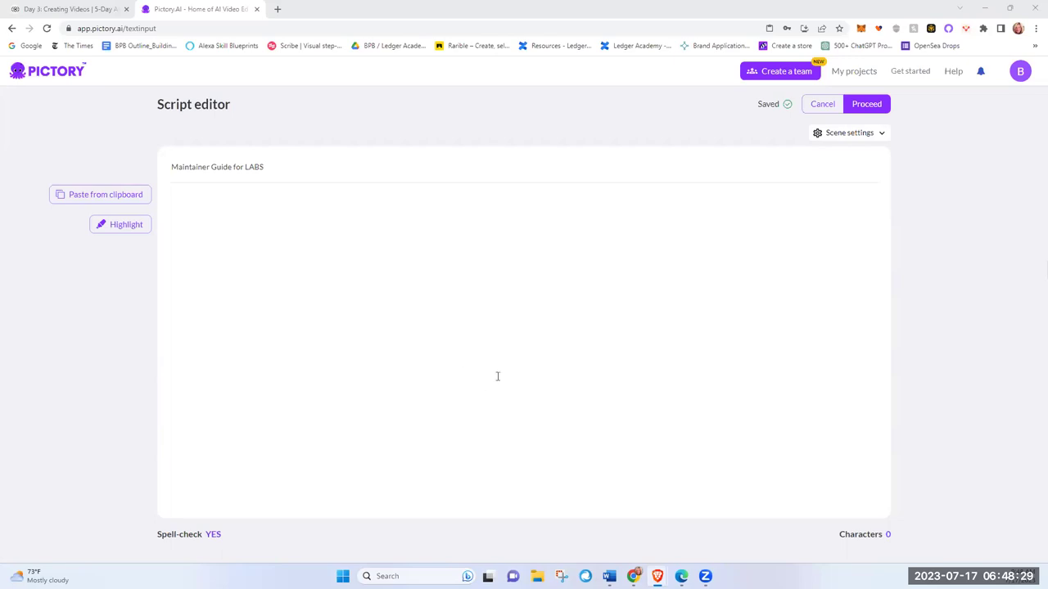
Step: Fix the wiki line to read 'to set up a GitHub repository for a lab'
{"action": "left_click", "coordinate": [58, 13]}
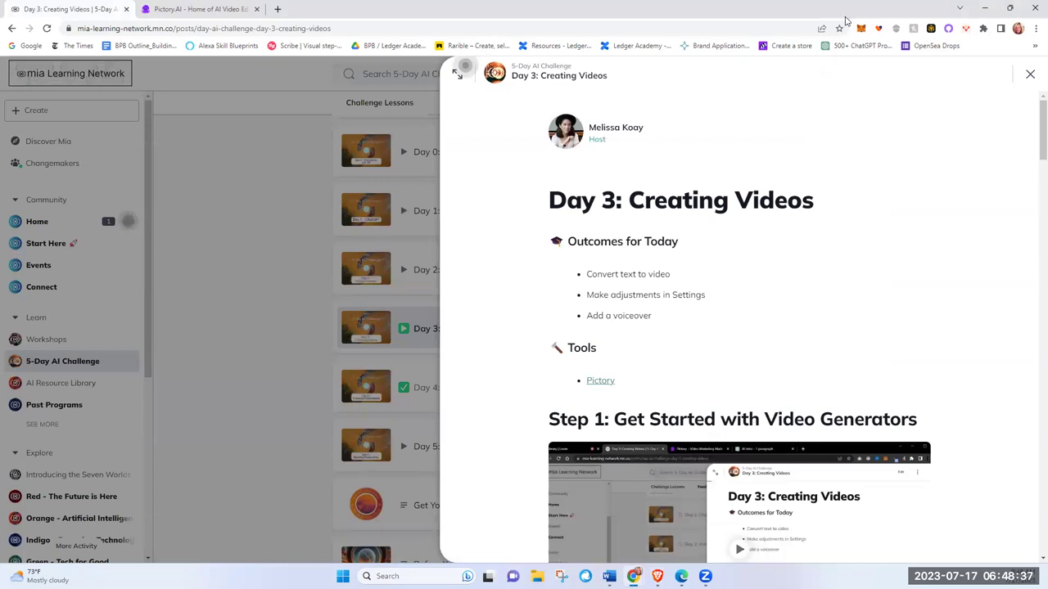
{"action": "key", "text": "super+Down"}
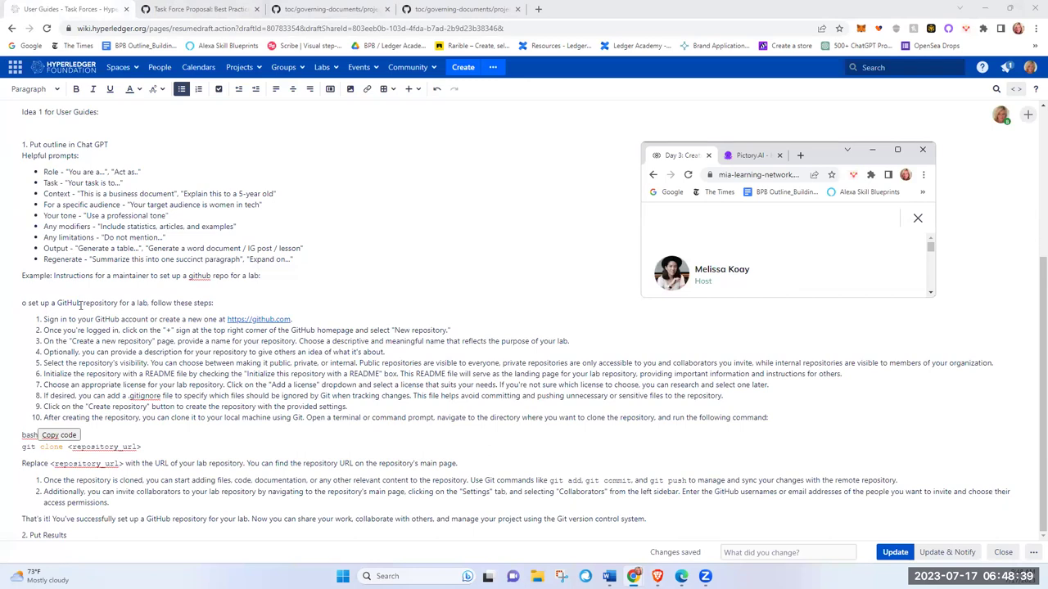
{"action": "left_click", "coordinate": [23, 304]}
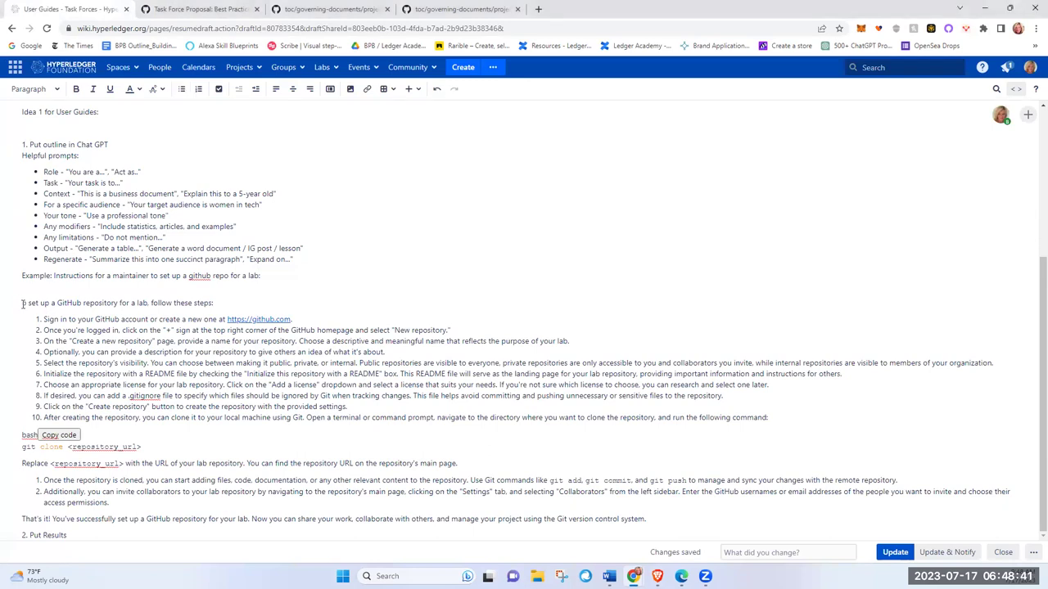
{"action": "type", "text": "t"}
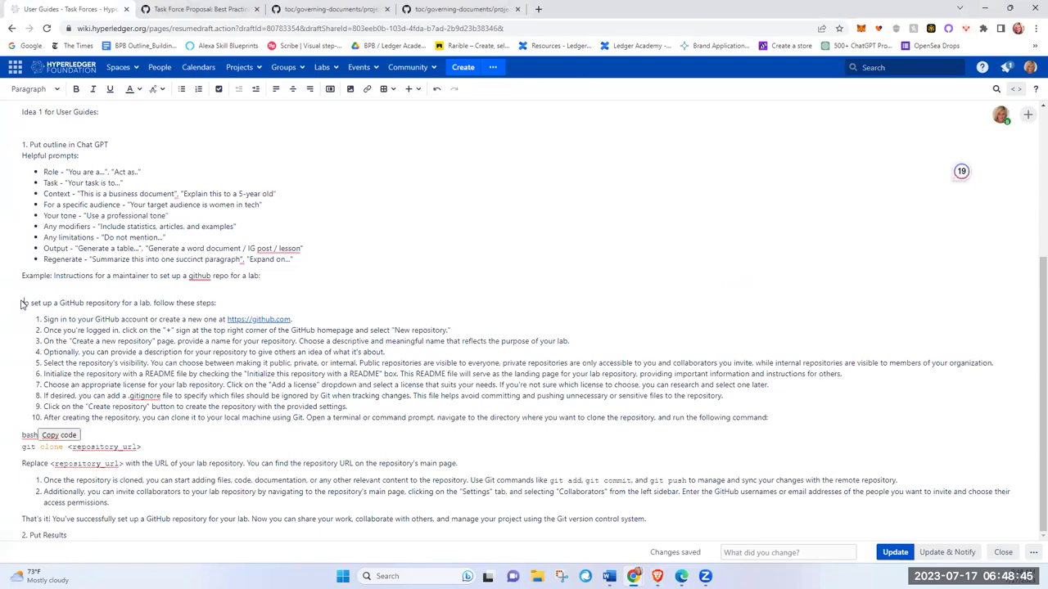
Step: Copy the GitHub setup guide through 'system.' and go back to Pictory's empty script editor
{"action": "left_click_drag", "start_coordinate": [23, 301], "coordinate": [68, 535]}
{"action": "left_click", "coordinate": [172, 533]}
{"action": "left_click", "coordinate": [134, 537], "text": "shift"}
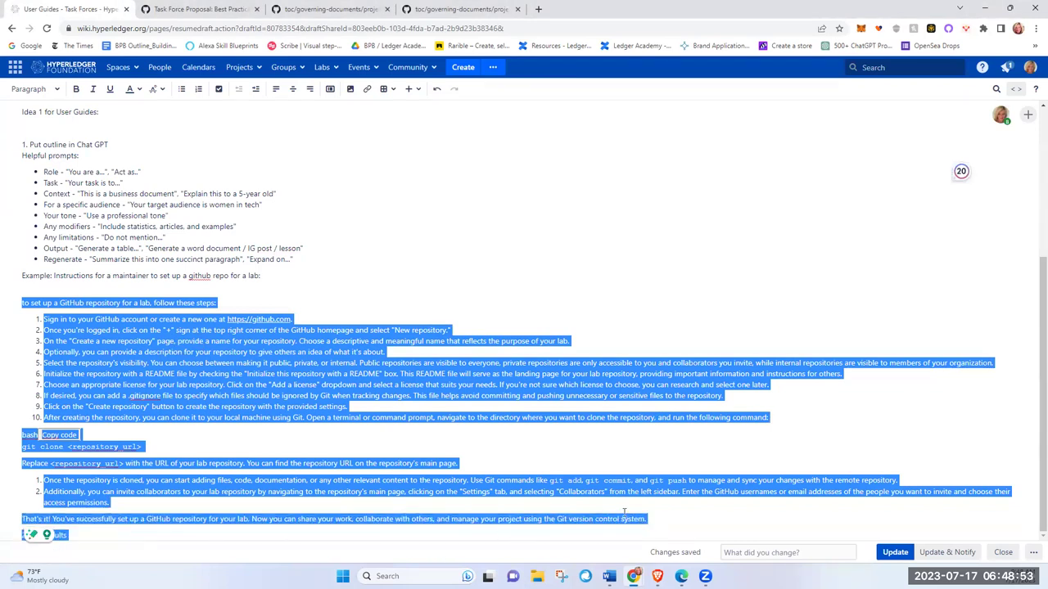
{"action": "left_click", "coordinate": [659, 518], "text": "shift"}
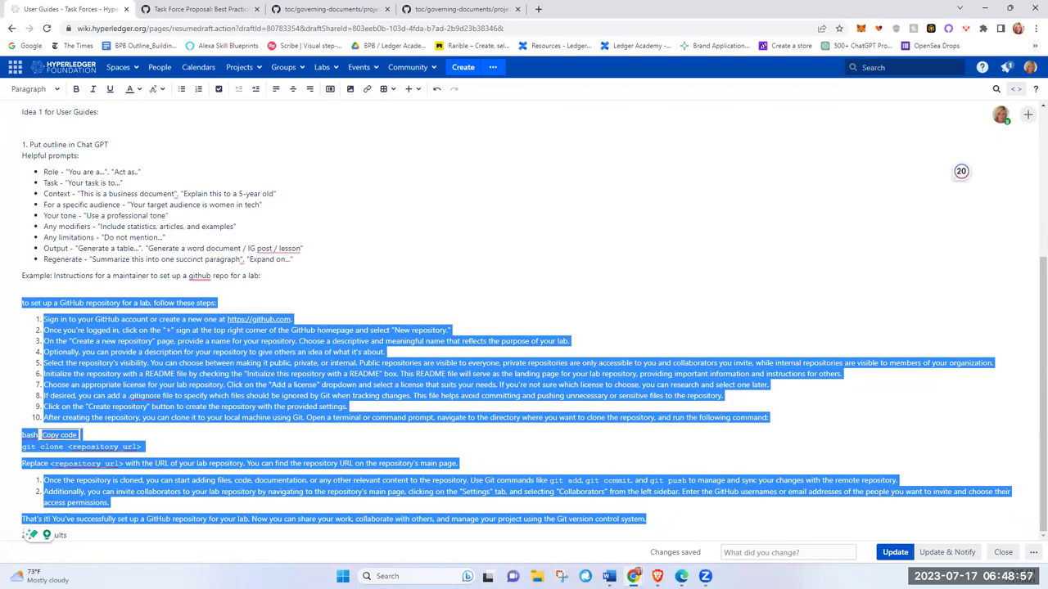
{"action": "mouse_move", "coordinate": [657, 576]}
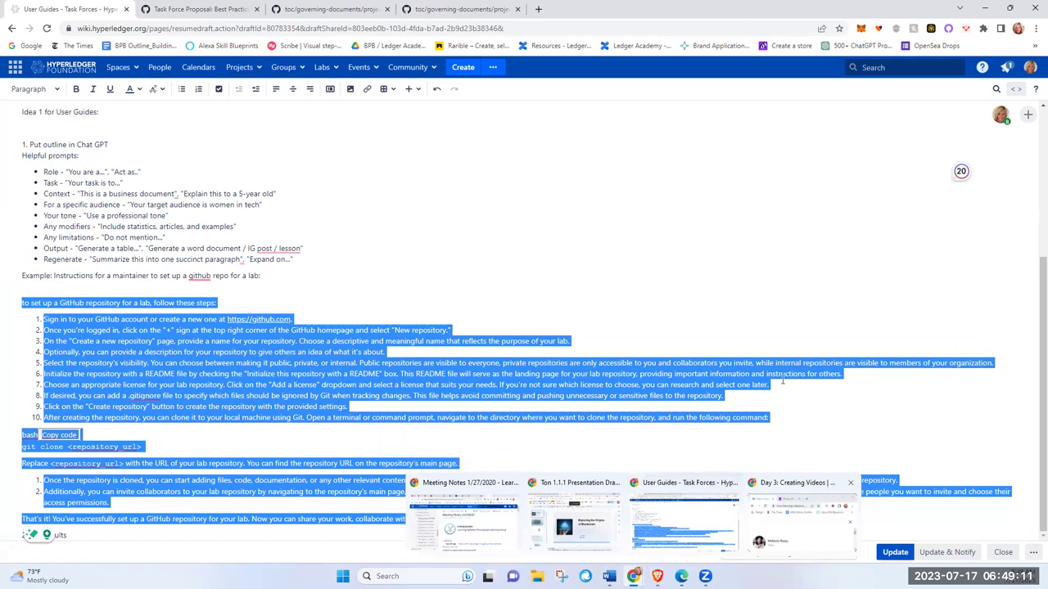
{"action": "left_click", "coordinate": [805, 536]}
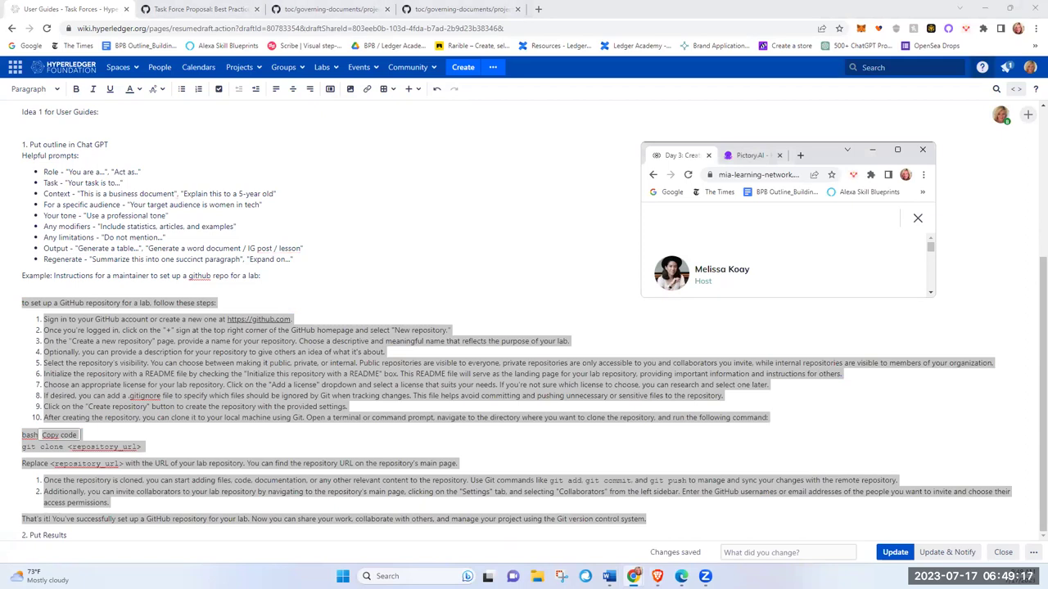
{"action": "left_click", "coordinate": [797, 5]}
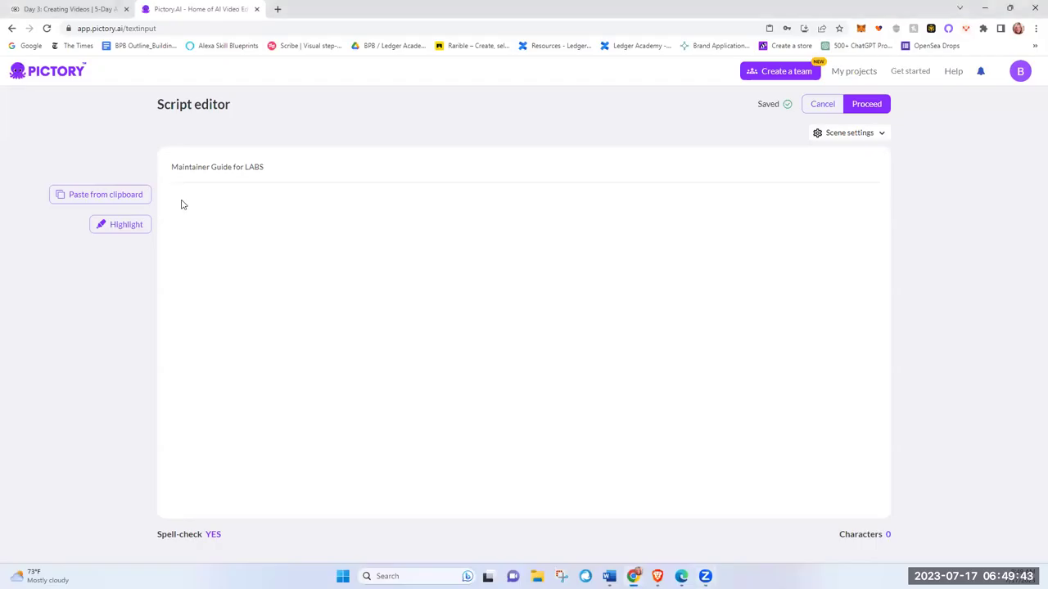
Step: Paste the 2694-character GitHub guide as the script and proceed to template selection
{"action": "right_click", "coordinate": [210, 226]}
{"action": "left_click", "coordinate": [452, 339]}
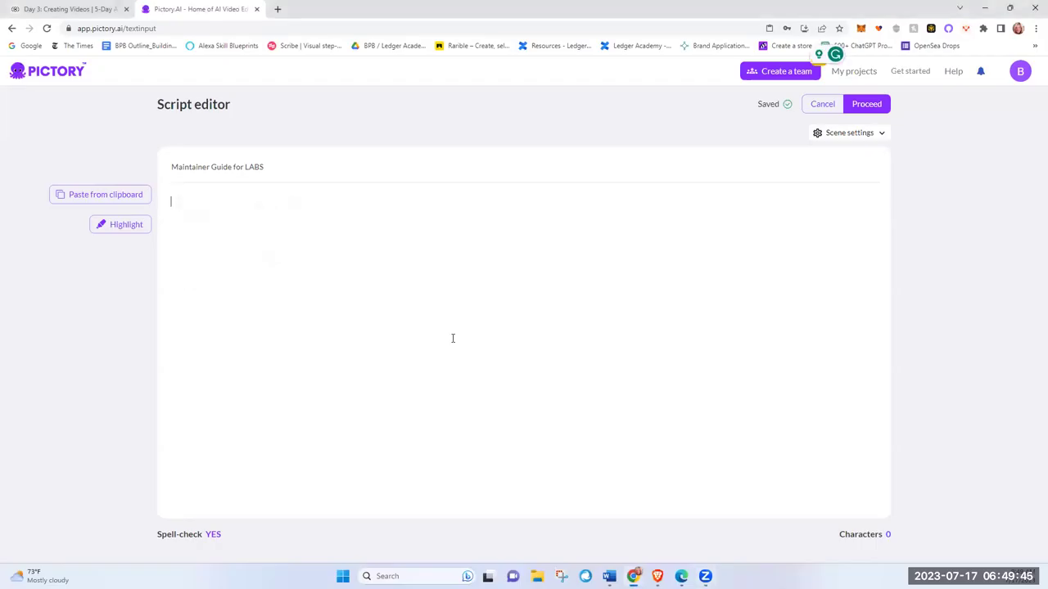
{"action": "key", "text": "ctrl+v"}
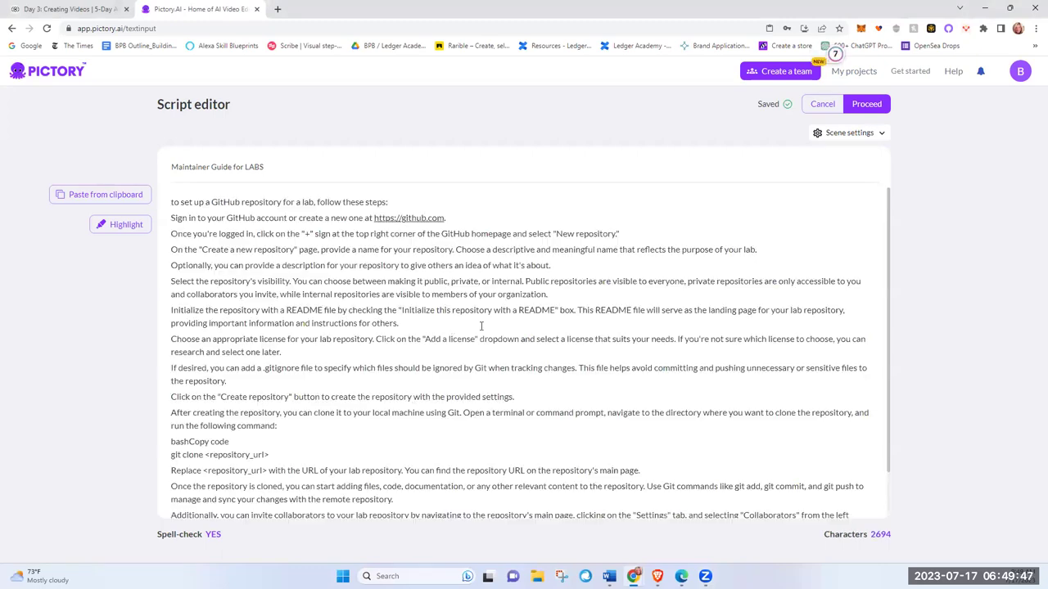
{"action": "scroll", "coordinate": [543, 354], "scroll_direction": "down", "scroll_amount": 2}
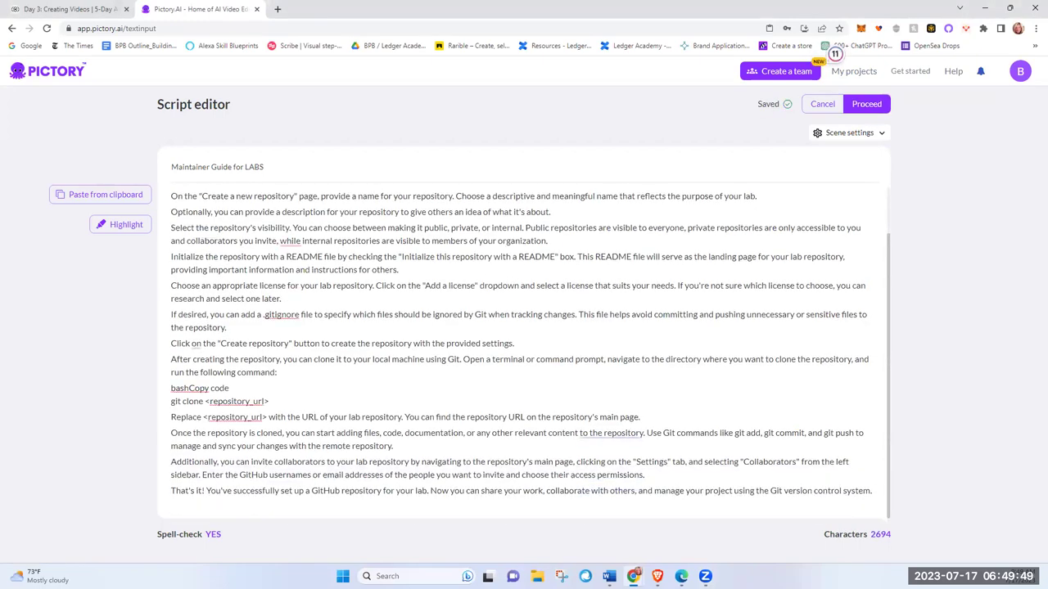
{"action": "left_click", "coordinate": [866, 104]}
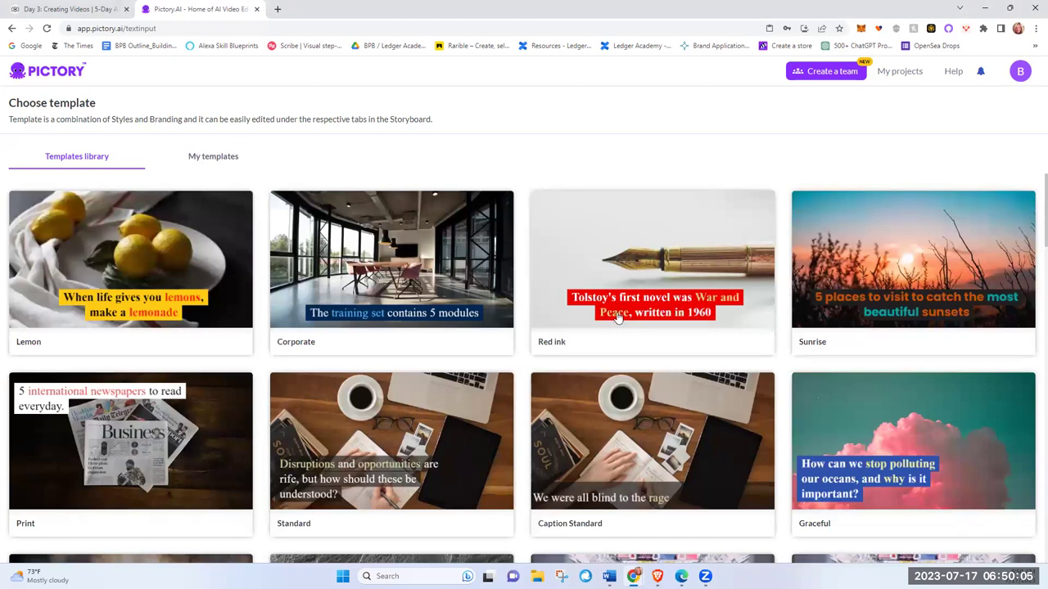
Step: Choose the Subtitle Standard template in 1:1 aspect ratio to start generating the storyboard
{"action": "scroll", "coordinate": [655, 419], "scroll_direction": "down", "scroll_amount": 3}
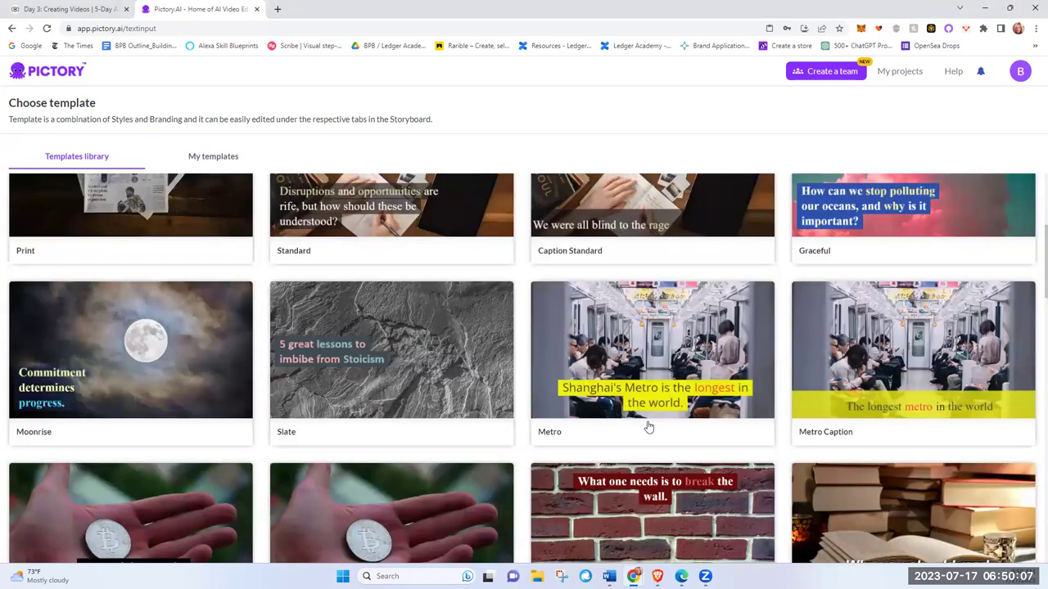
{"action": "scroll", "coordinate": [651, 430], "scroll_direction": "down", "scroll_amount": 5}
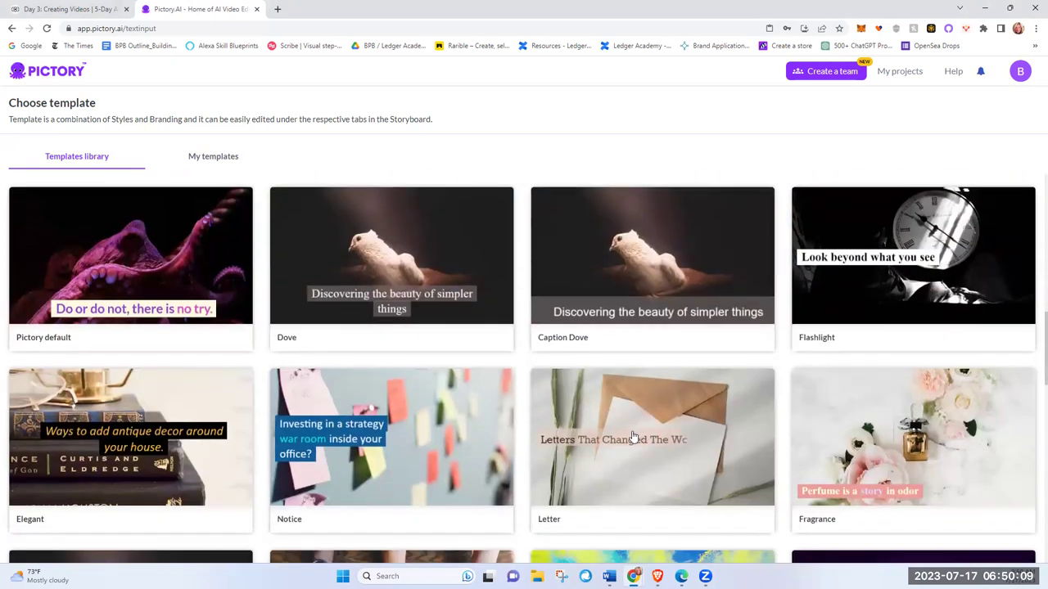
{"action": "scroll", "coordinate": [638, 438], "scroll_direction": "down", "scroll_amount": 3}
{"action": "mouse_move", "coordinate": [888, 287]}
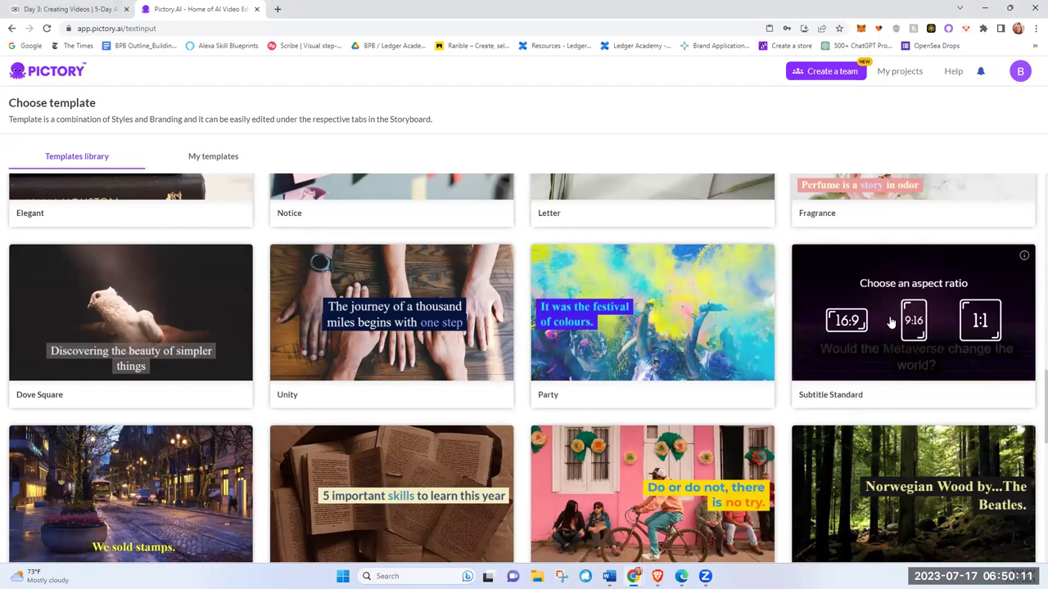
{"action": "left_click", "coordinate": [970, 321]}
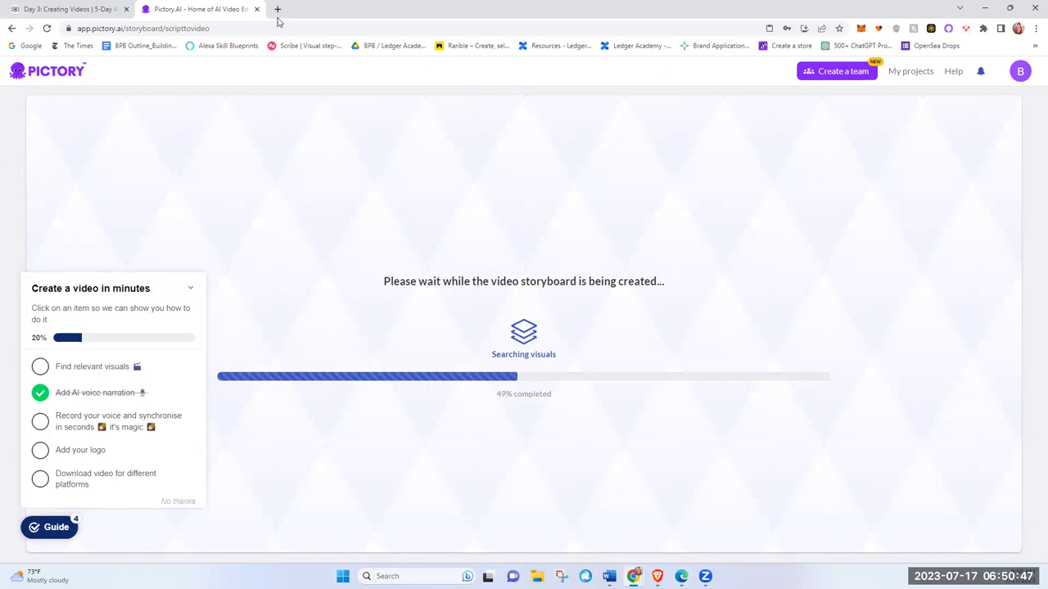
Step: Review the Day 4 Creating Presentations lesson, then bring the Pictory storyboard progress back
{"action": "left_click", "coordinate": [76, 11]}
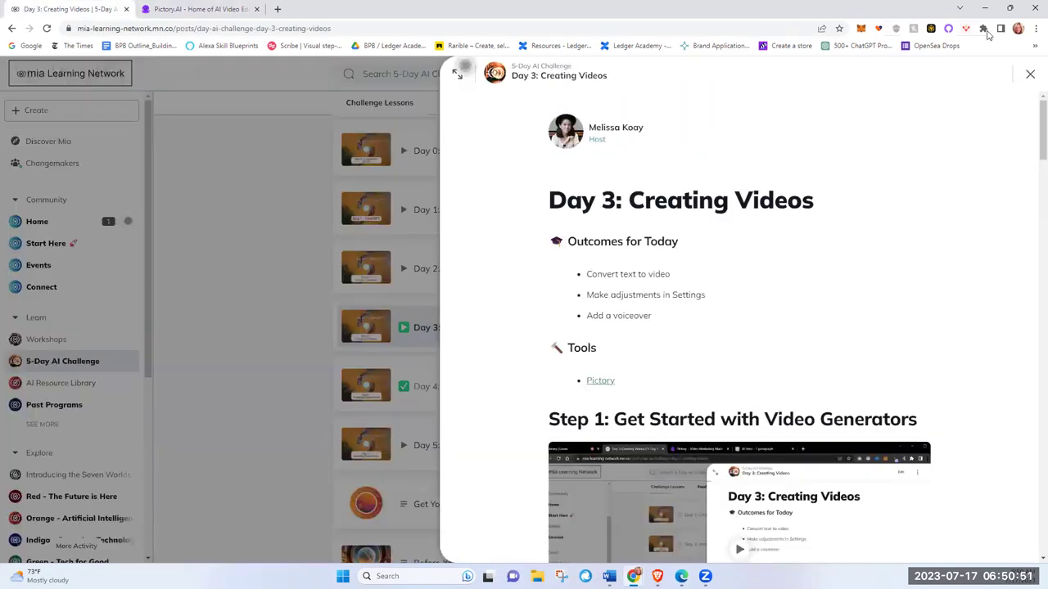
{"action": "left_click", "coordinate": [1030, 74]}
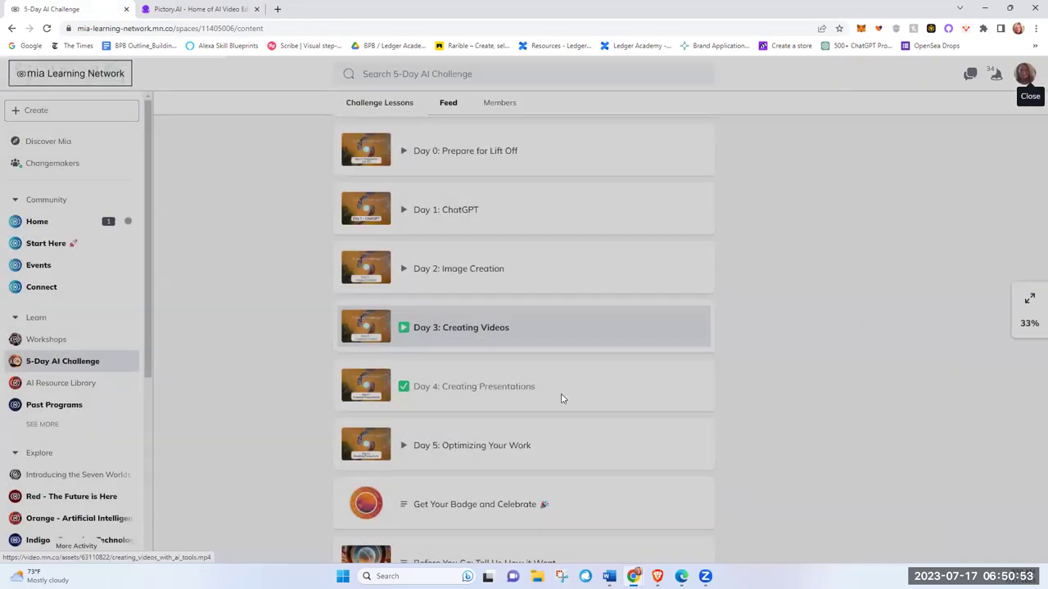
{"action": "left_click", "coordinate": [471, 389]}
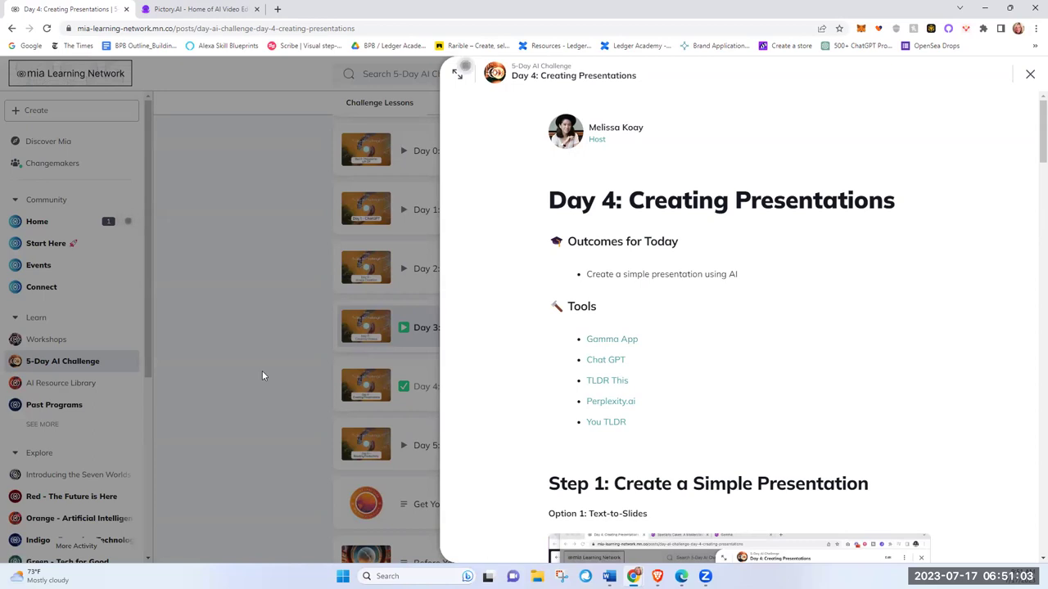
{"action": "left_click", "coordinate": [1030, 73]}
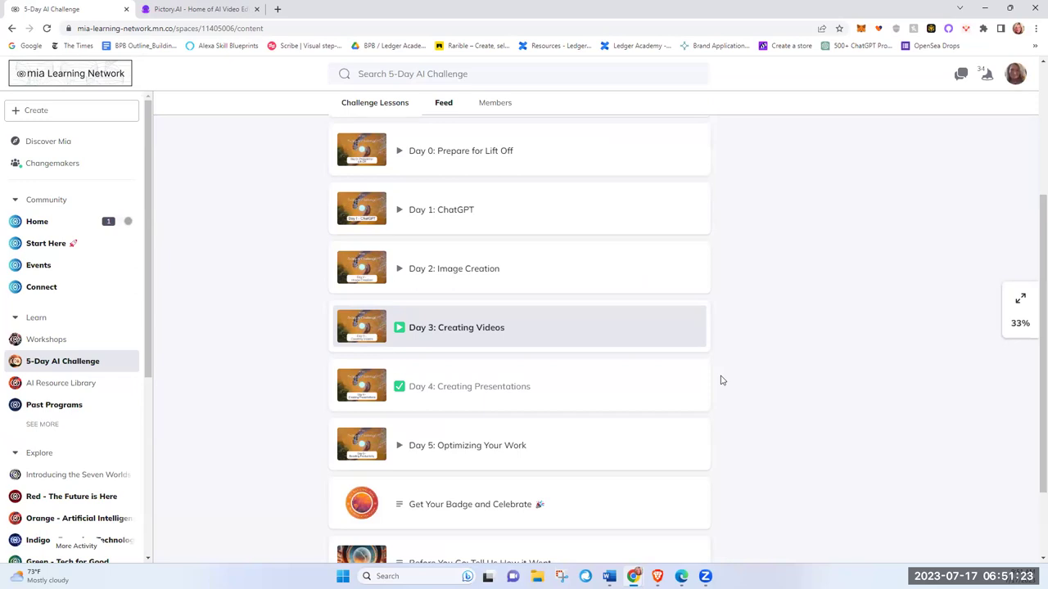
{"action": "left_click", "coordinate": [209, 10]}
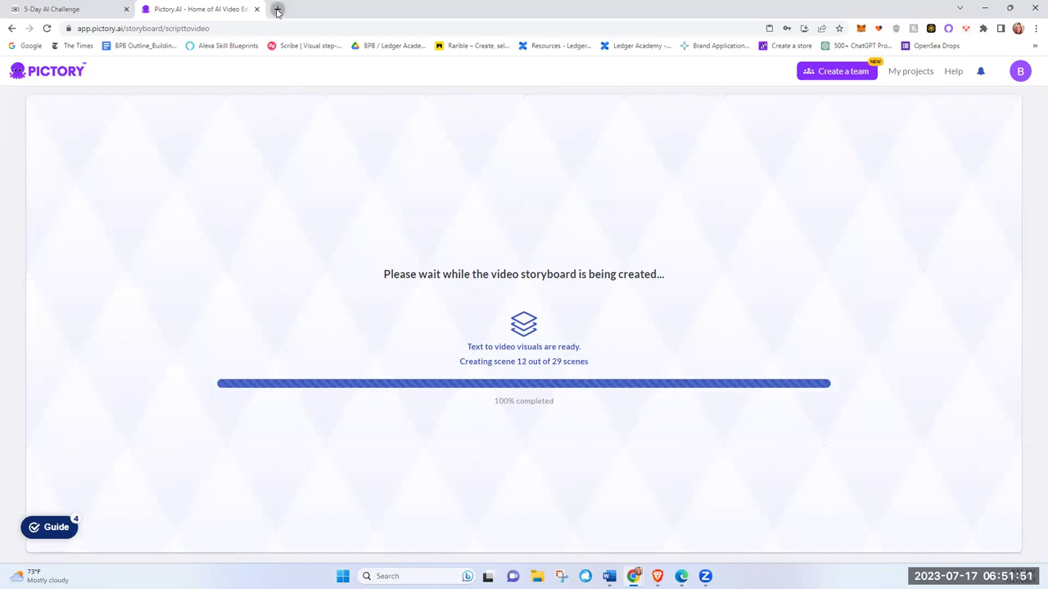
Step: Open Gamma's All decks page in a new tab, then return to Pictory's progress
{"action": "left_click", "coordinate": [277, 10]}
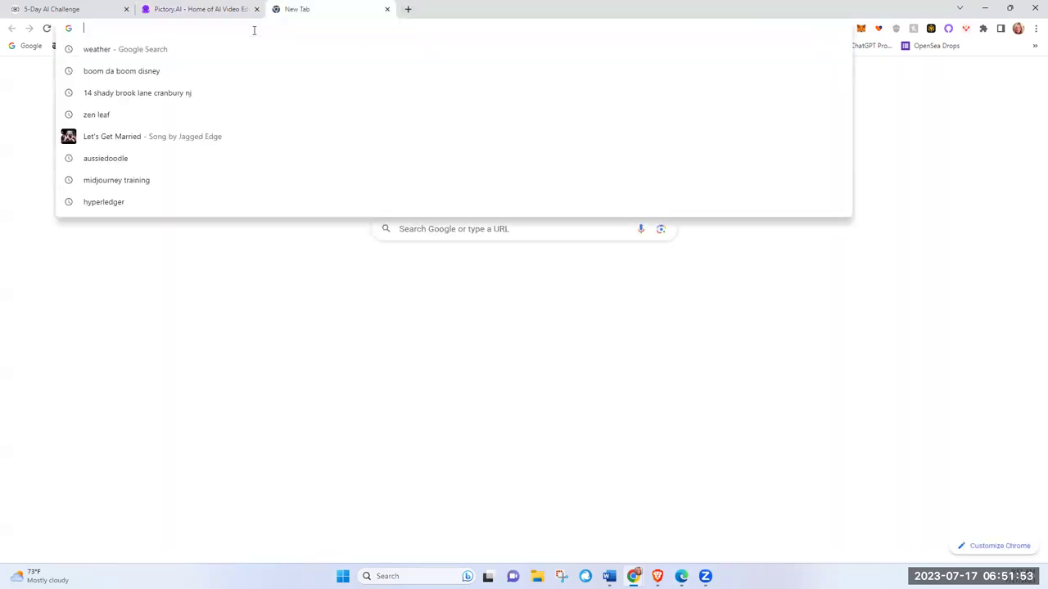
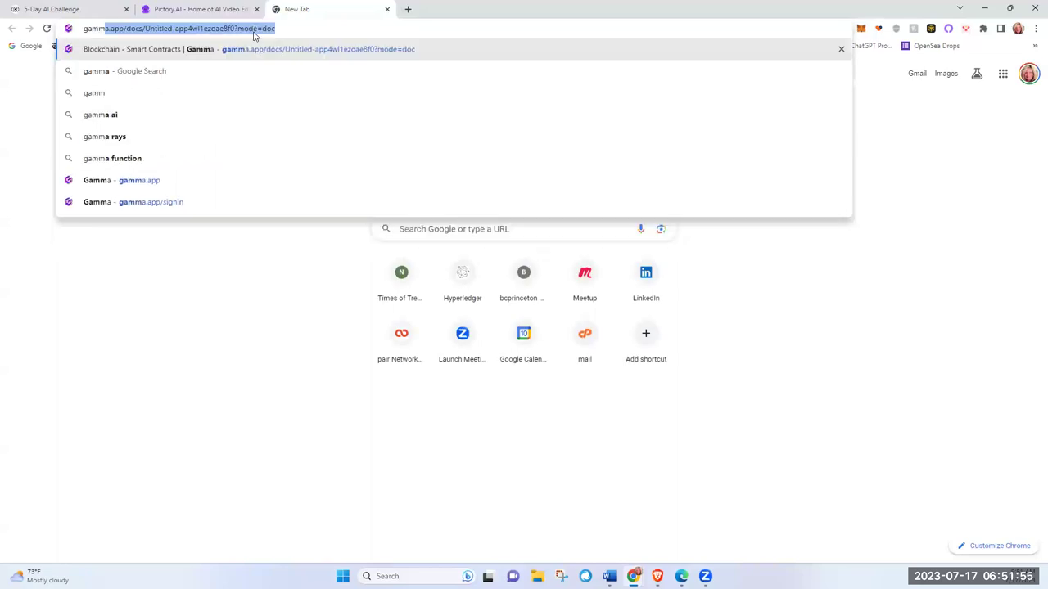
{"action": "left_click", "coordinate": [151, 117]}
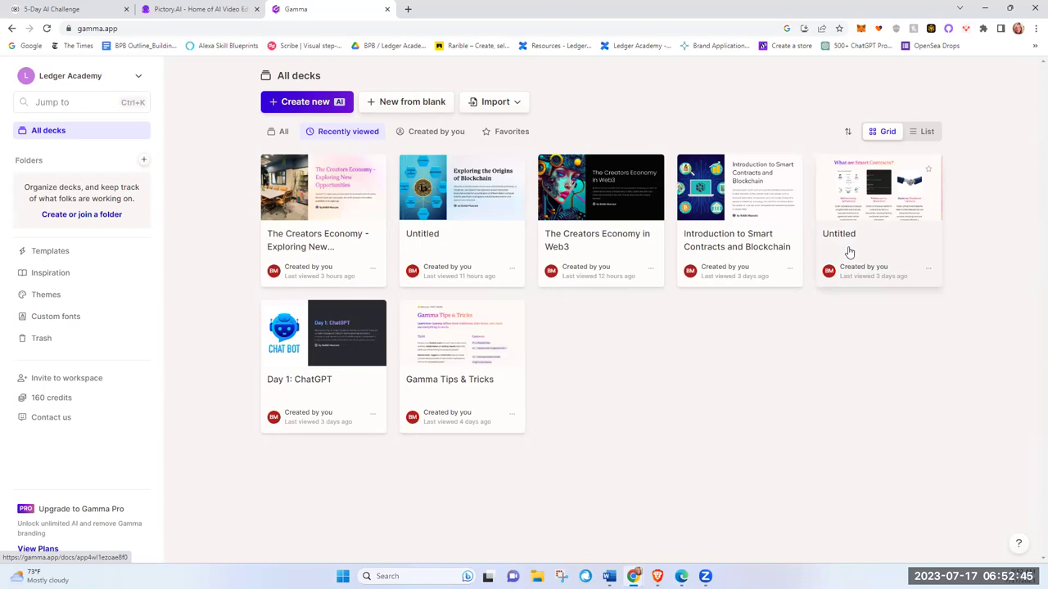
{"action": "left_click", "coordinate": [211, 12]}
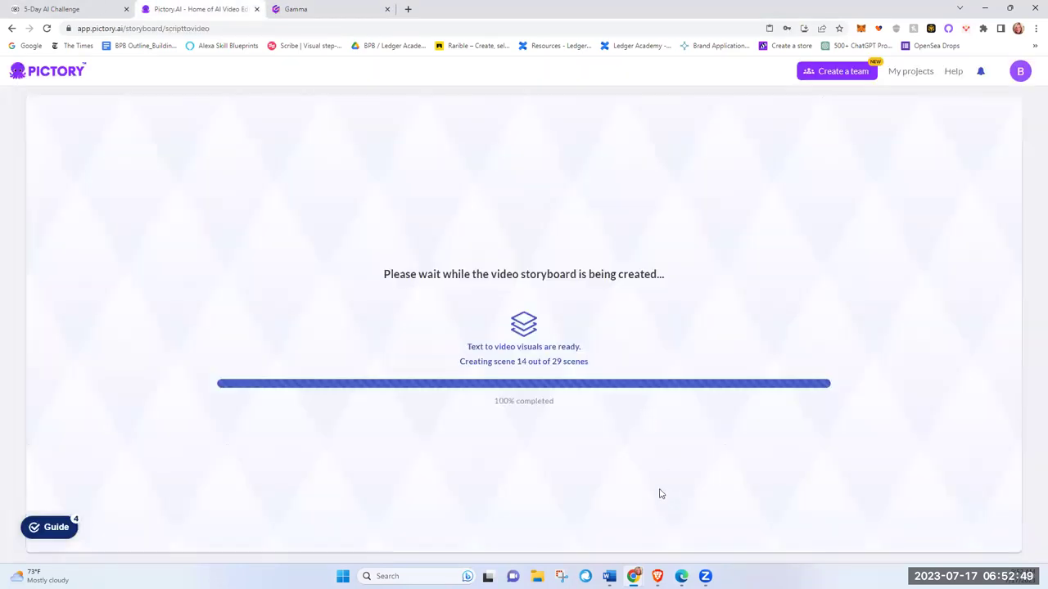